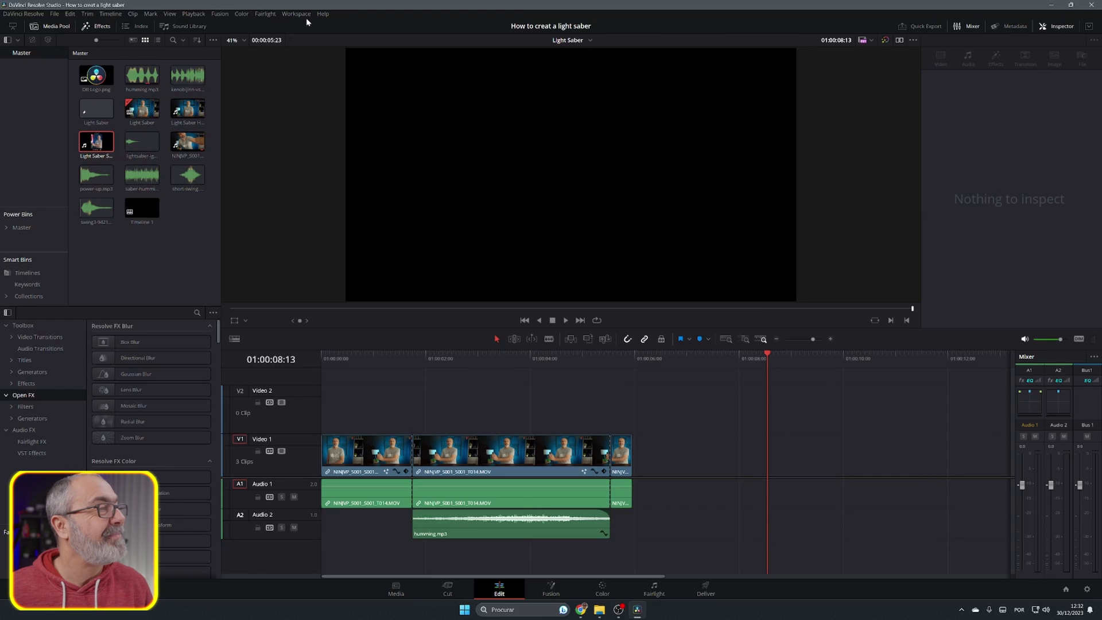
# Step: Add the NINJVP take at the end of V1, undoing a trial trim
pyautogui.moveTo(186, 150); pyautogui.dragTo(688, 489)
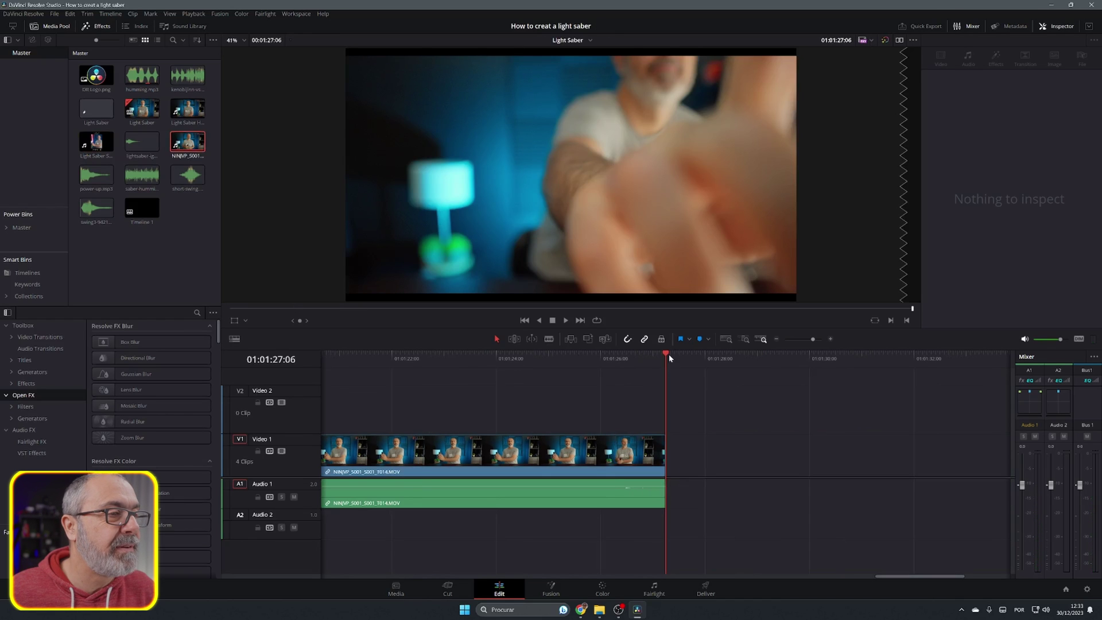
pyautogui.moveTo(664, 359); pyautogui.dragTo(577, 398)
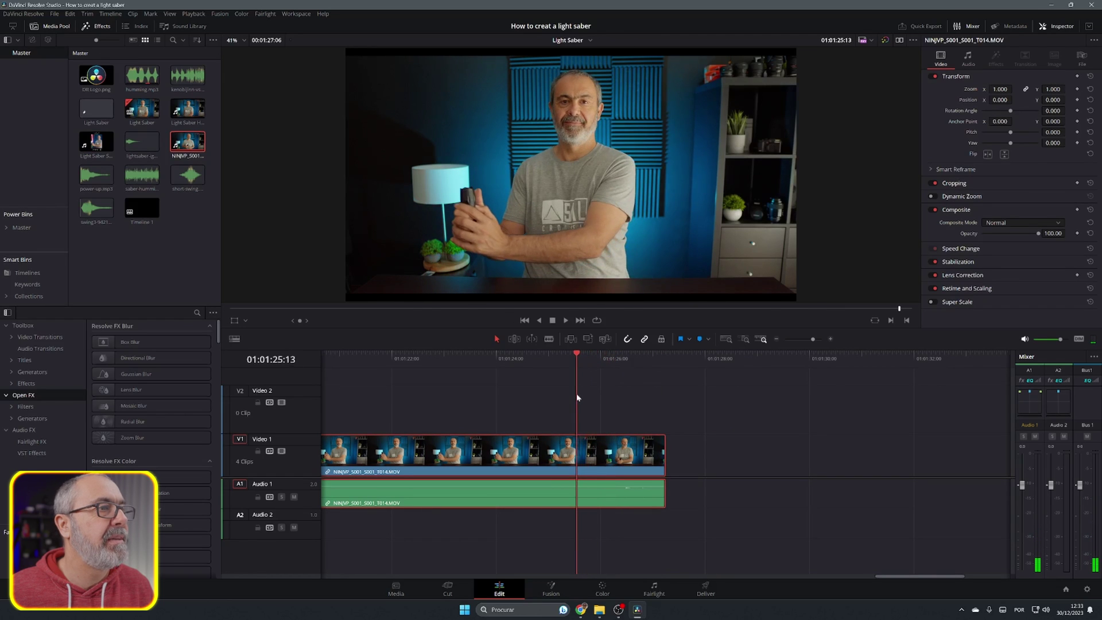
pyautogui.hotkey('shift', ']')
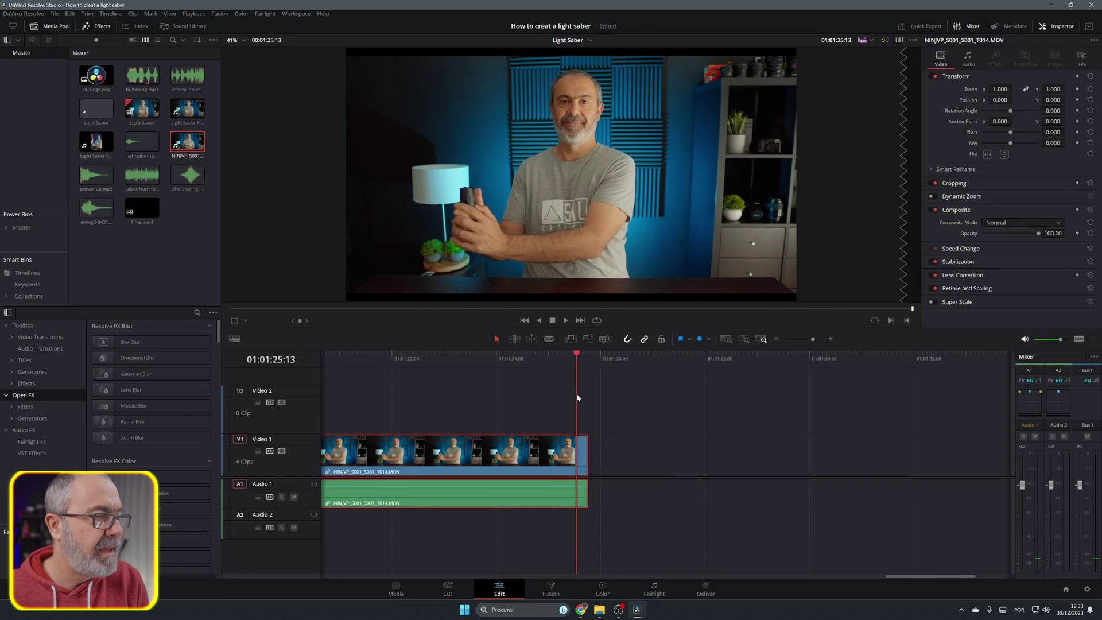
pyautogui.hscroll(-4, 762, 436)
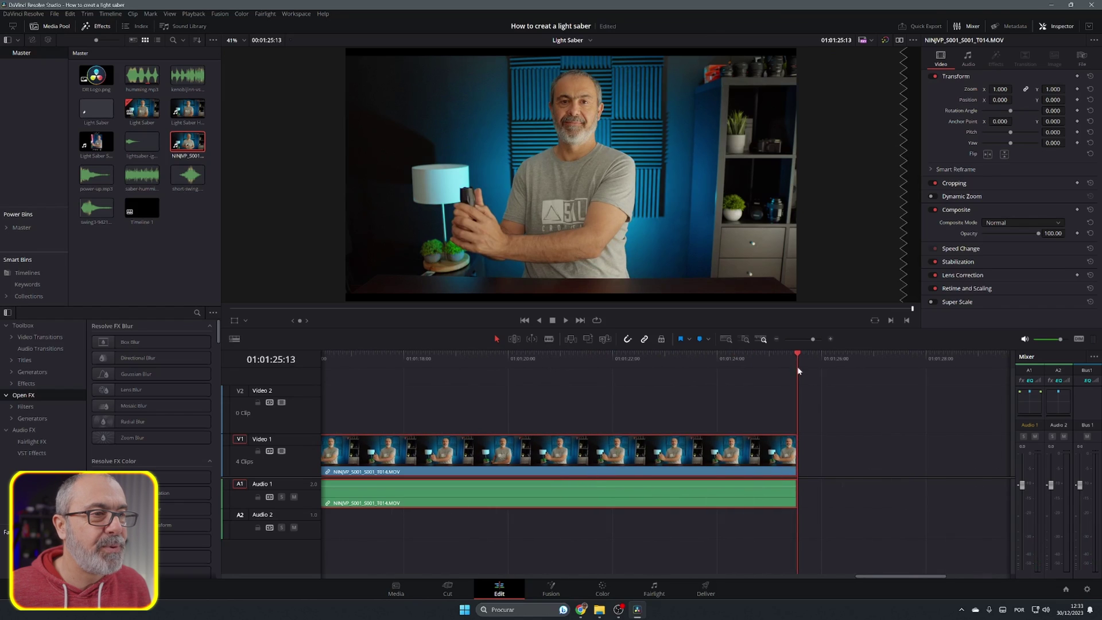
pyautogui.click(690, 373)
pyautogui.moveTo(690, 374); pyautogui.dragTo(481, 406)
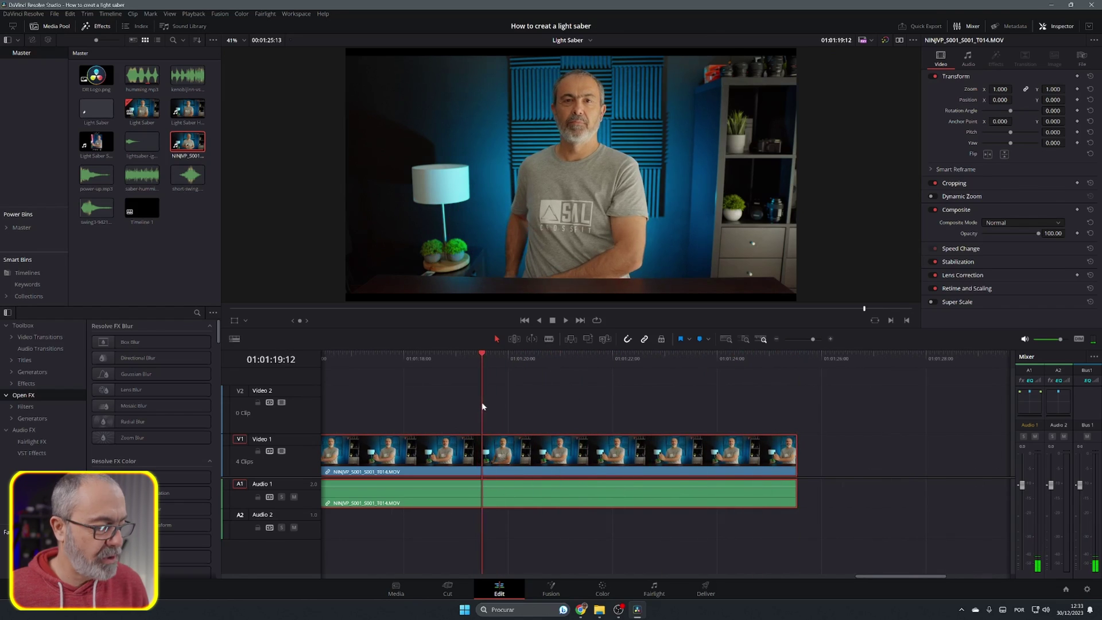
pyautogui.hotkey('ctrl', 'z')
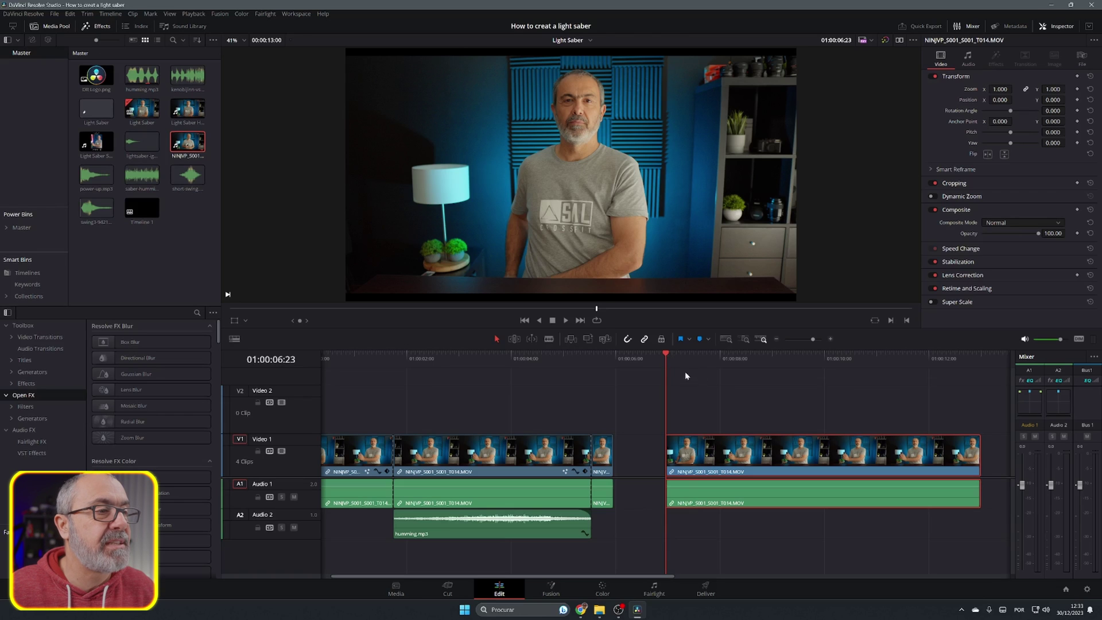
# Step: Split the new take at two playhead positions, the second at 01:00:10:18
pyautogui.moveTo(673, 353); pyautogui.dragTo(762, 357)
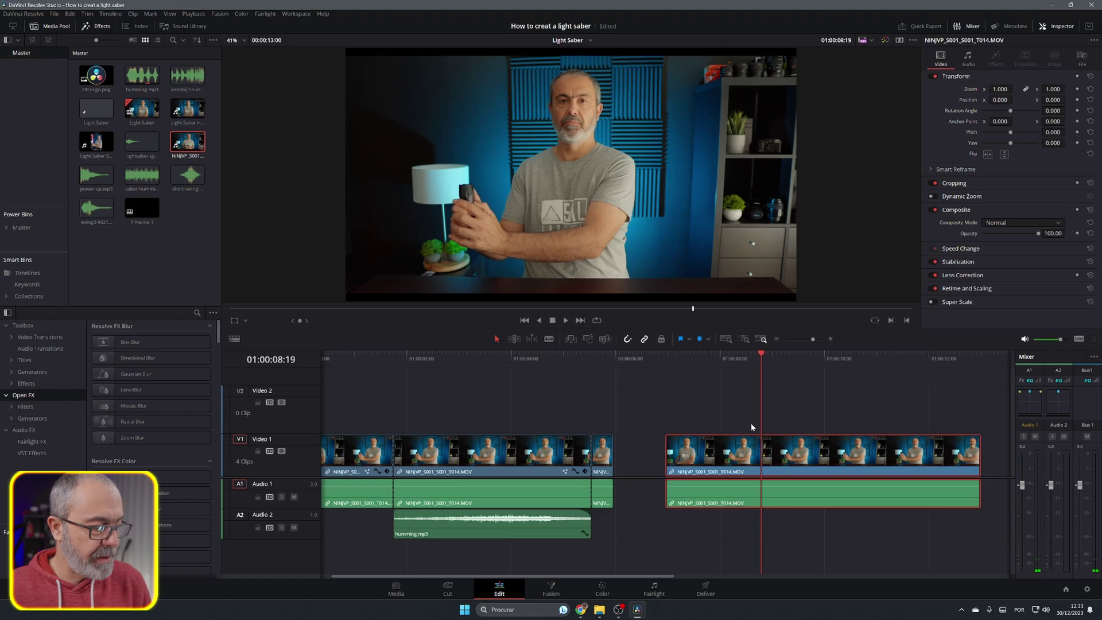
pyautogui.hotkey('ctrl', 'b')
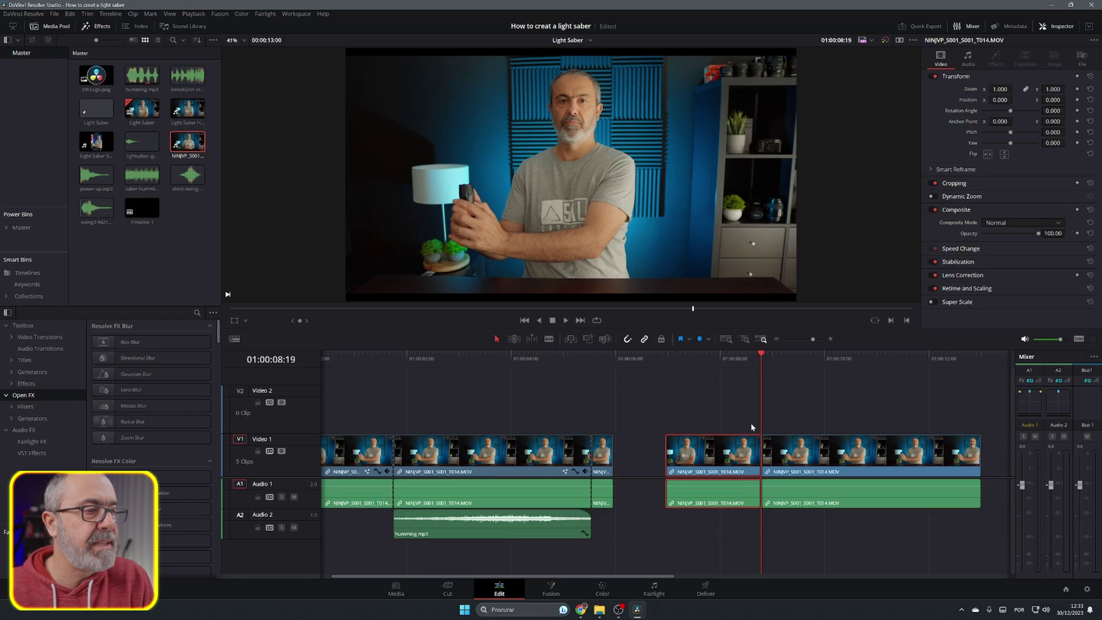
pyautogui.moveTo(763, 356); pyautogui.dragTo(949, 390)
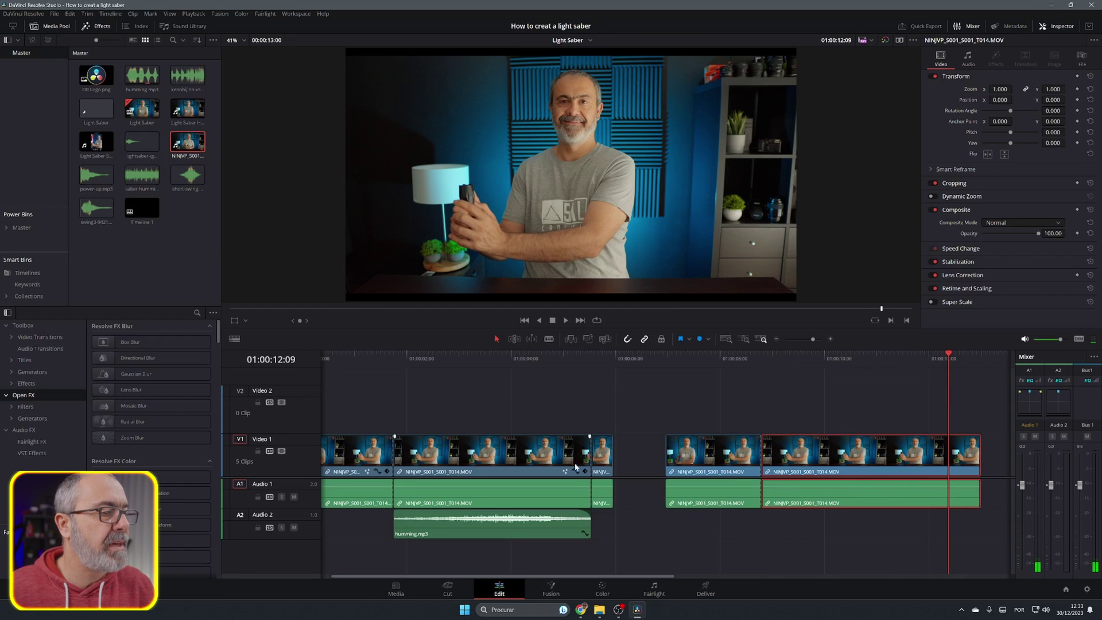
pyautogui.hotkey('ctrl', 'b')
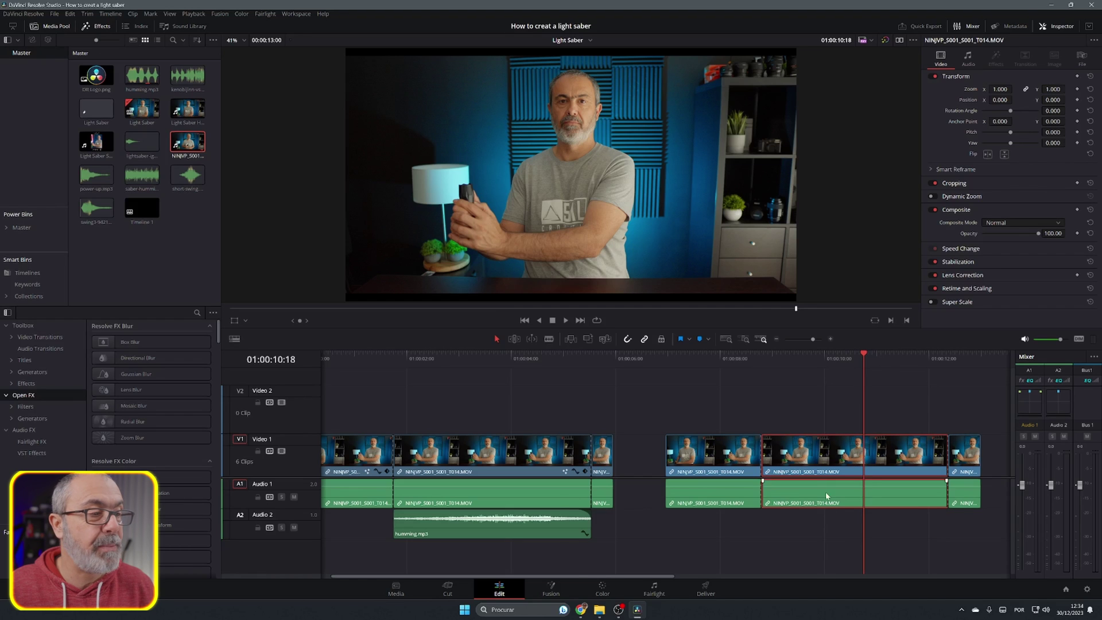
# Step: Open the clip in Fusion and spread MediaIn1 and MediaOut1 apart
pyautogui.click(551, 589)
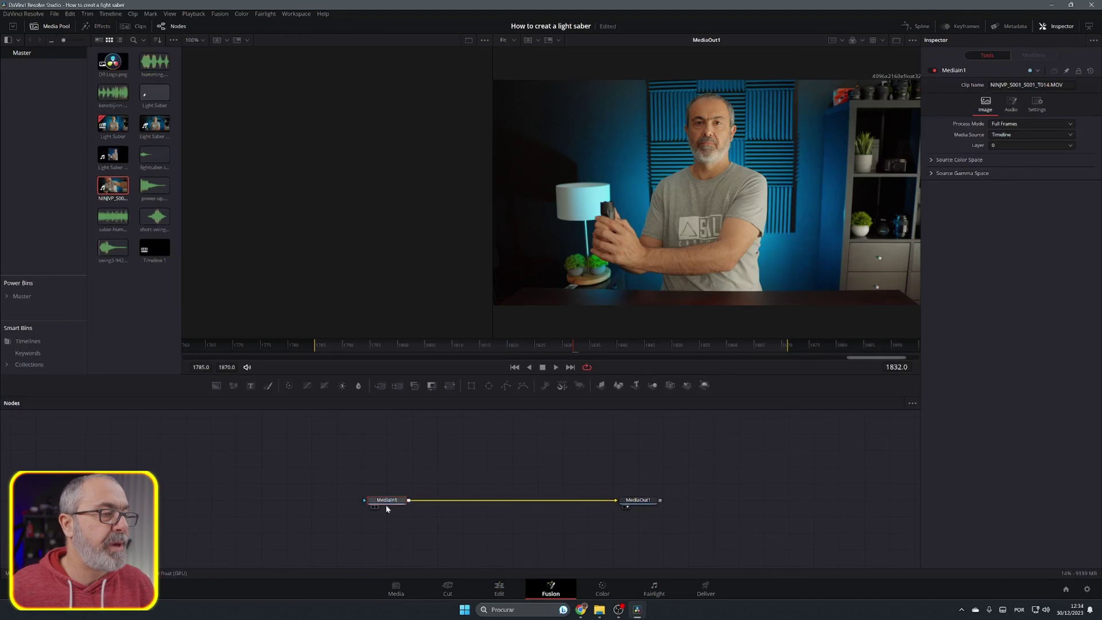
pyautogui.moveTo(384, 508); pyautogui.dragTo(186, 508)
pyautogui.moveTo(639, 506); pyautogui.dragTo(716, 505)
pyautogui.moveTo(599, 453); pyautogui.dragTo(621, 473)
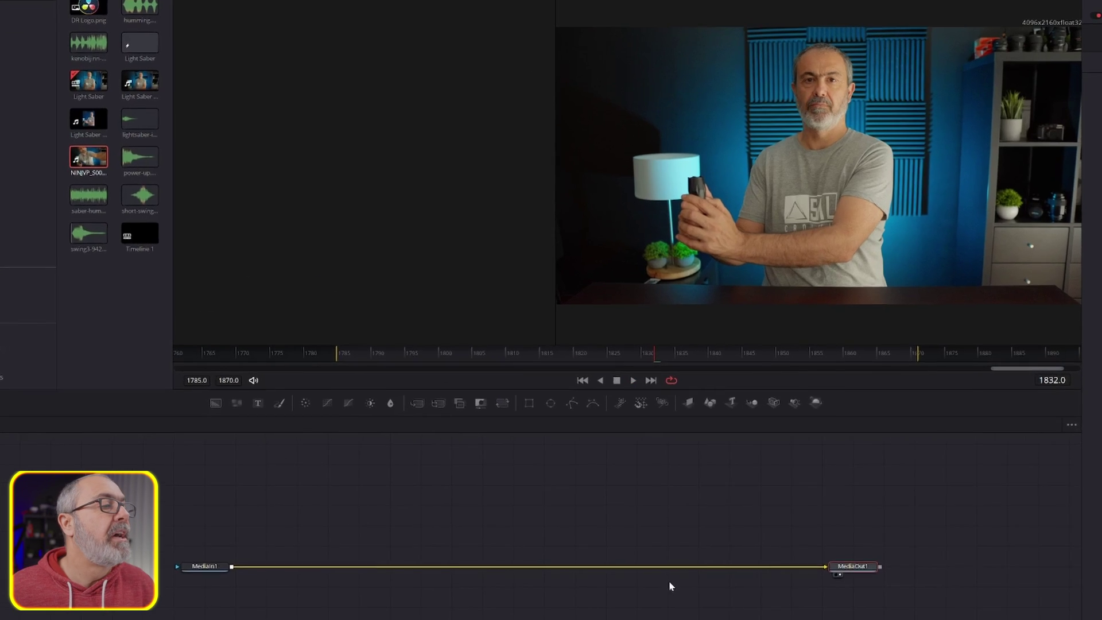
# Step: Add two Background nodes merged together, make Background2 red, and mask it with Polygon1
pyautogui.moveTo(215, 421); pyautogui.dragTo(240, 564)
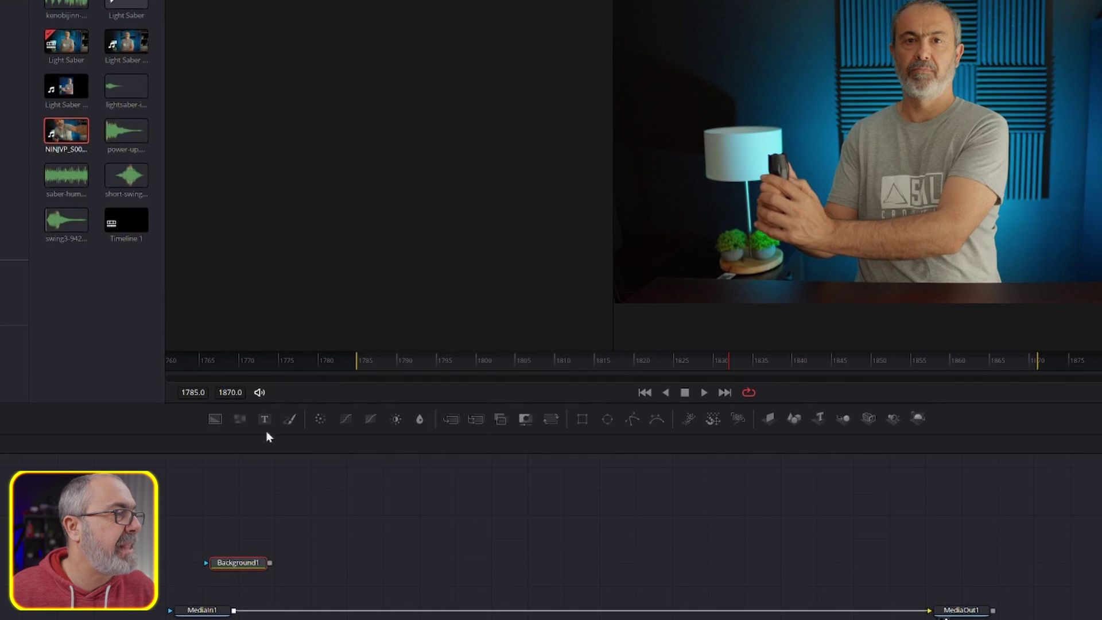
pyautogui.moveTo(215, 419); pyautogui.dragTo(343, 520)
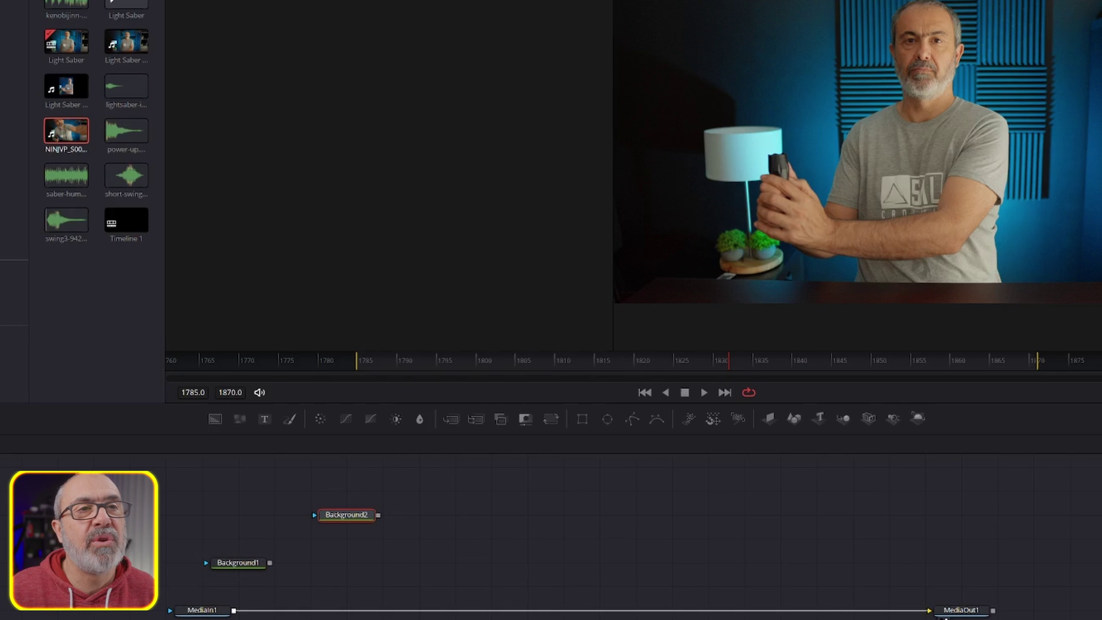
pyautogui.moveTo(827, 203); pyautogui.dragTo(829, 202)
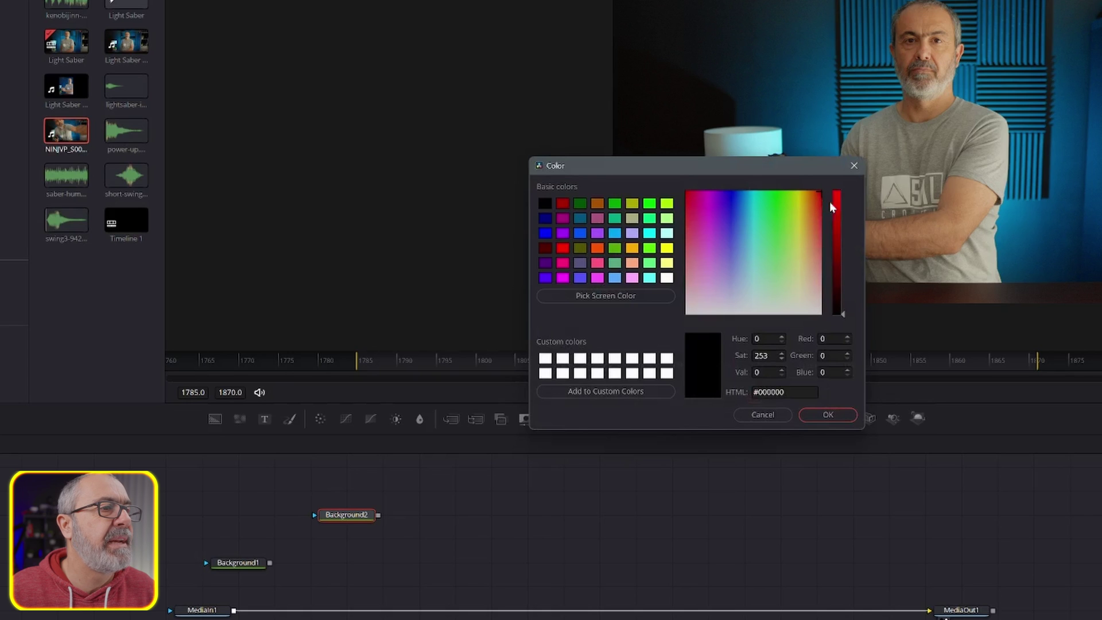
pyautogui.click(835, 202)
pyautogui.click(828, 414)
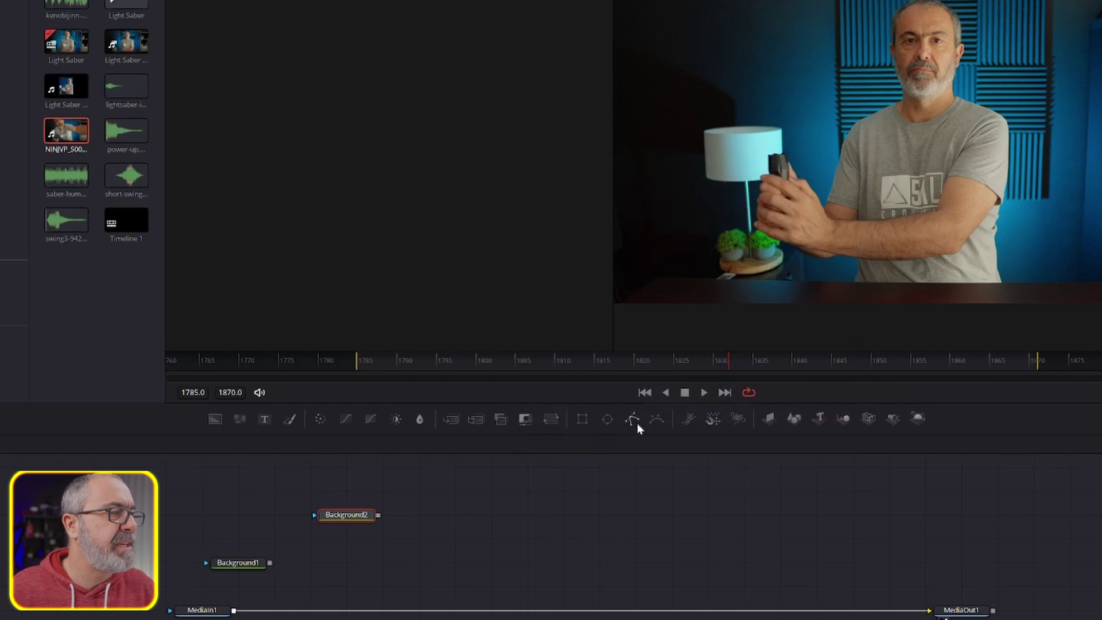
pyautogui.moveTo(585, 449); pyautogui.dragTo(270, 564)
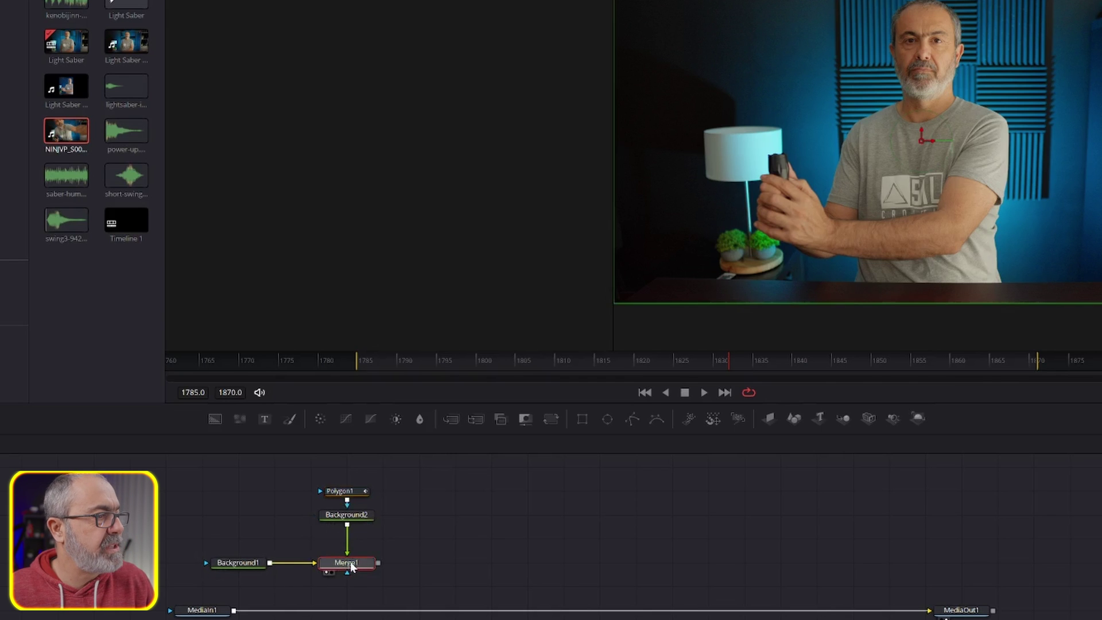
# Step: View Merge1 and draw Polygon1 as a line from the chest to the frame top
pyautogui.press('1')
pyautogui.click(356, 492)
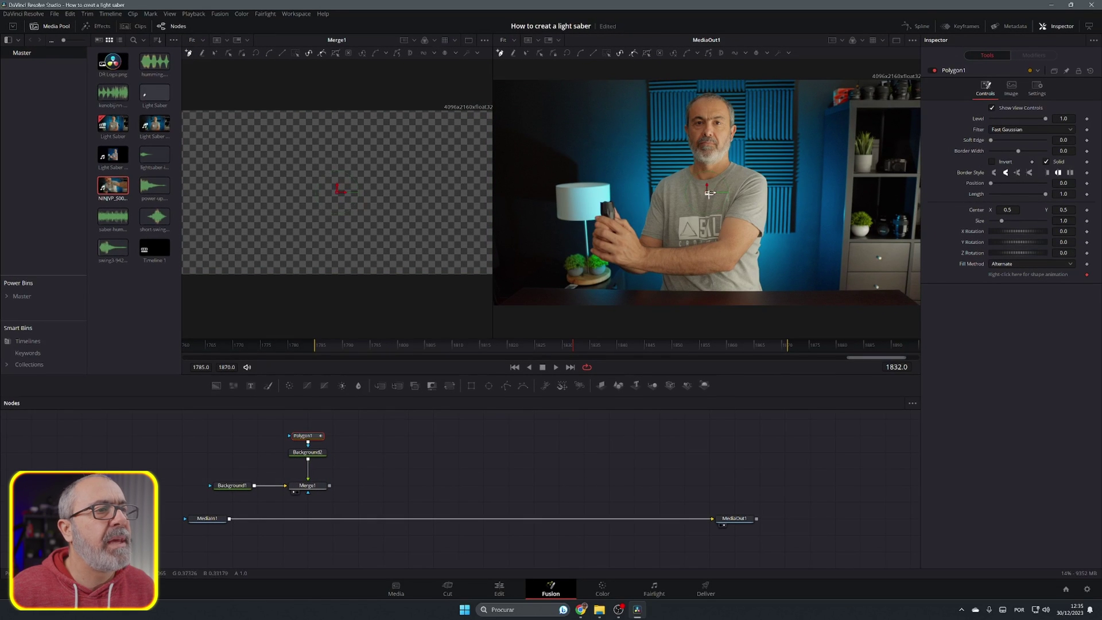
pyautogui.scroll(5, 829, 199)
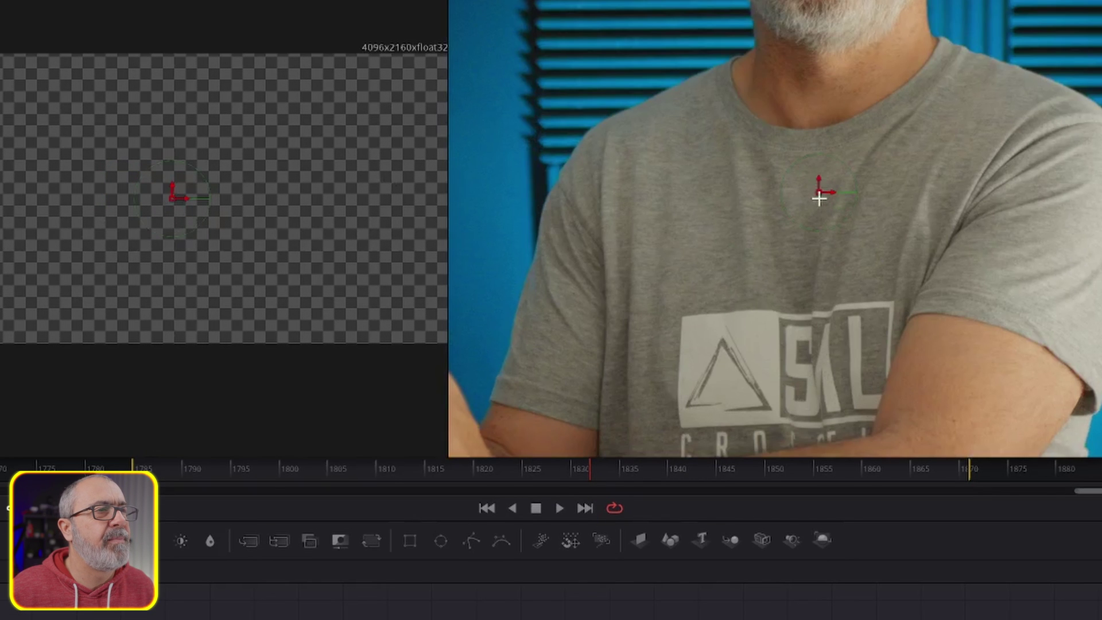
pyautogui.click(819, 199)
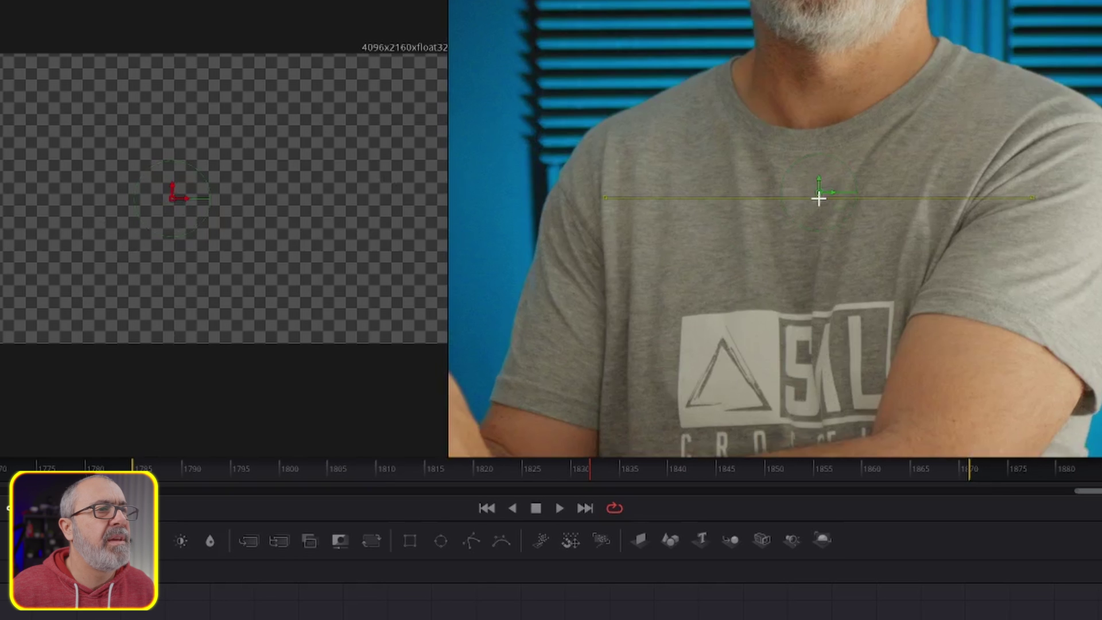
pyautogui.scroll(-5, 820, 198)
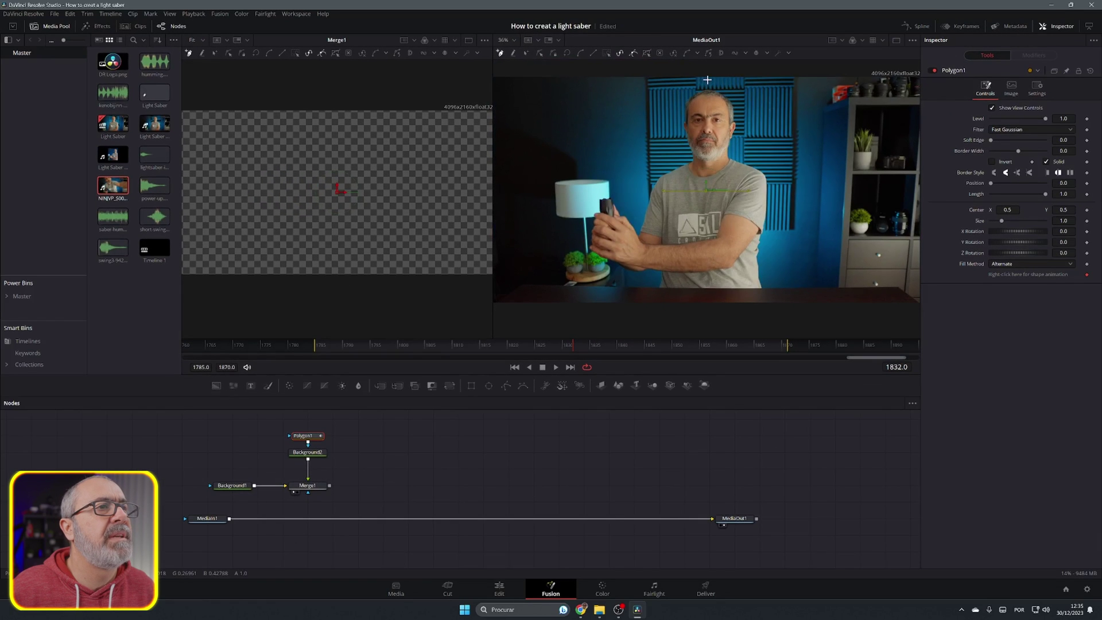
pyautogui.click(707, 80)
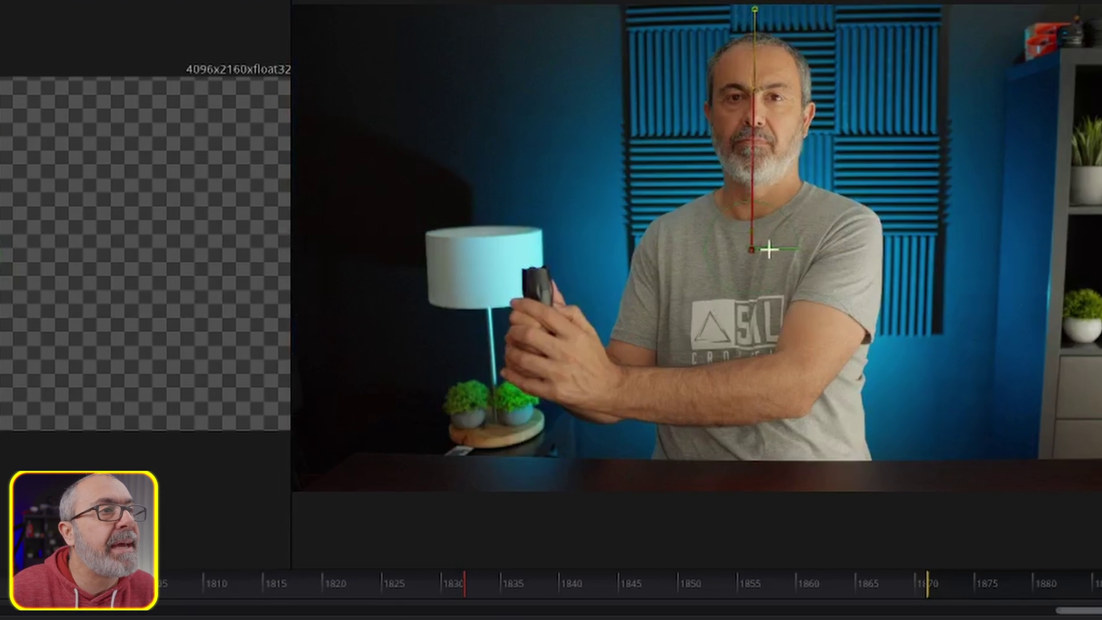
pyautogui.click(754, 248)
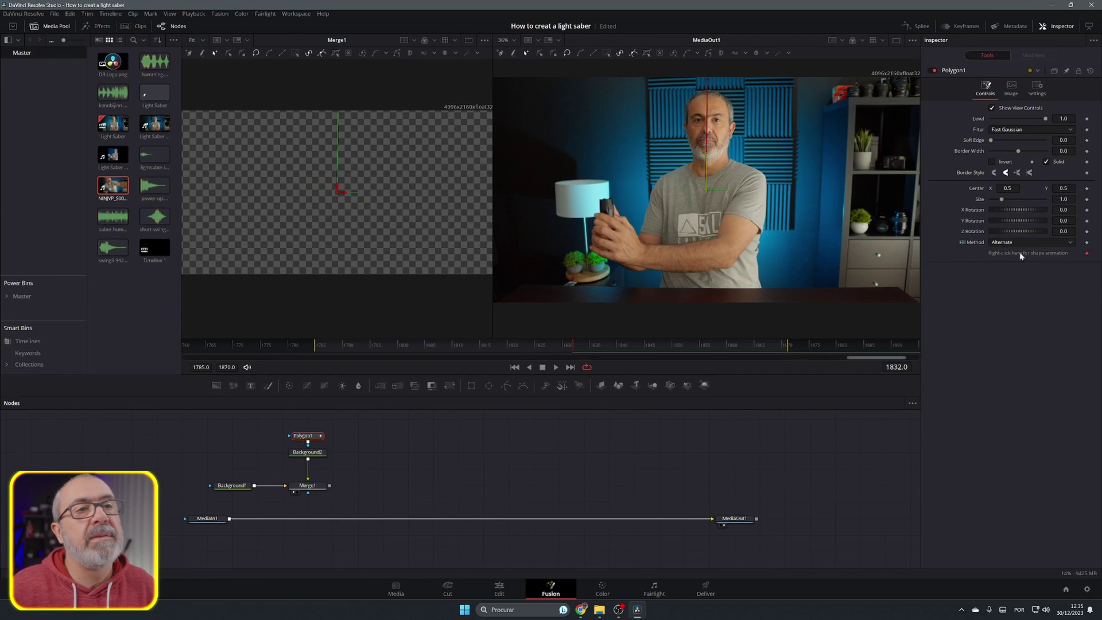
# Step: Make Polygon1 an outline with Border Width 0.0199 and Soft Edge 0.0192, then deselect it
pyautogui.click(1046, 162)
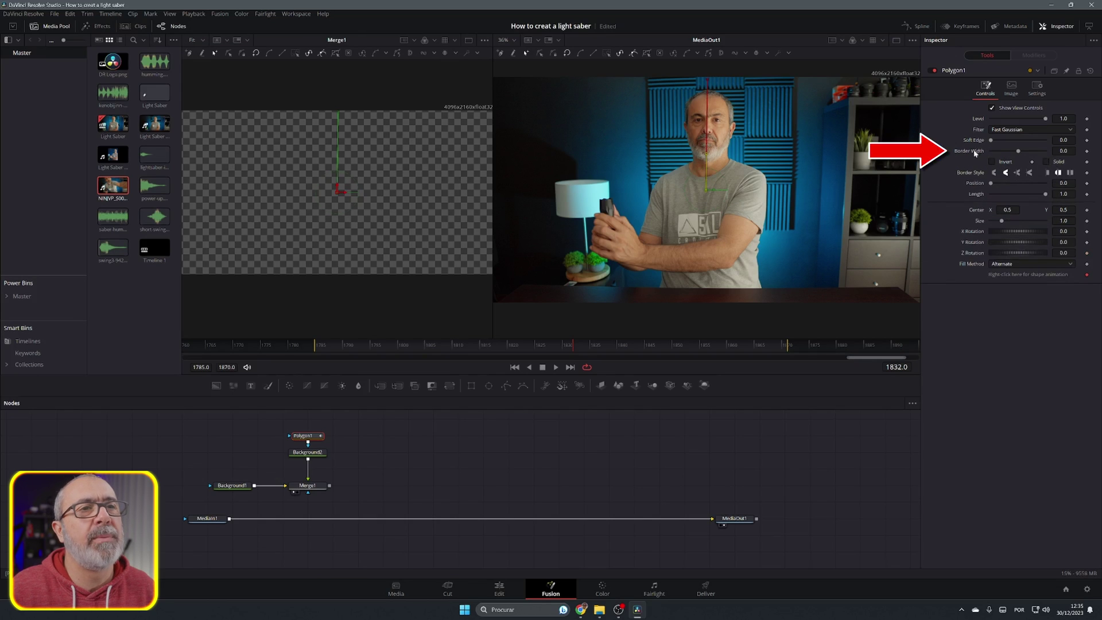
pyautogui.moveTo(1019, 151); pyautogui.dragTo(1020, 151)
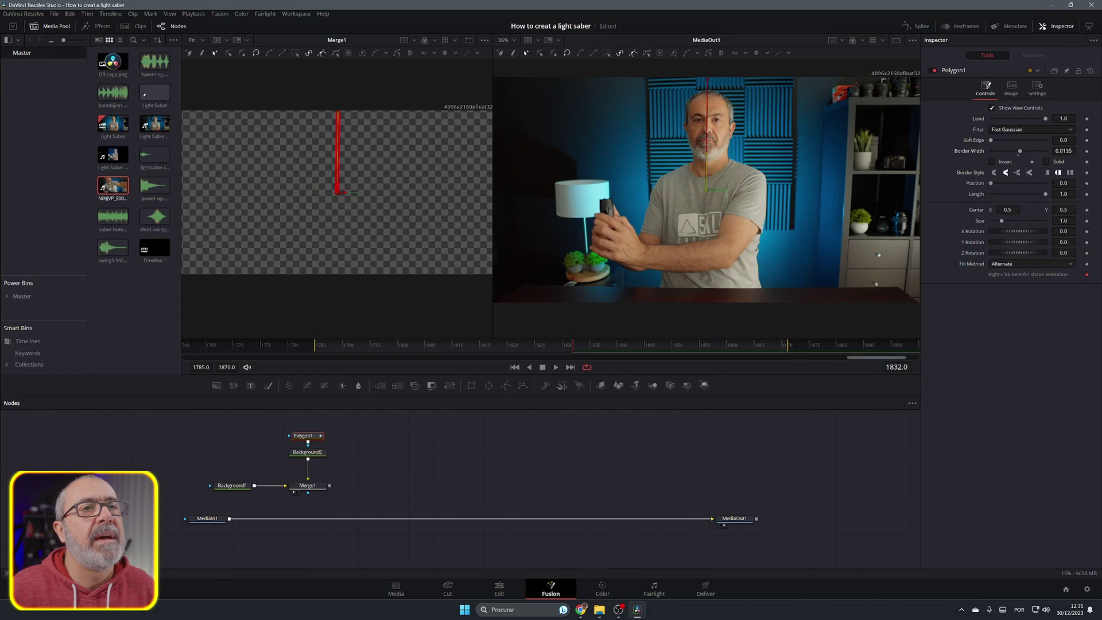
pyautogui.moveTo(1020, 151); pyautogui.dragTo(1021, 151)
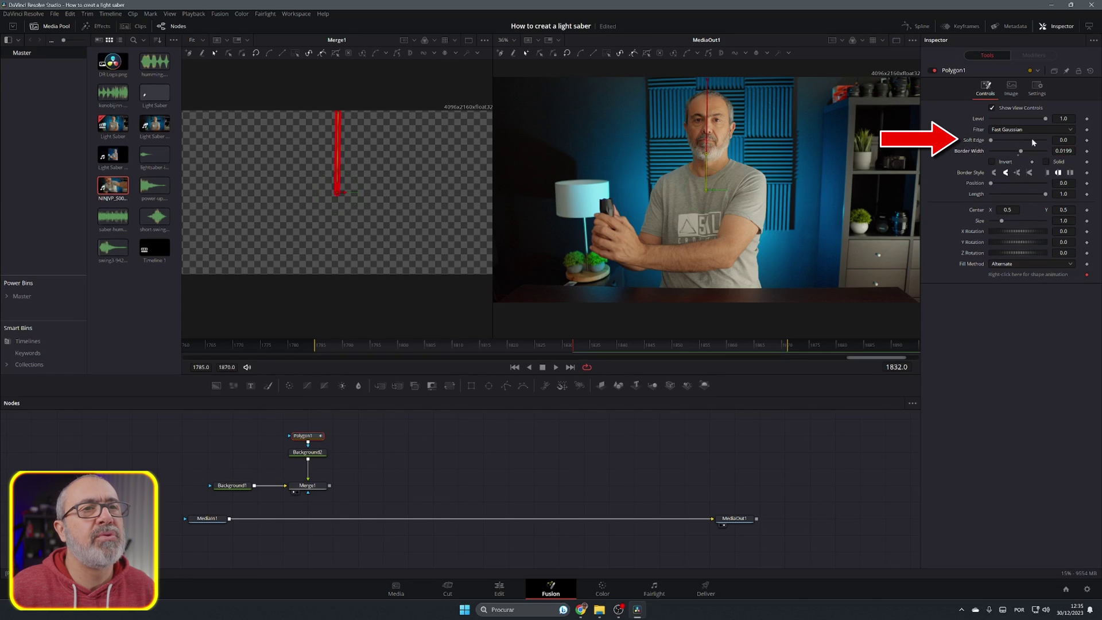
pyautogui.moveTo(991, 140); pyautogui.dragTo(991, 140)
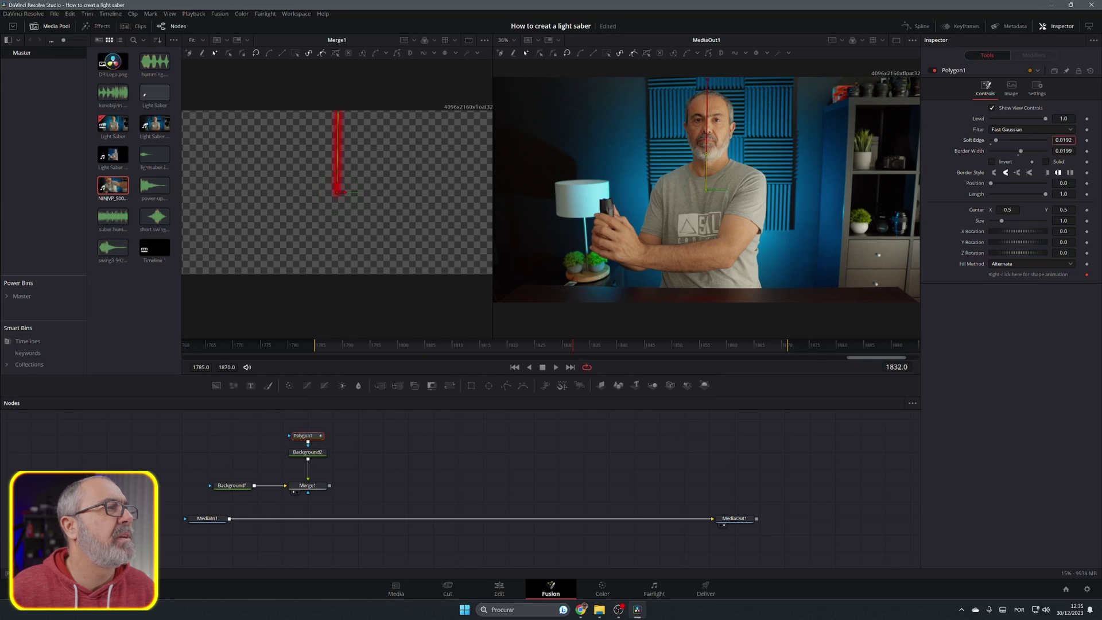
pyautogui.click(474, 449)
pyautogui.click(302, 436)
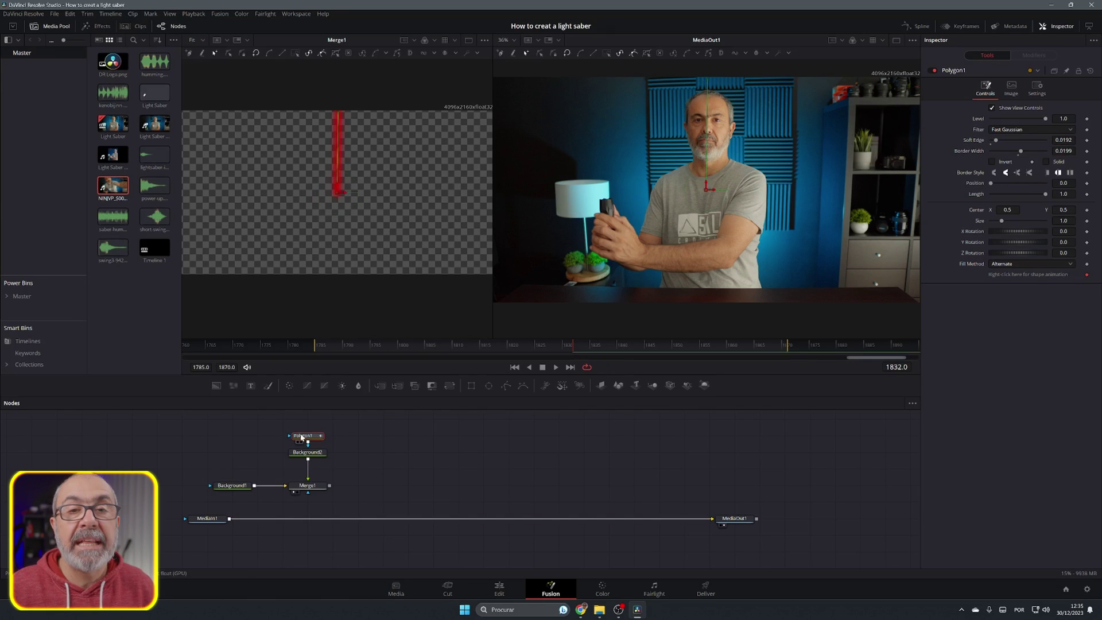
pyautogui.click(430, 443)
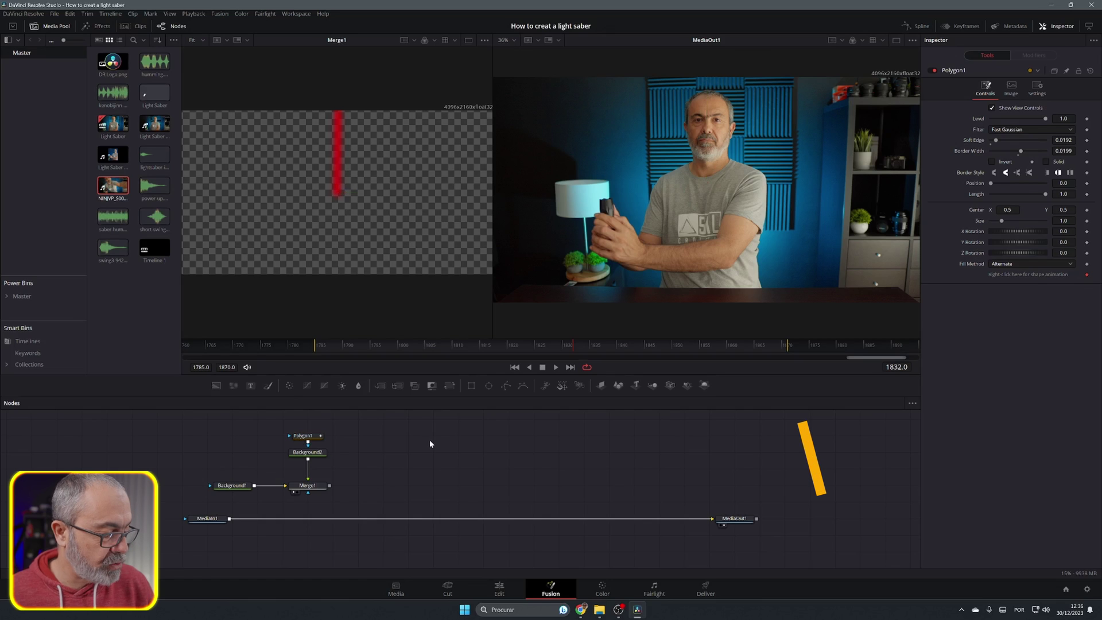
# Step: Paste an instance of Polygon1 and rename the original to Glow
pyautogui.hotkey('ctrl', 'shift', 'v')
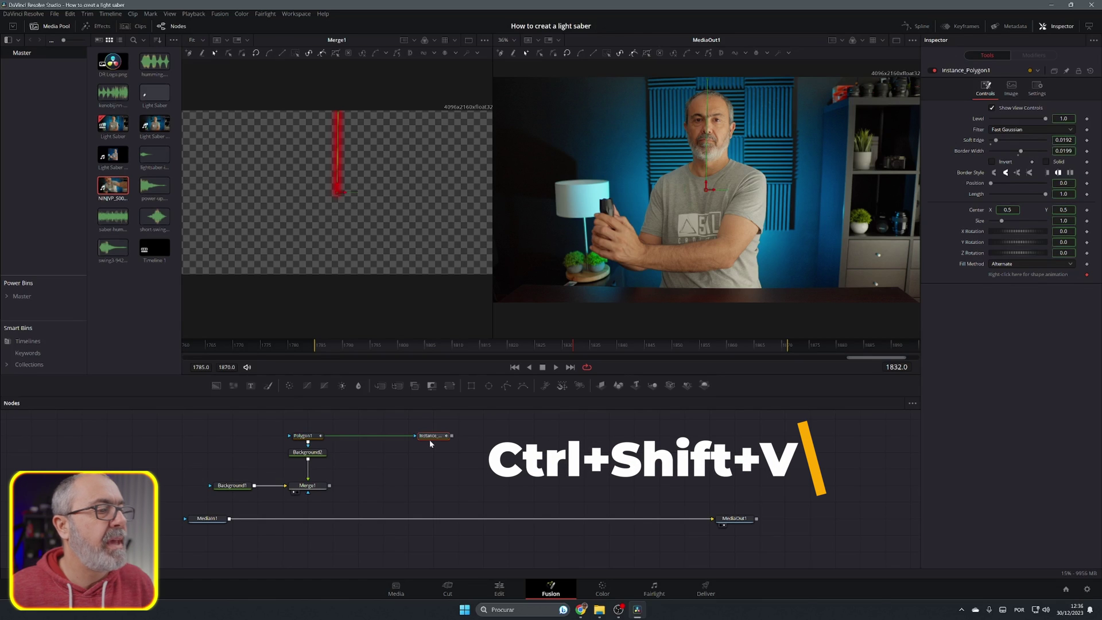
pyautogui.moveTo(429, 439); pyautogui.dragTo(404, 440)
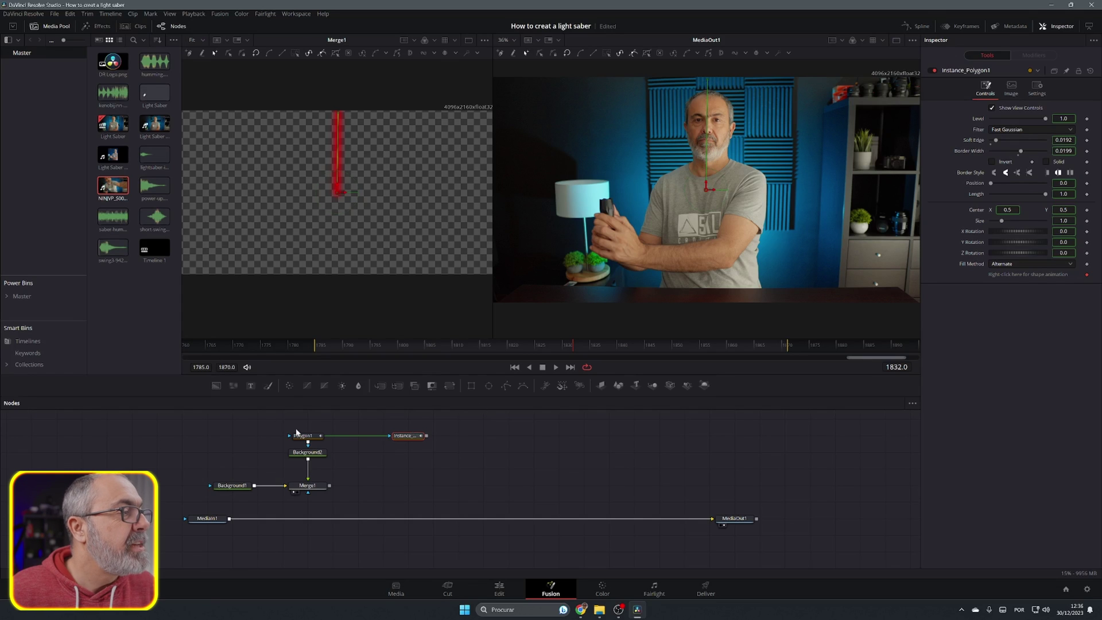
pyautogui.click(309, 437)
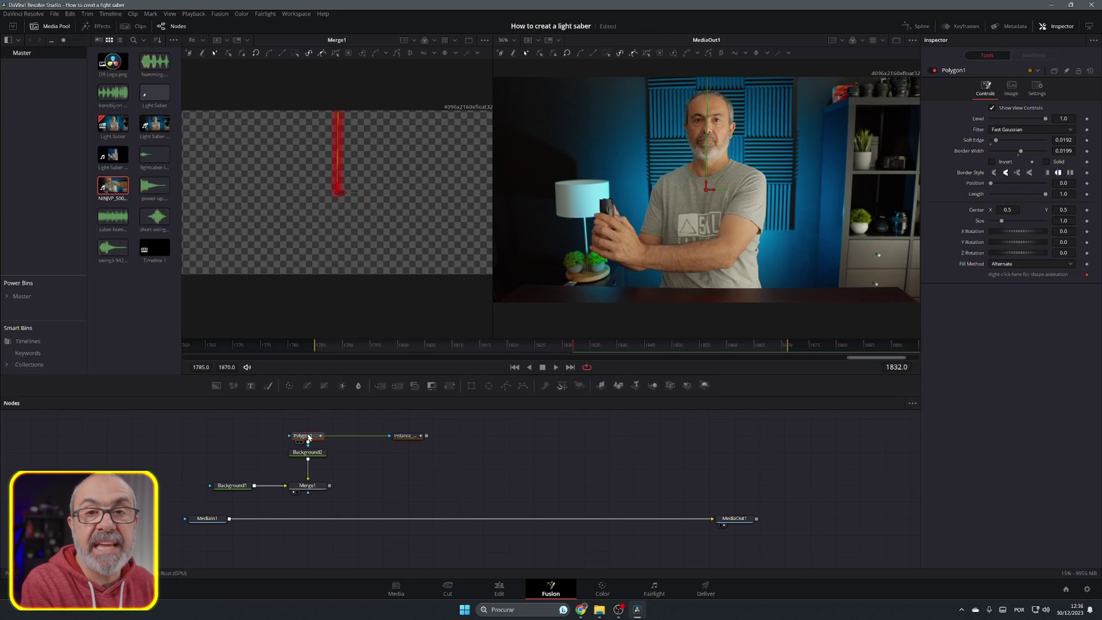
pyautogui.press('F2')
pyautogui.write('Glow')
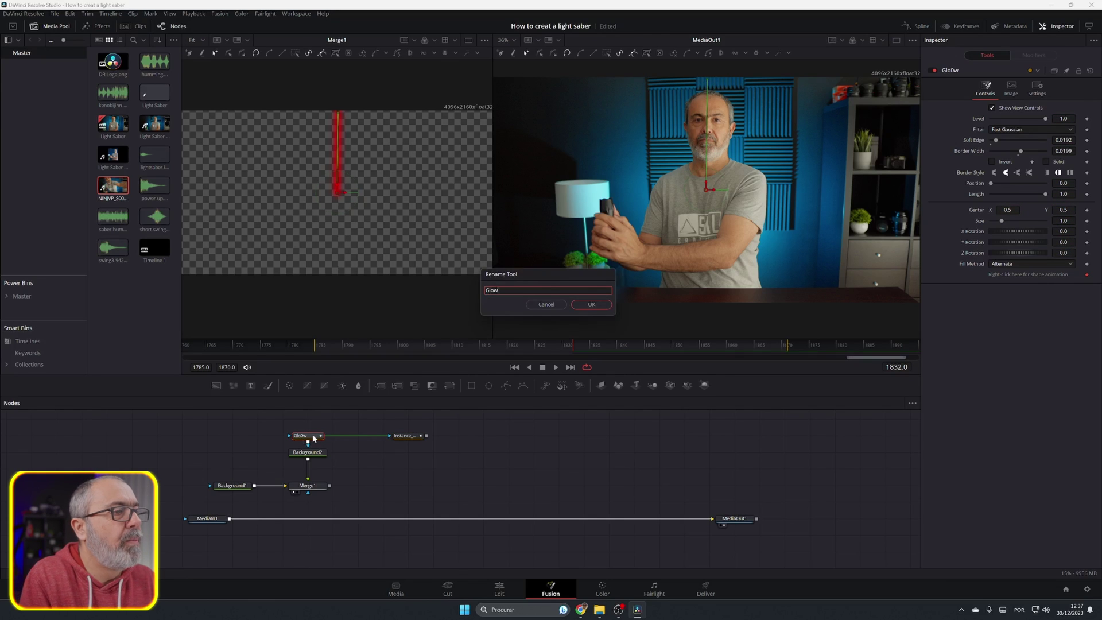
pyautogui.press('Return')
# Step: Rename the instanced polygon to Core
pyautogui.click(415, 436)
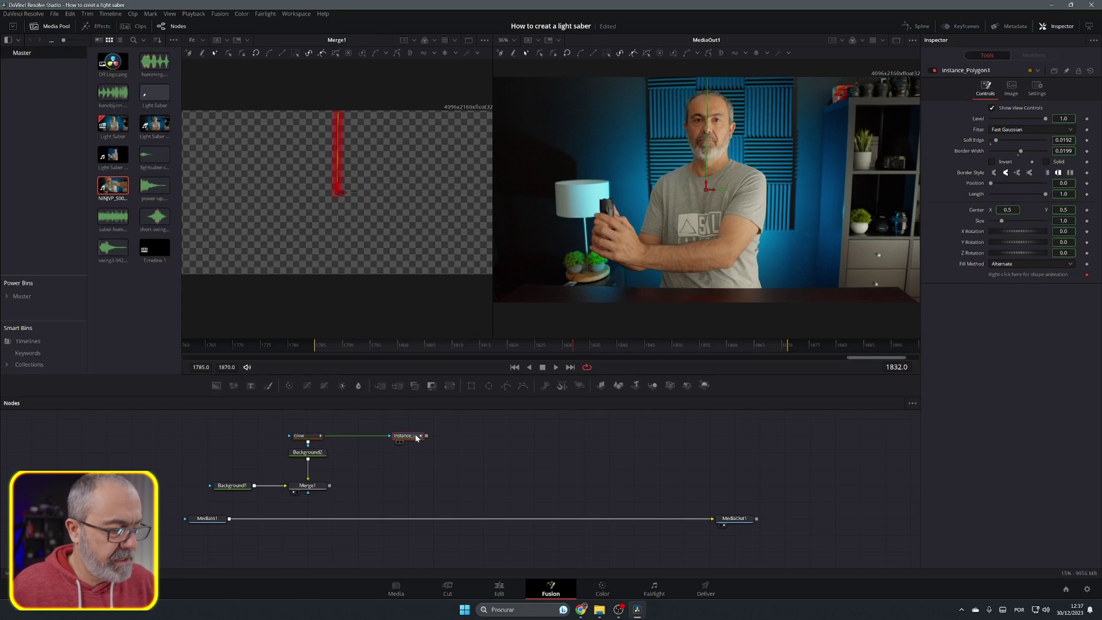
pyautogui.press('F2')
pyautogui.write('Core')
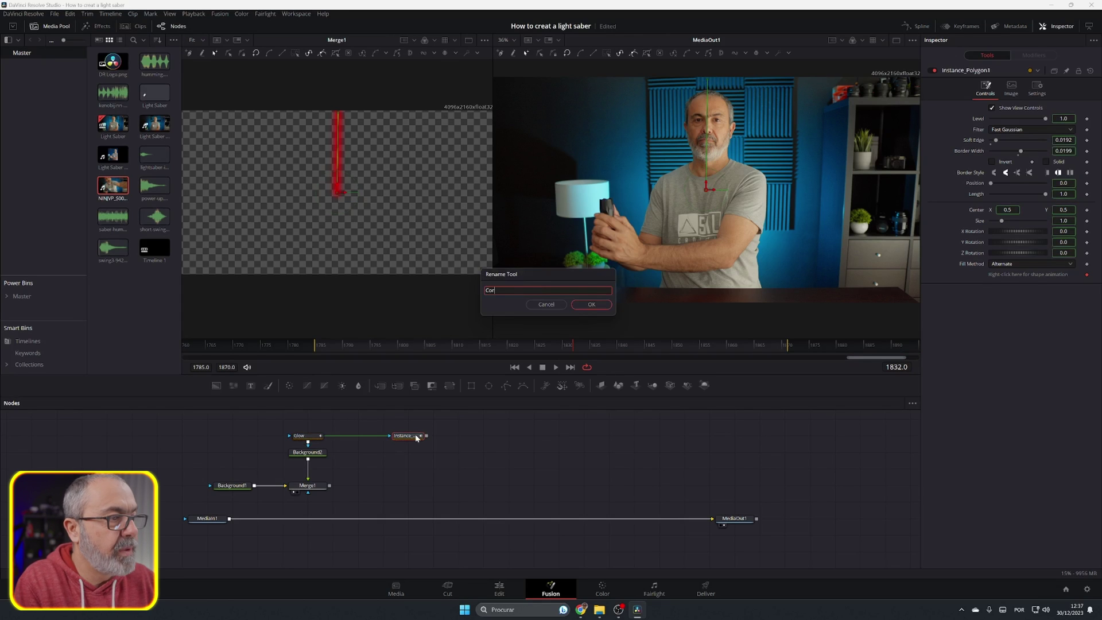
pyautogui.click(591, 304)
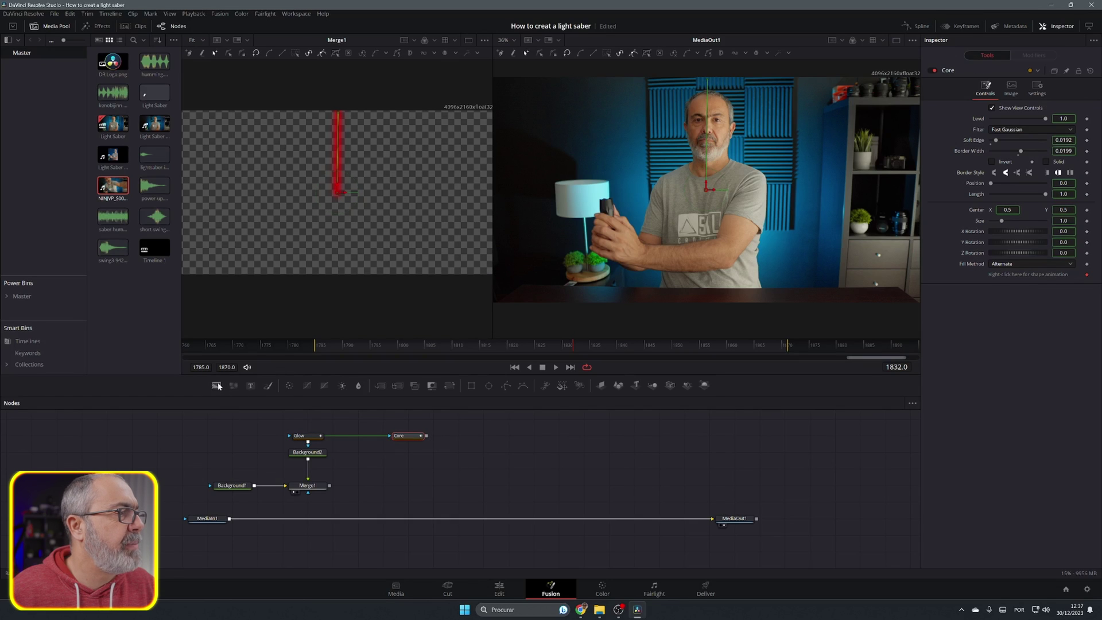
# Step: Add Background3 under Core, merged via Merge2, and colour it pale pink #ffbcbc
pyautogui.moveTo(216, 385); pyautogui.dragTo(329, 486)
pyautogui.moveTo(410, 486); pyautogui.dragTo(383, 168)
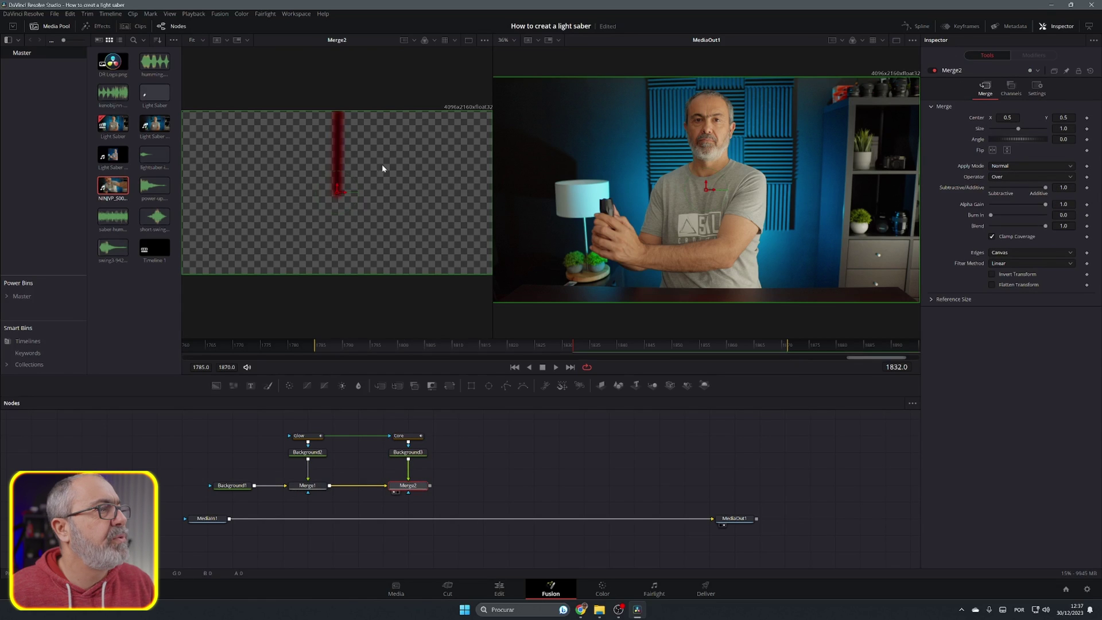
pyautogui.click(408, 452)
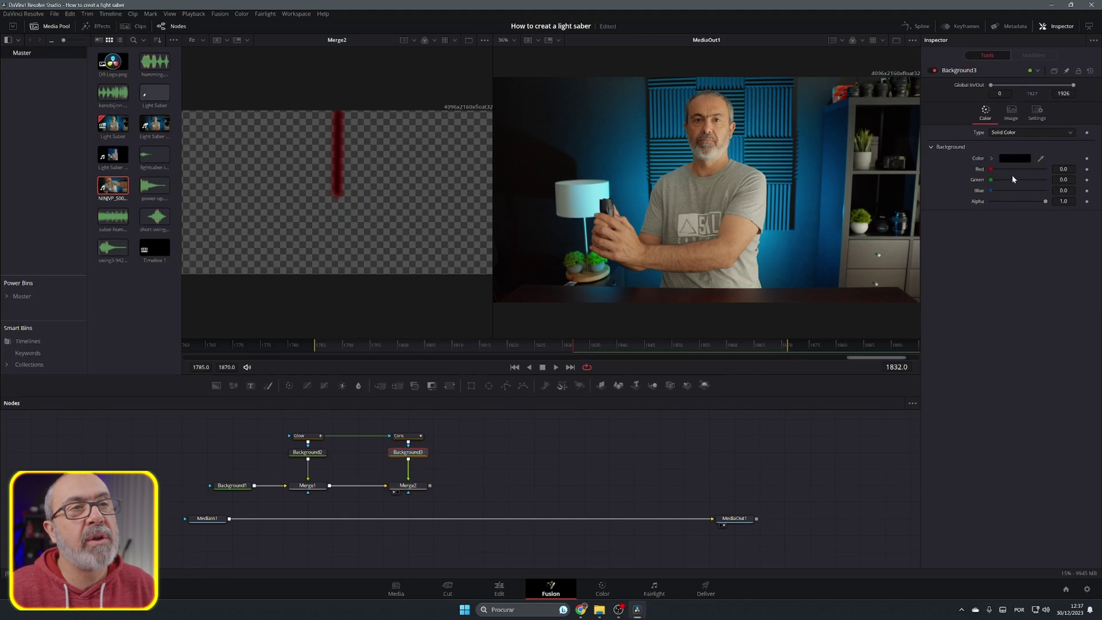
pyautogui.click(1015, 158)
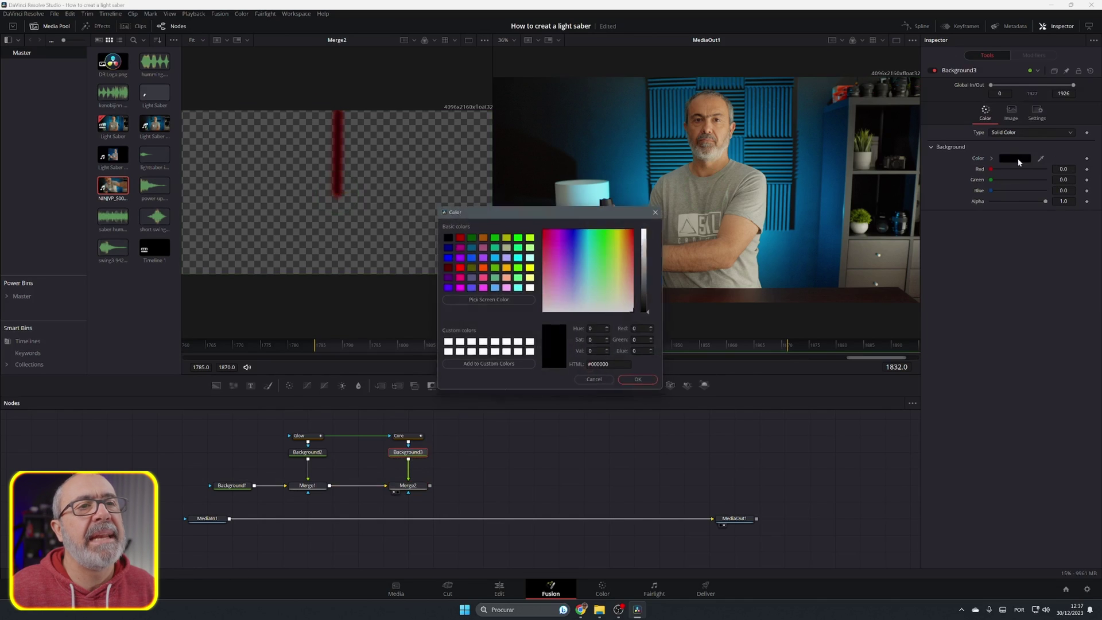
pyautogui.click(636, 286)
pyautogui.moveTo(649, 245); pyautogui.dragTo(655, 223)
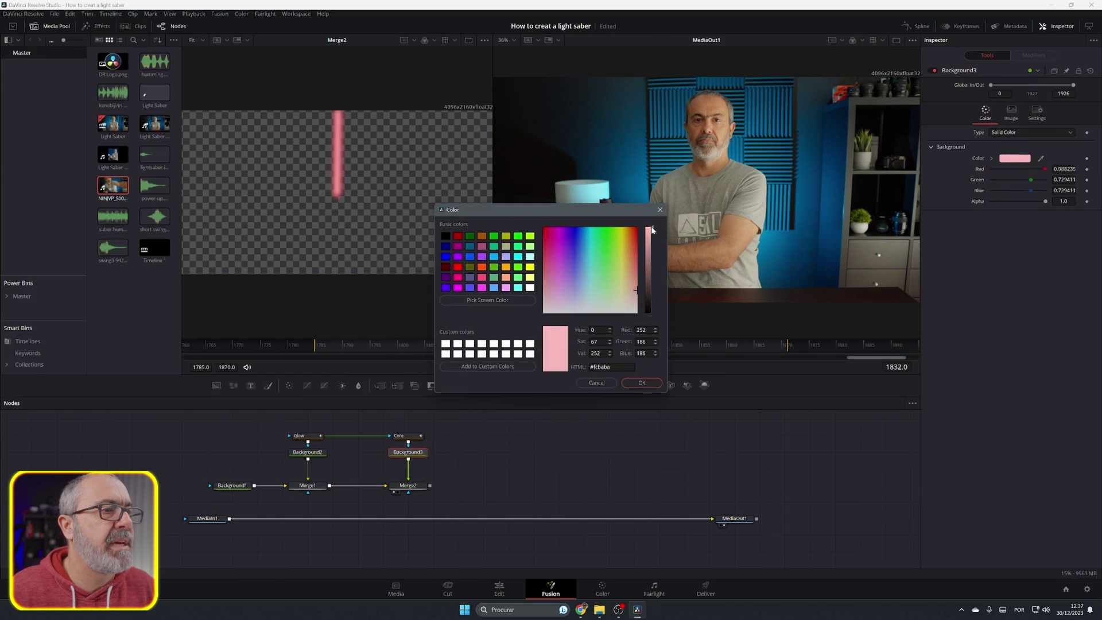
pyautogui.click(655, 382)
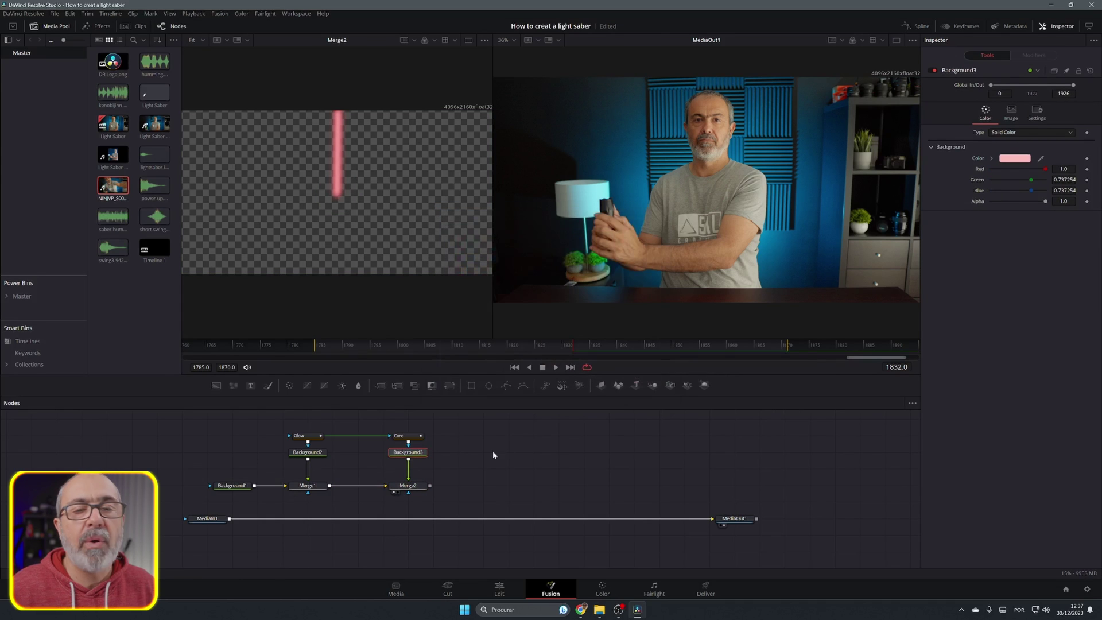
# Step: Deinstance Core's Soft Edge and Border Width, lowering them to 0.0031 and 0.0161
pyautogui.click(405, 439)
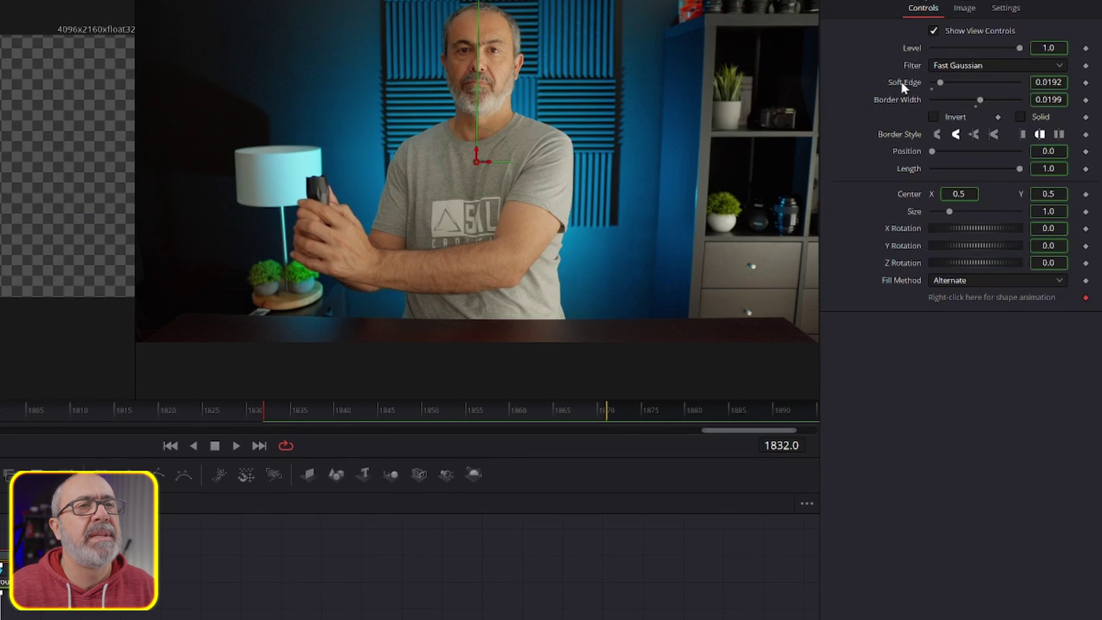
pyautogui.rightClick(904, 79)
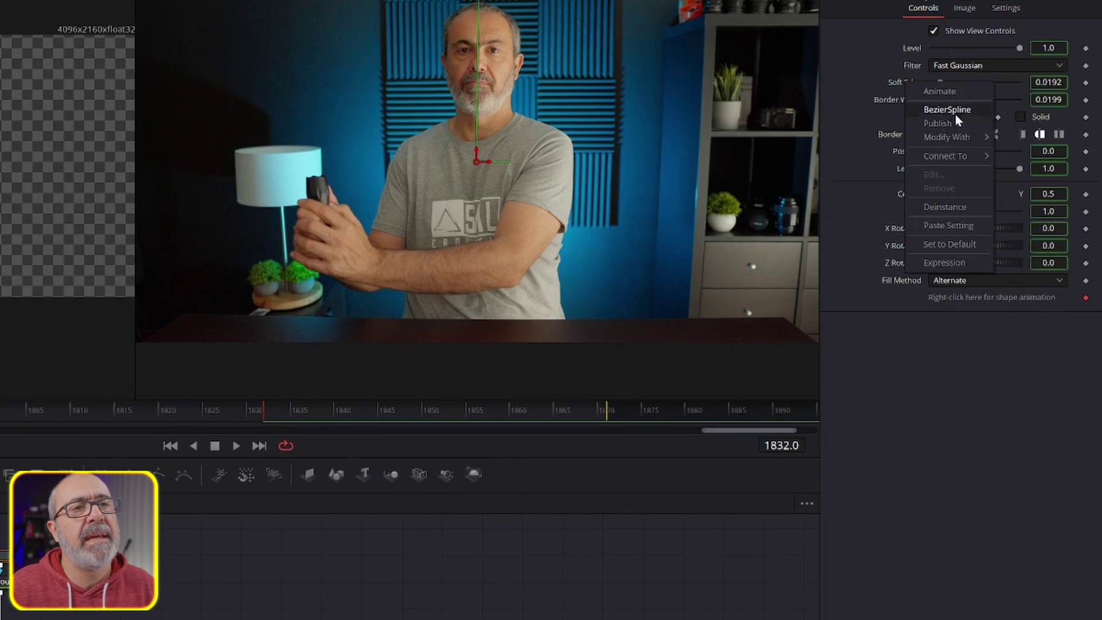
pyautogui.click(950, 208)
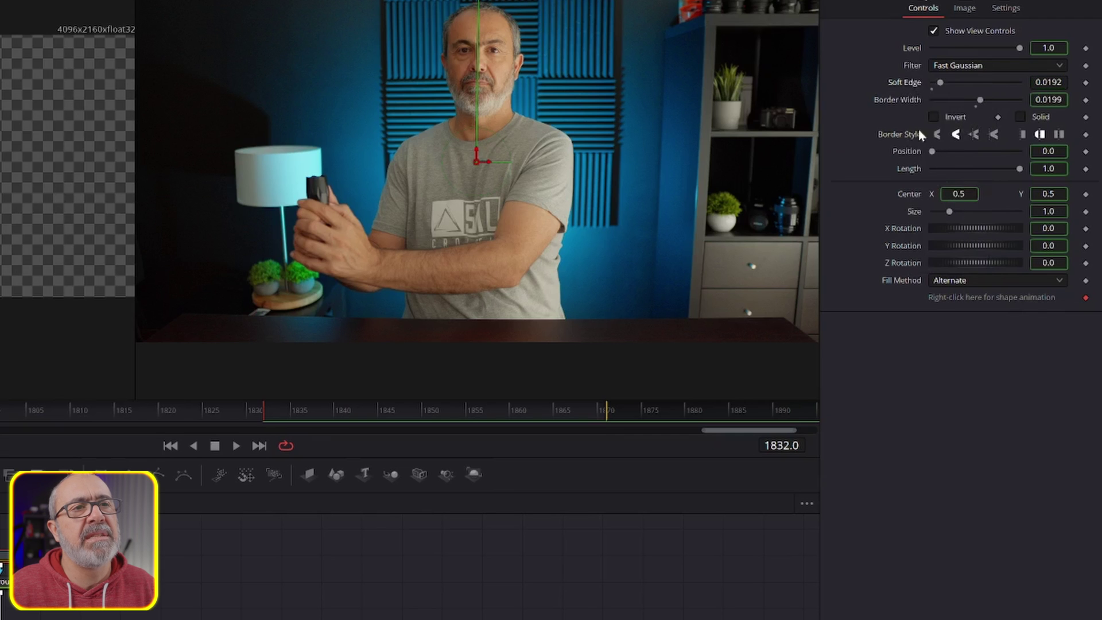
pyautogui.rightClick(887, 102)
pyautogui.moveTo(938, 158)
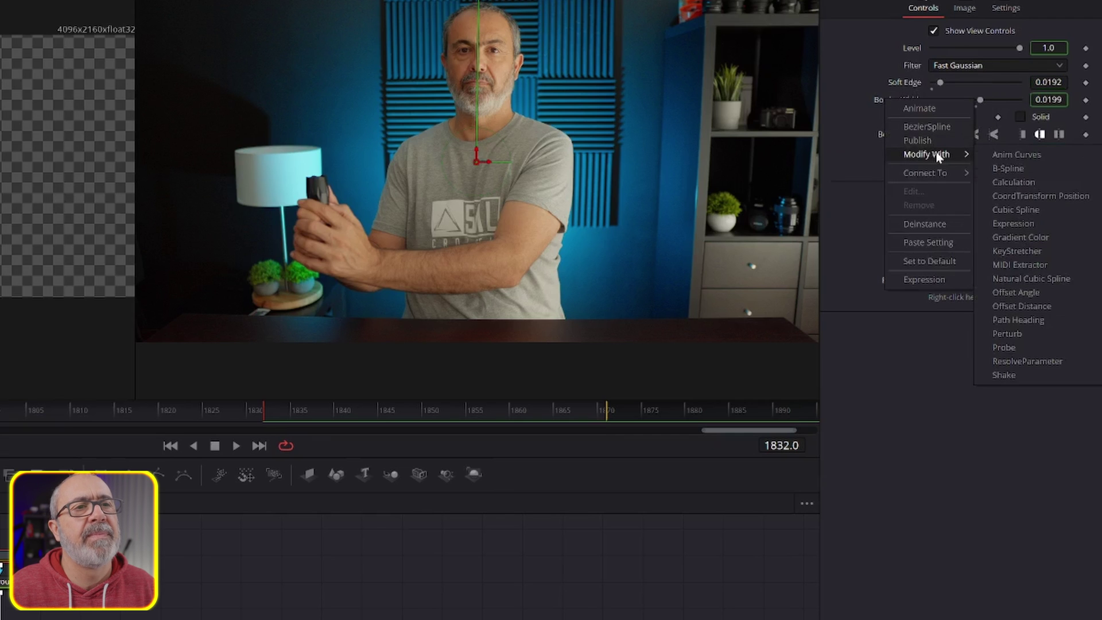
pyautogui.click(928, 227)
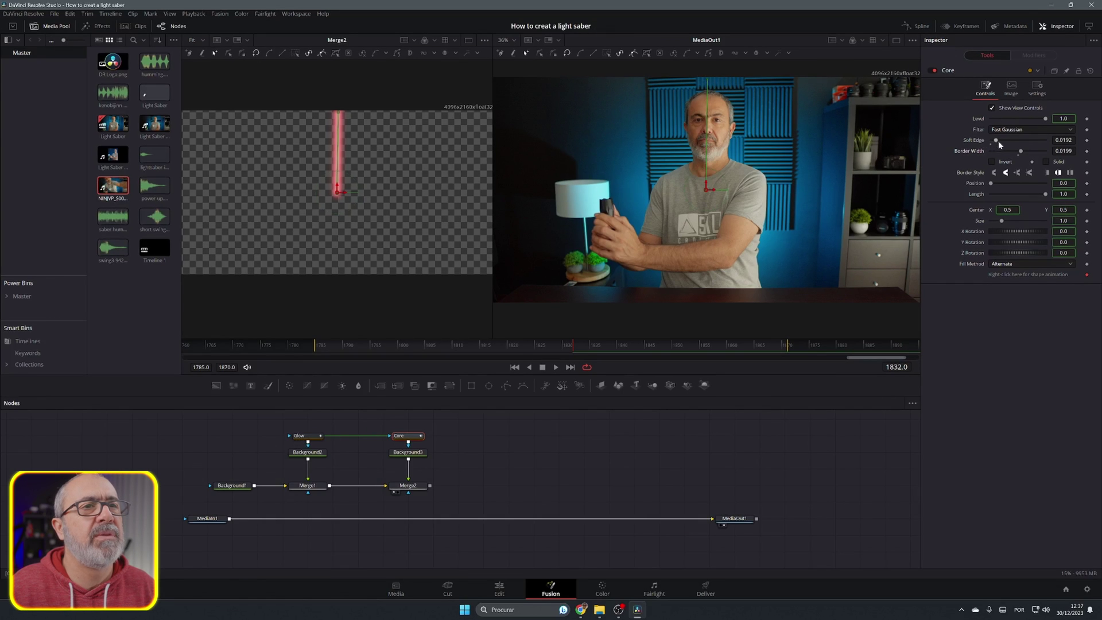
pyautogui.moveTo(996, 140); pyautogui.dragTo(1021, 151)
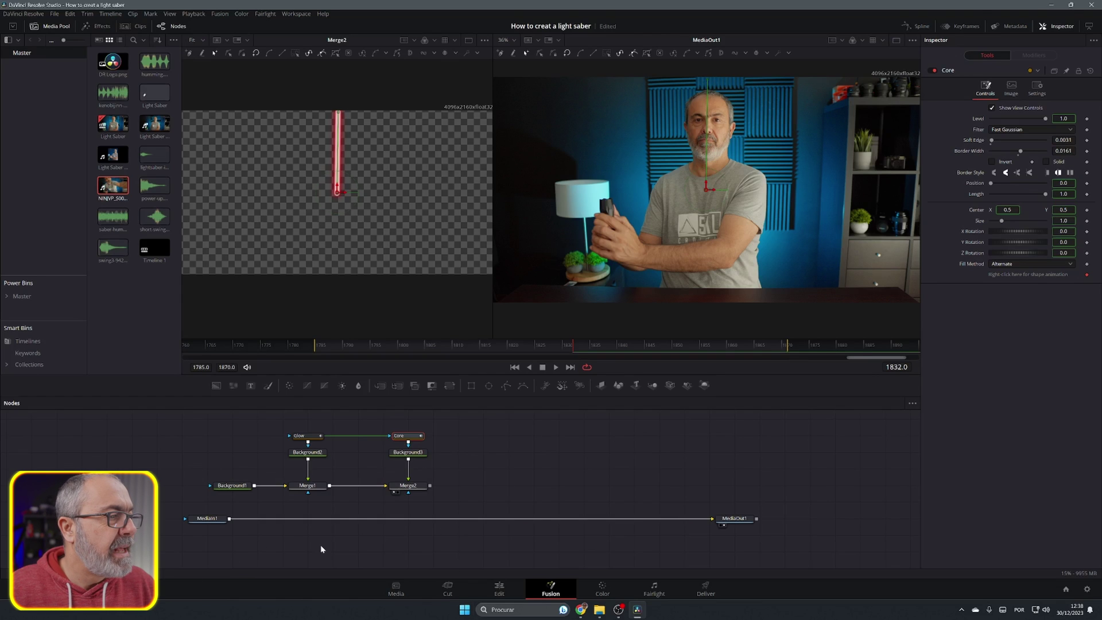
pyautogui.moveTo(306, 489)
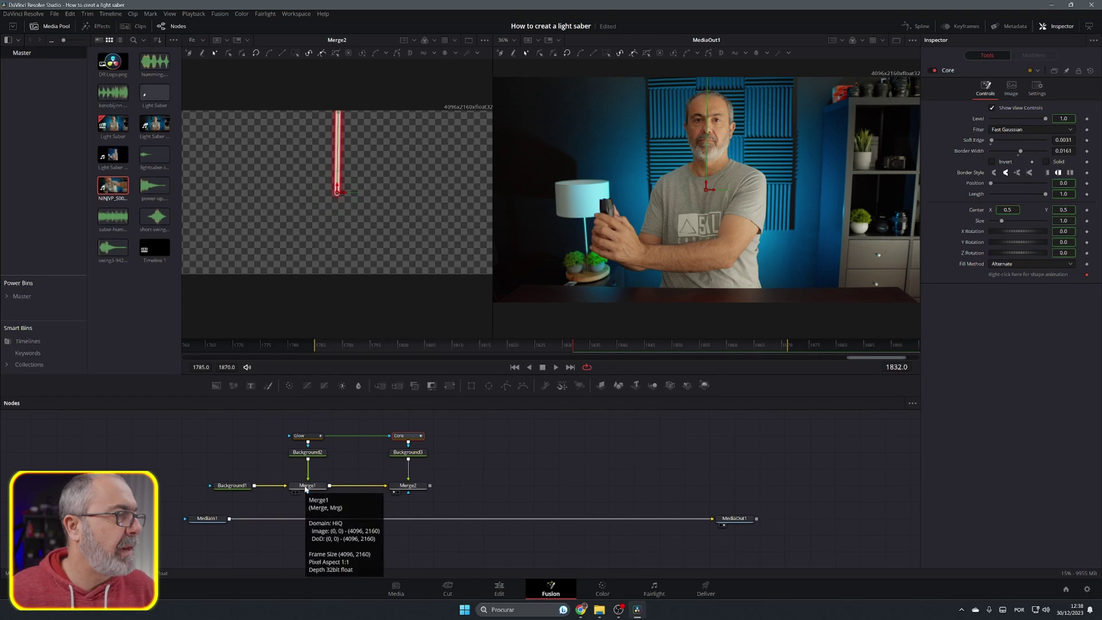
# Step: Insert Glow1 after Merge1 via the tool search, and add a FastNoise1 node
pyautogui.click(306, 488)
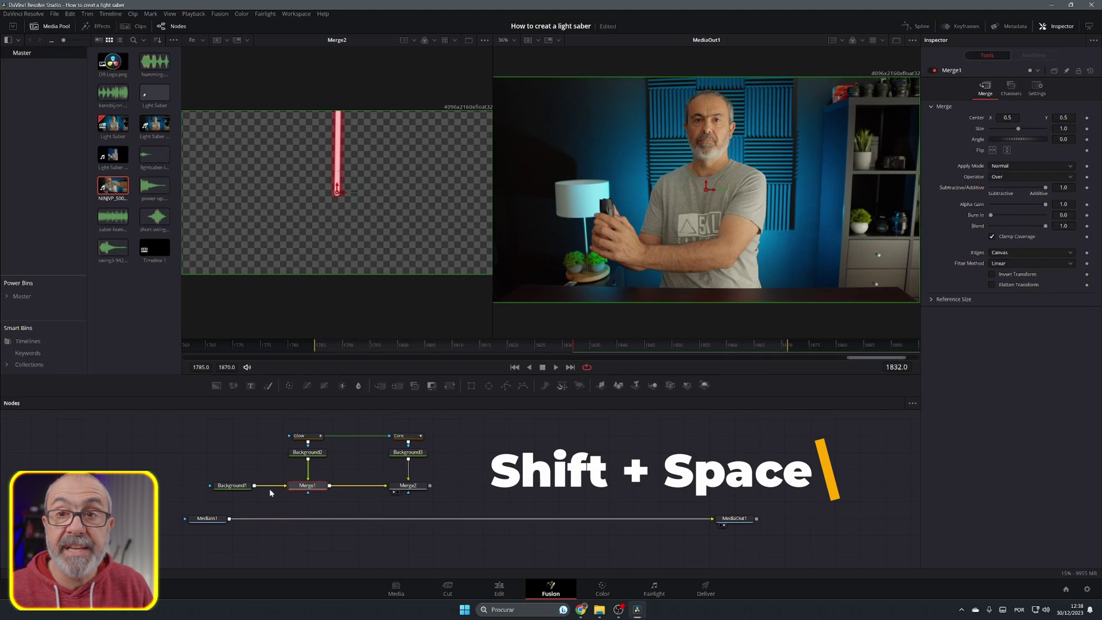
pyautogui.hotkey('shift', 'space')
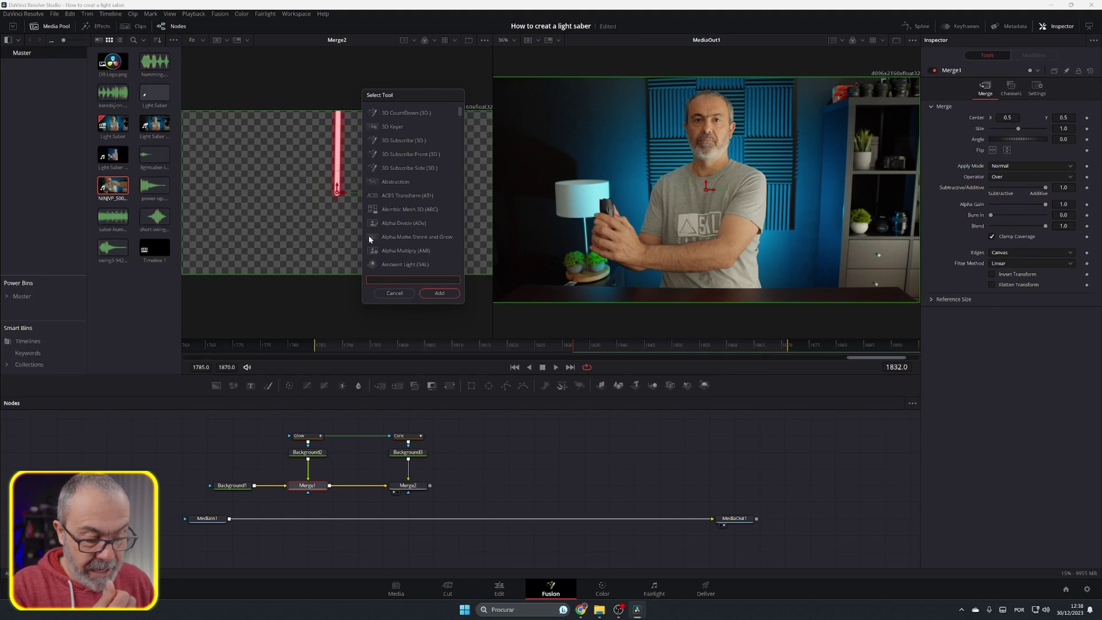
pyautogui.write('glow')
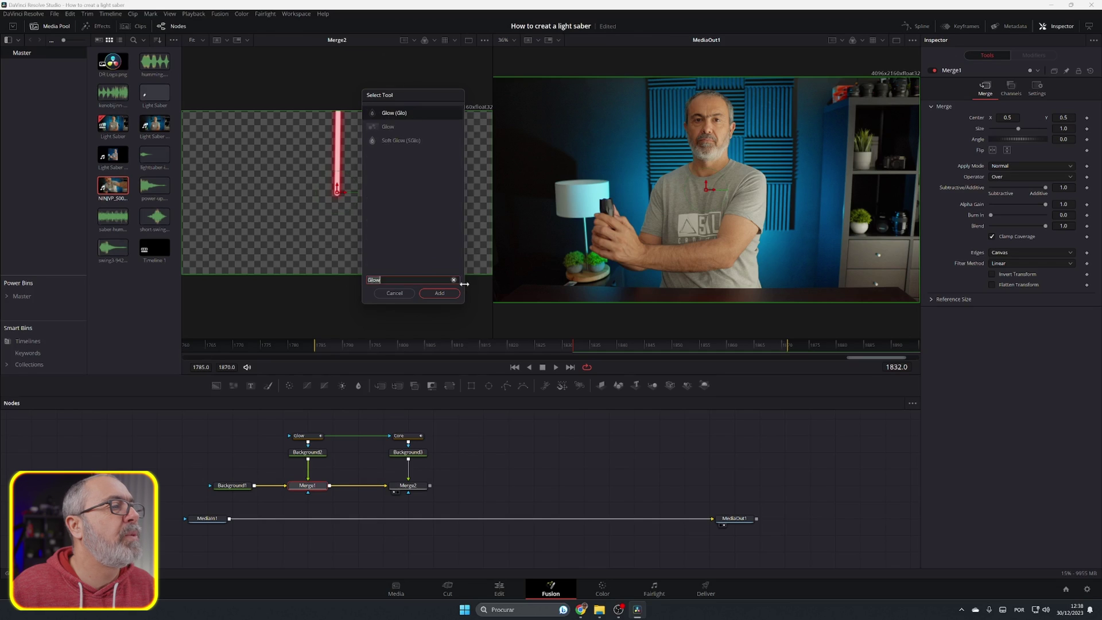
pyautogui.click(441, 293)
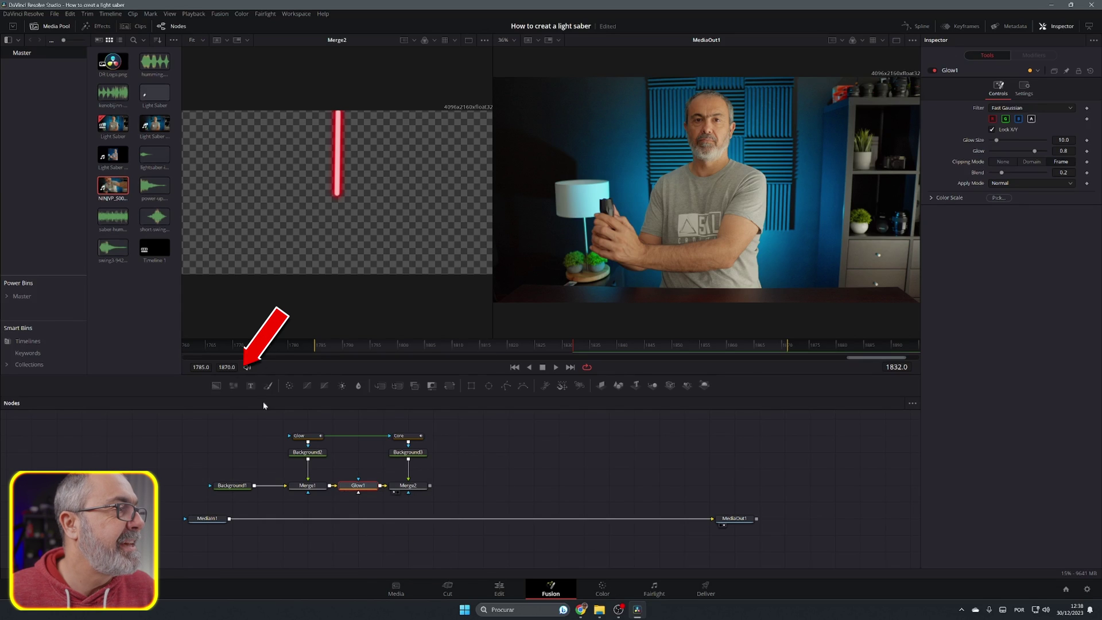
pyautogui.click(233, 386)
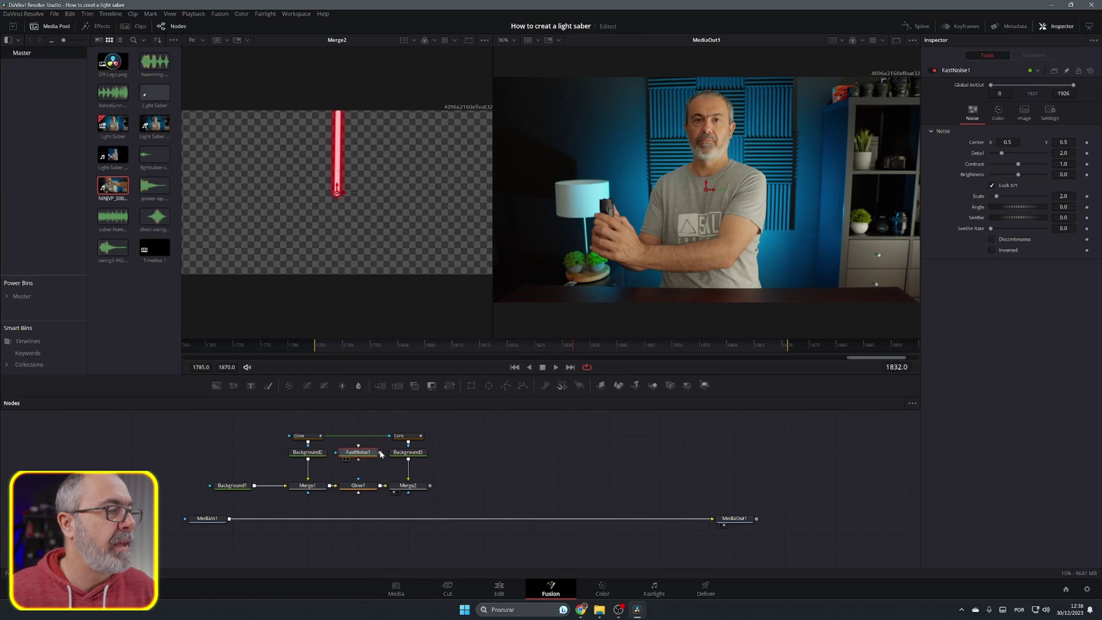
# Step: Connect FastNoise1 to Glow1 and set its Detail to 5.28 and Scale to 20.0
pyautogui.moveTo(381, 454); pyautogui.dragTo(362, 486)
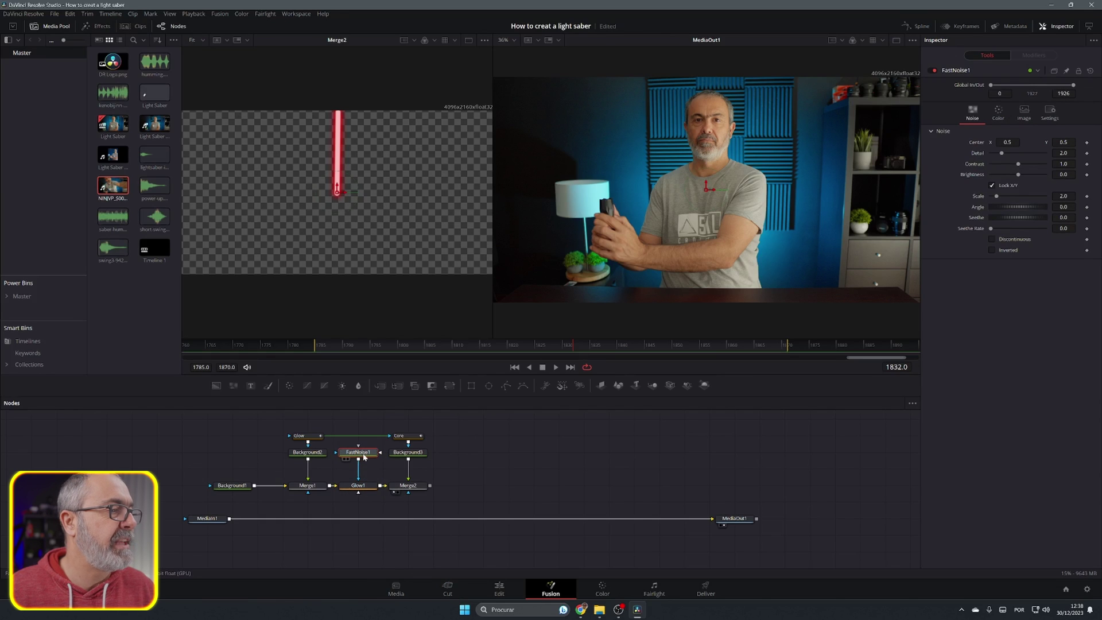
pyautogui.press('1')
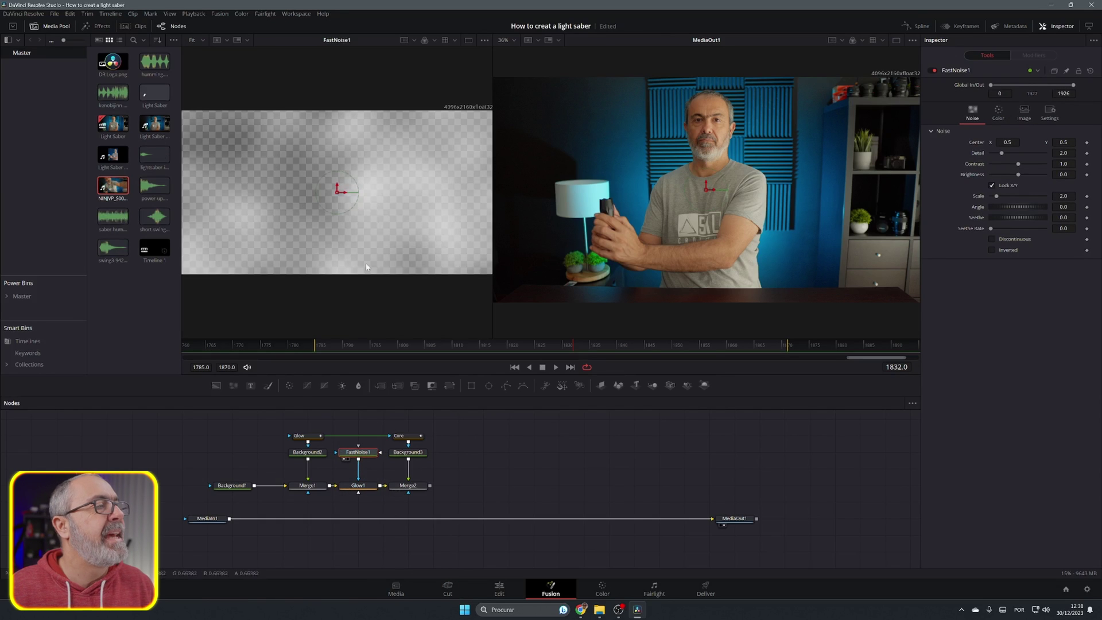
pyautogui.scroll(-1, 424, 139)
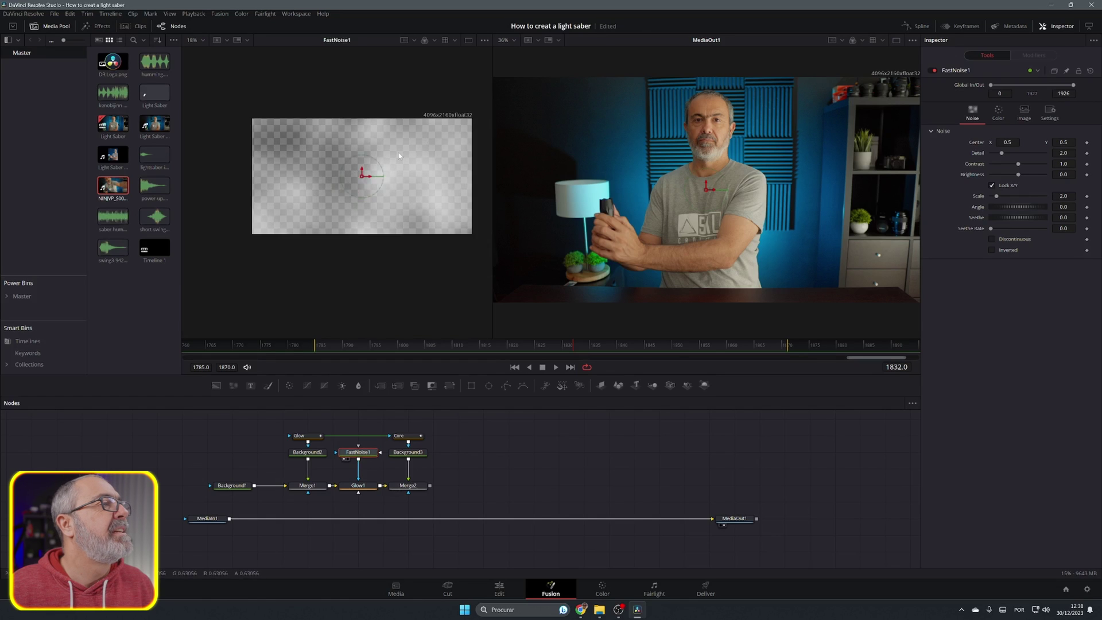
pyautogui.scroll(1, 399, 156)
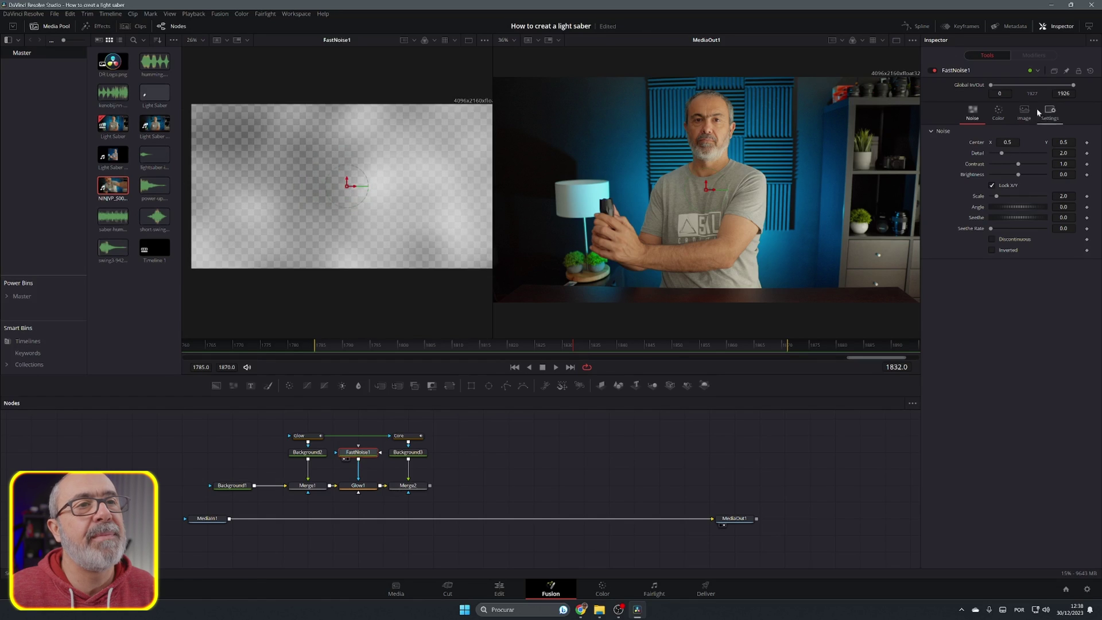
pyautogui.moveTo(1003, 153); pyautogui.dragTo(1025, 164)
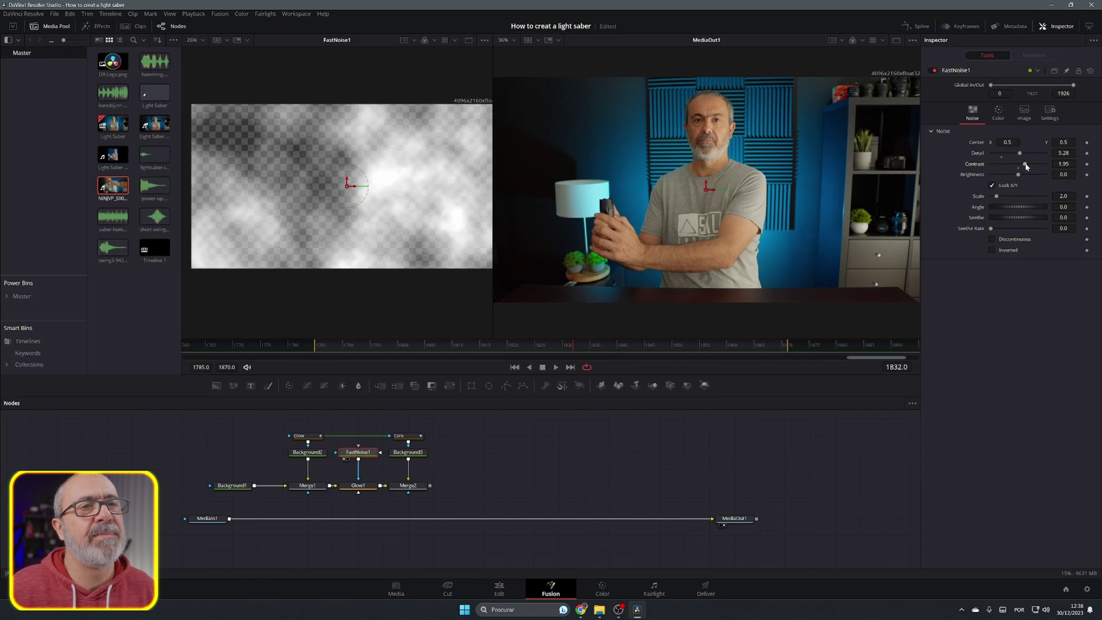
pyautogui.moveTo(997, 198); pyautogui.dragTo(1046, 198)
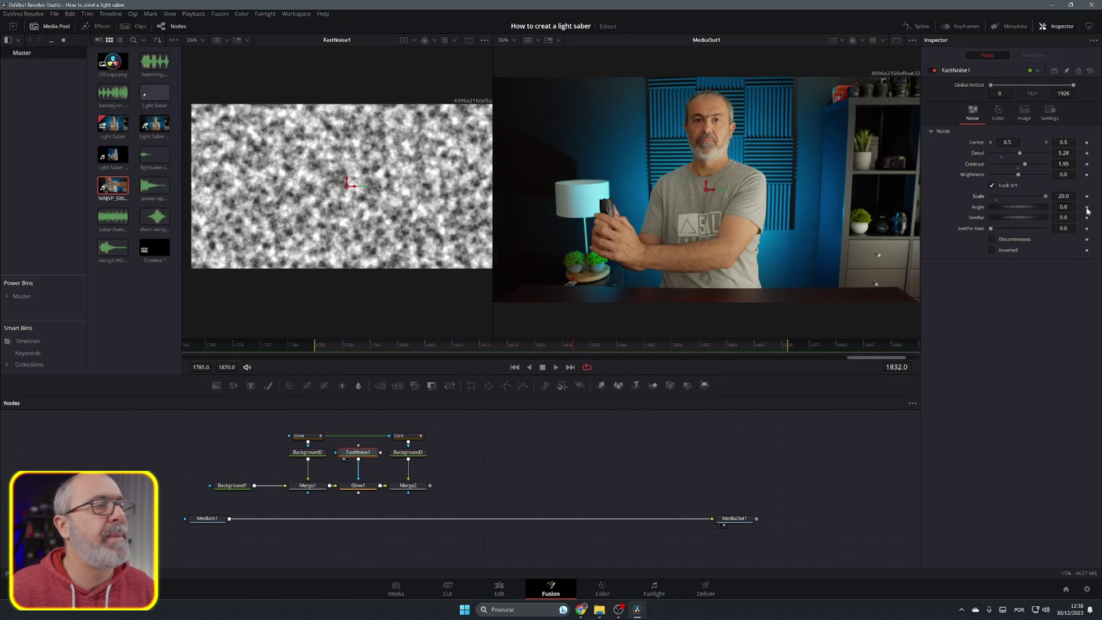
pyautogui.click(373, 487)
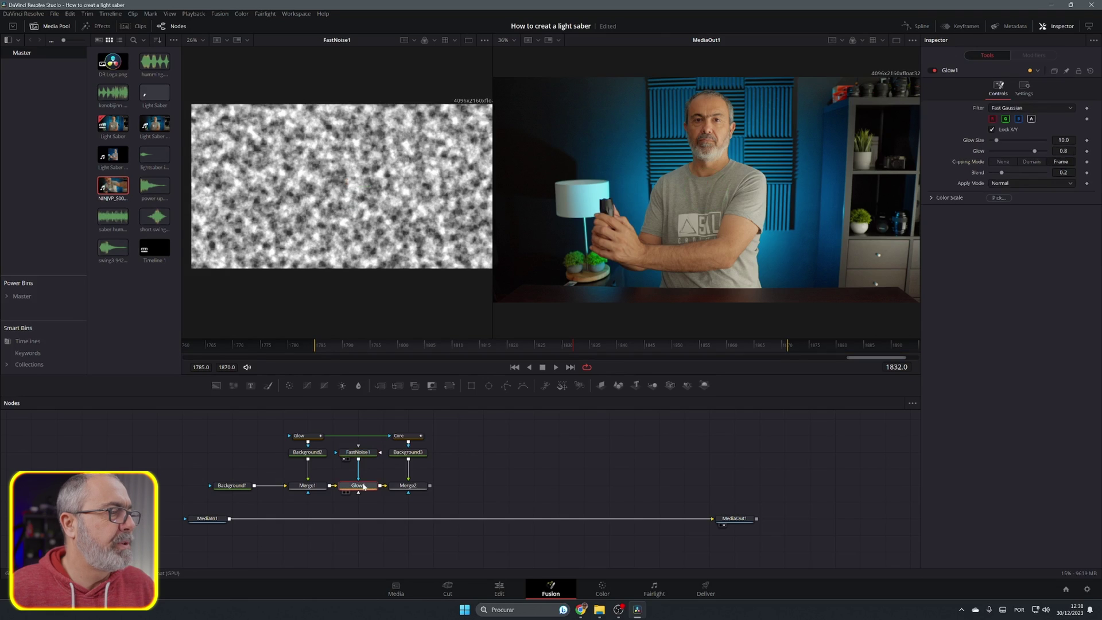
# Step: Preview Merge2 and raise Glow1's Glow Size to 37.0
pyautogui.press('1')
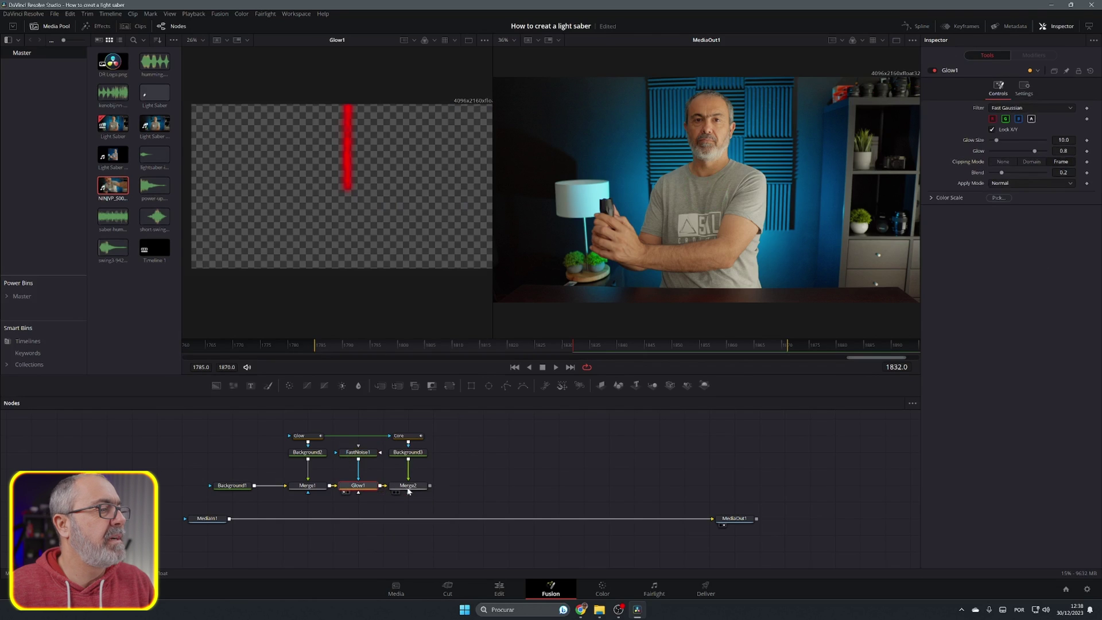
pyautogui.click(408, 486)
pyautogui.press('1')
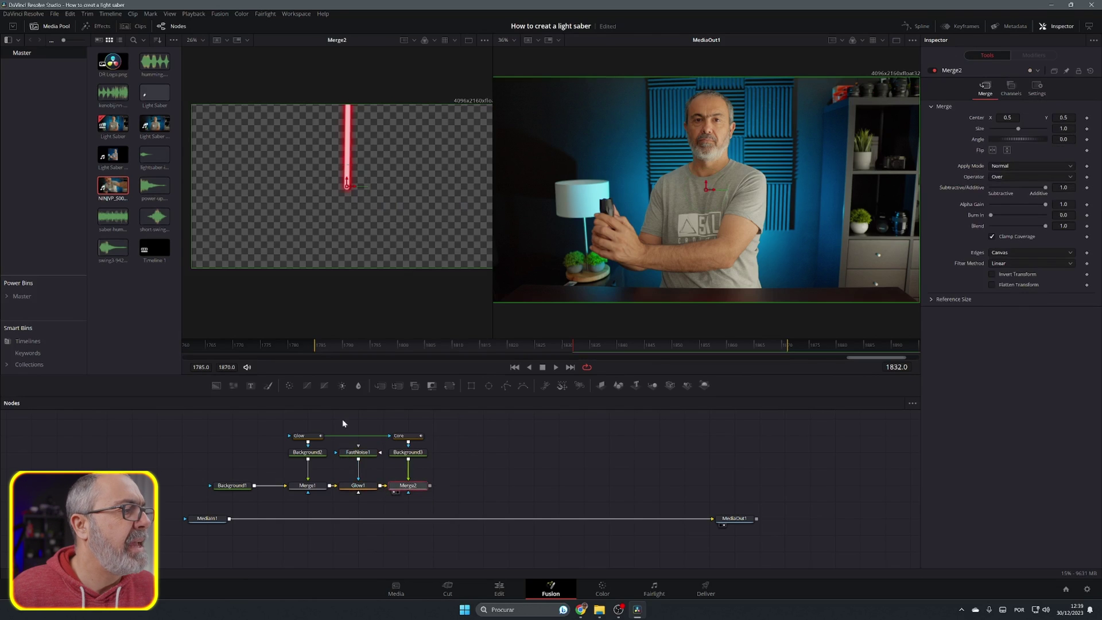
pyautogui.click(358, 486)
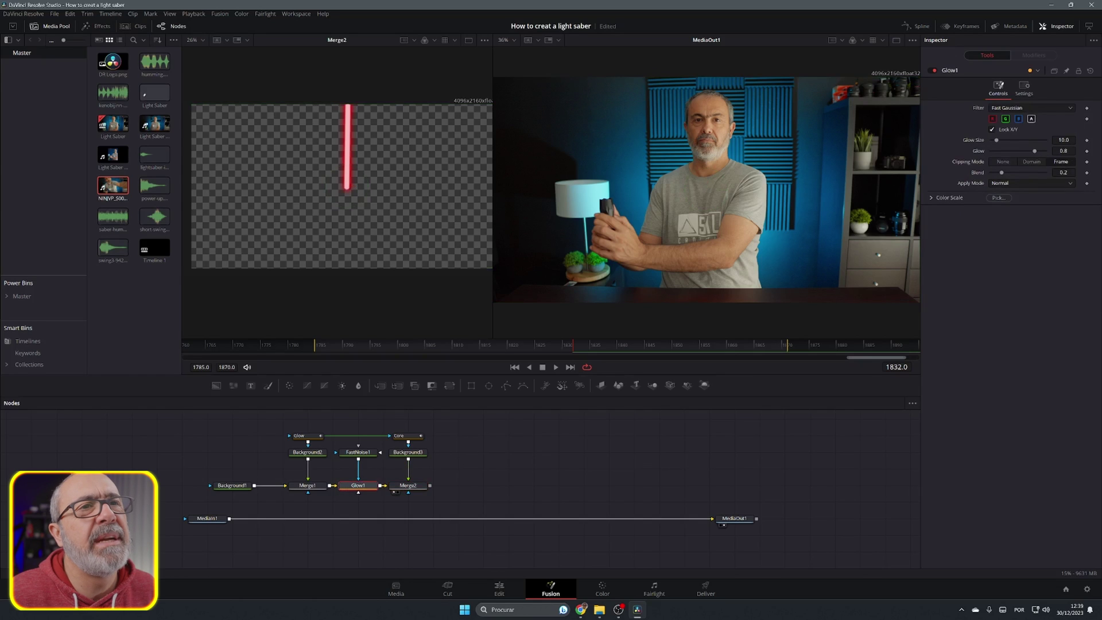
pyautogui.moveTo(996, 140); pyautogui.dragTo(1041, 154)
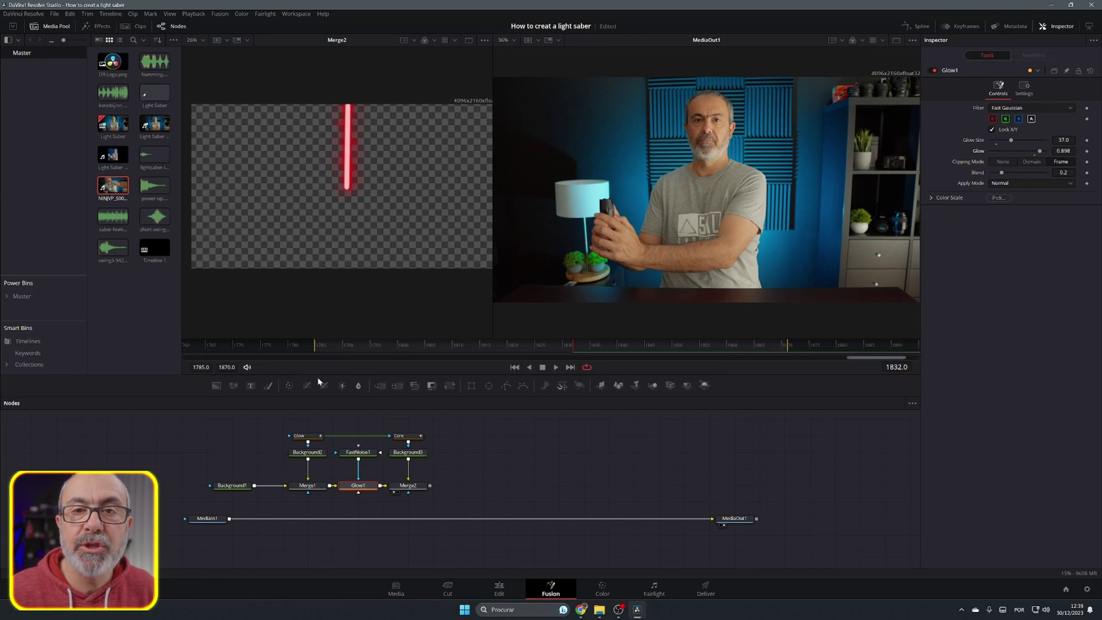
pyautogui.click(370, 453)
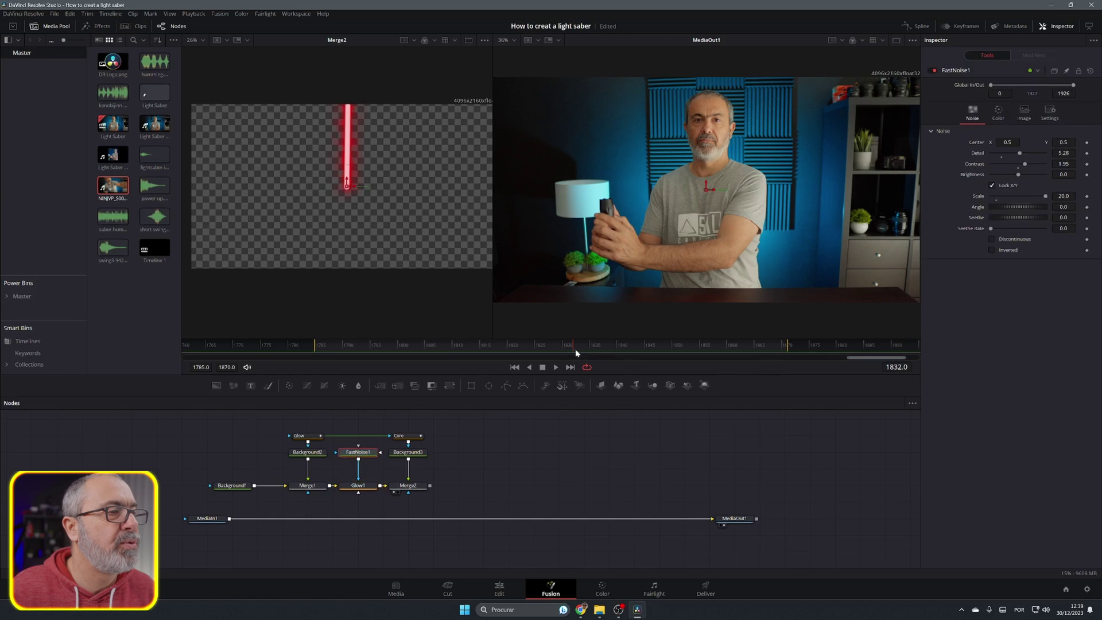
# Step: At frame 1785, give FastNoise1 a Seethe Rate and drive it with Anim Curves
pyautogui.moveTo(577, 352); pyautogui.dragTo(319, 360)
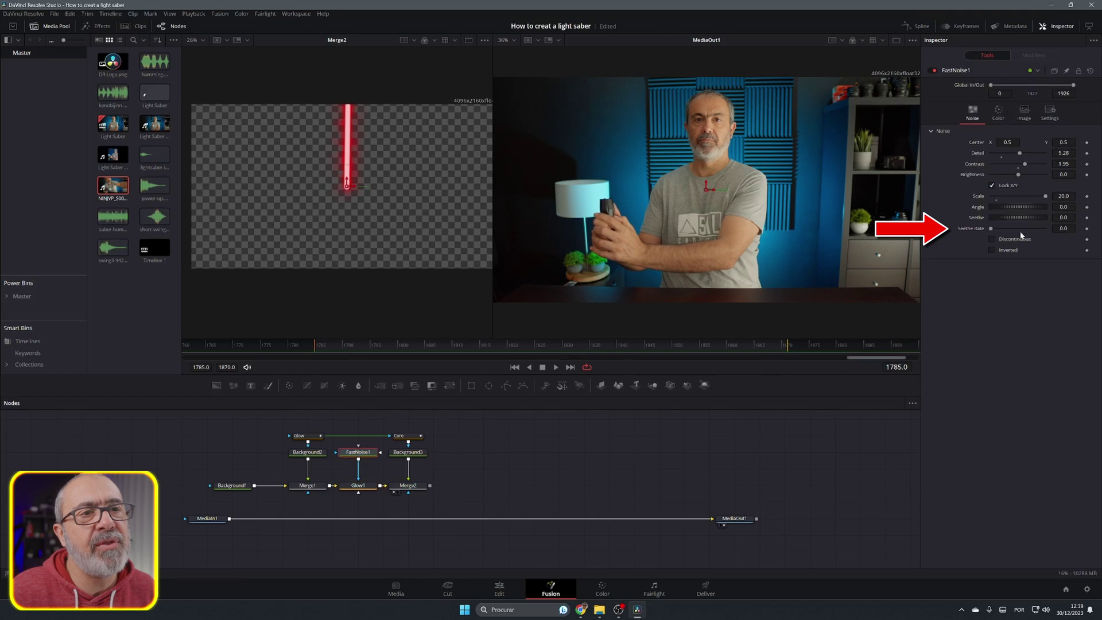
pyautogui.moveTo(991, 228)
pyautogui.mouseDown()
pyautogui.moveTo(1033, 231)
pyautogui.moveTo(989, 238)
pyautogui.mouseUp()
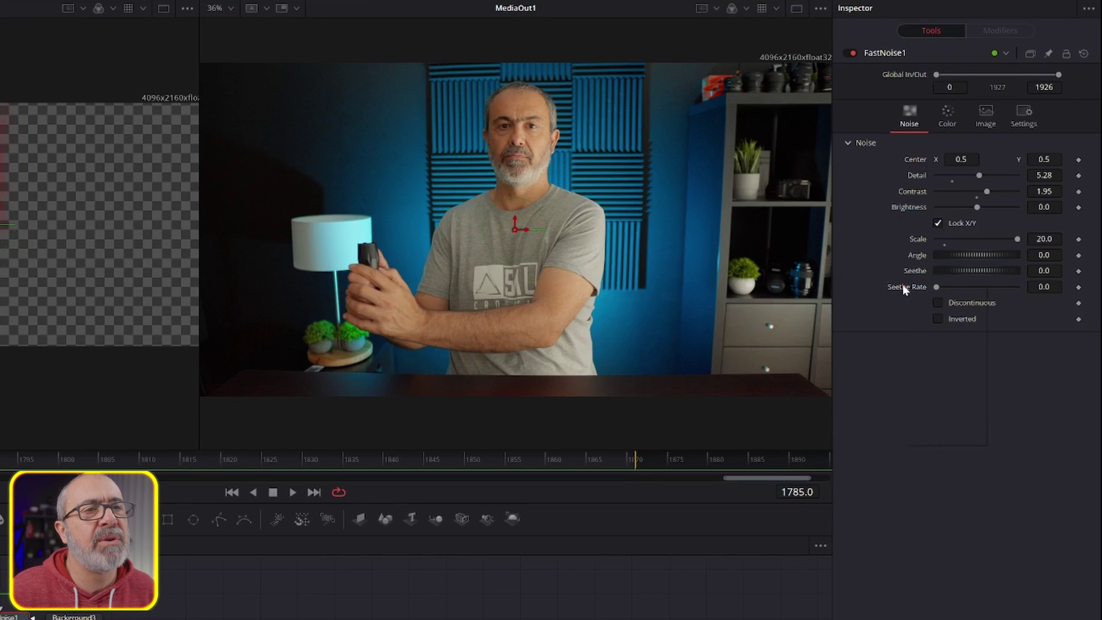
pyautogui.rightClick(904, 288)
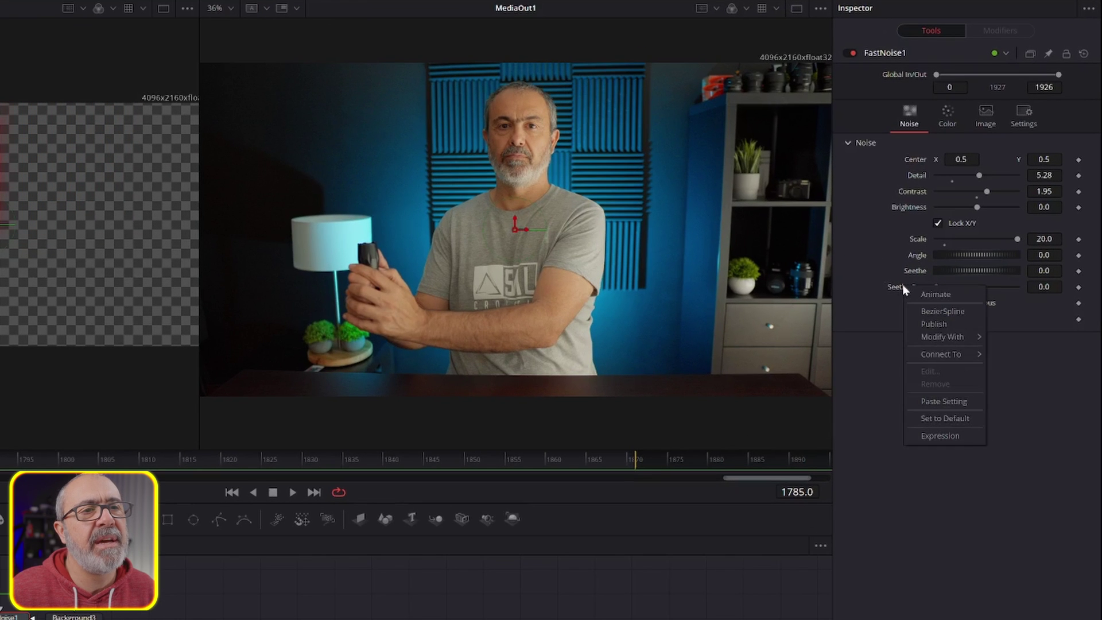
pyautogui.moveTo(959, 339)
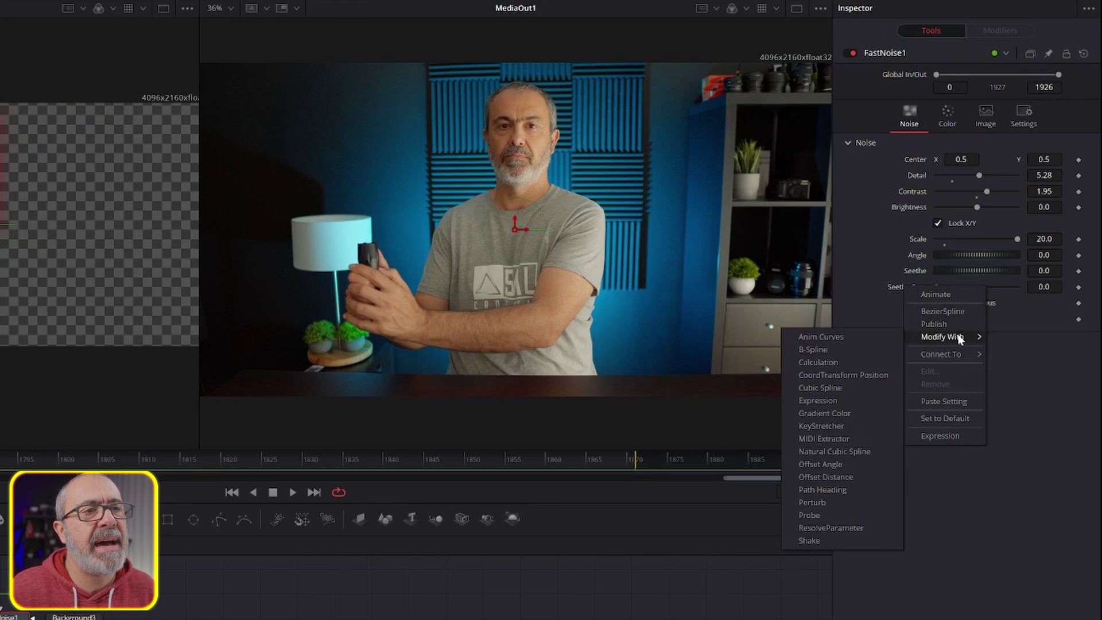
pyautogui.click(816, 333)
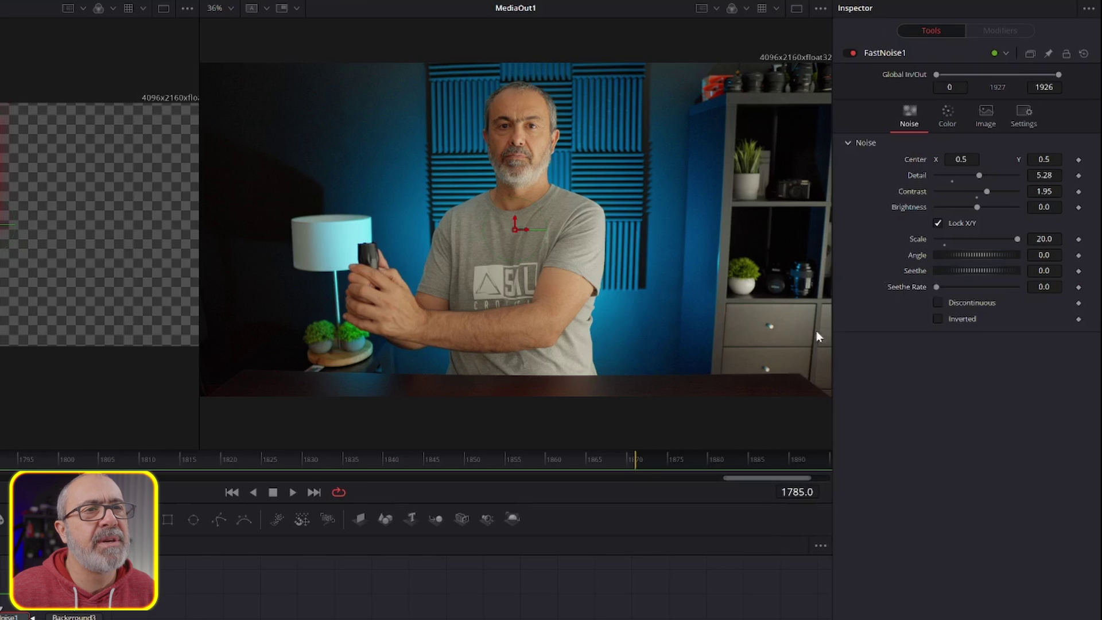
# Step: Switch the Anim Curves modifier to a Custom curve and ease both end points
pyautogui.click(998, 27)
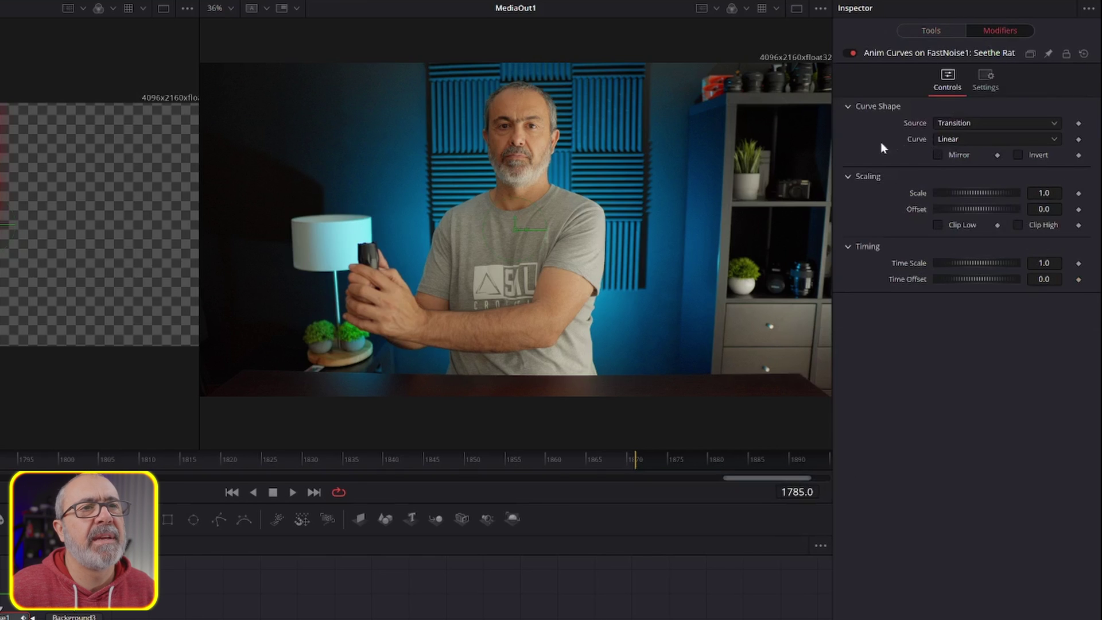
pyautogui.click(966, 139)
pyautogui.click(964, 184)
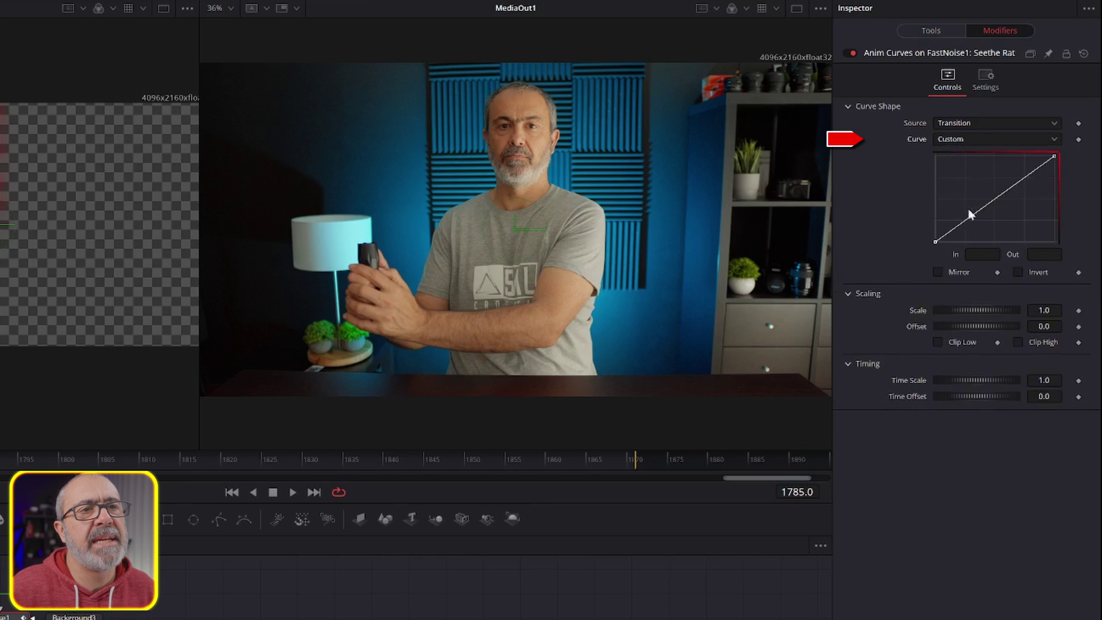
pyautogui.click(935, 242)
pyautogui.moveTo(974, 220); pyautogui.dragTo(978, 227)
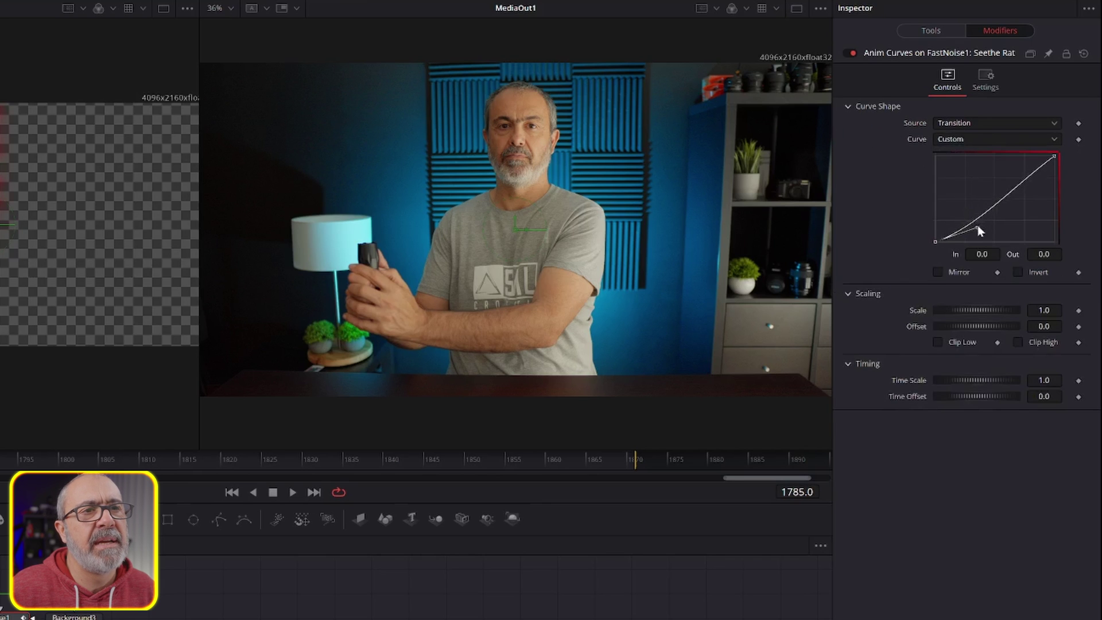
pyautogui.click(1052, 153)
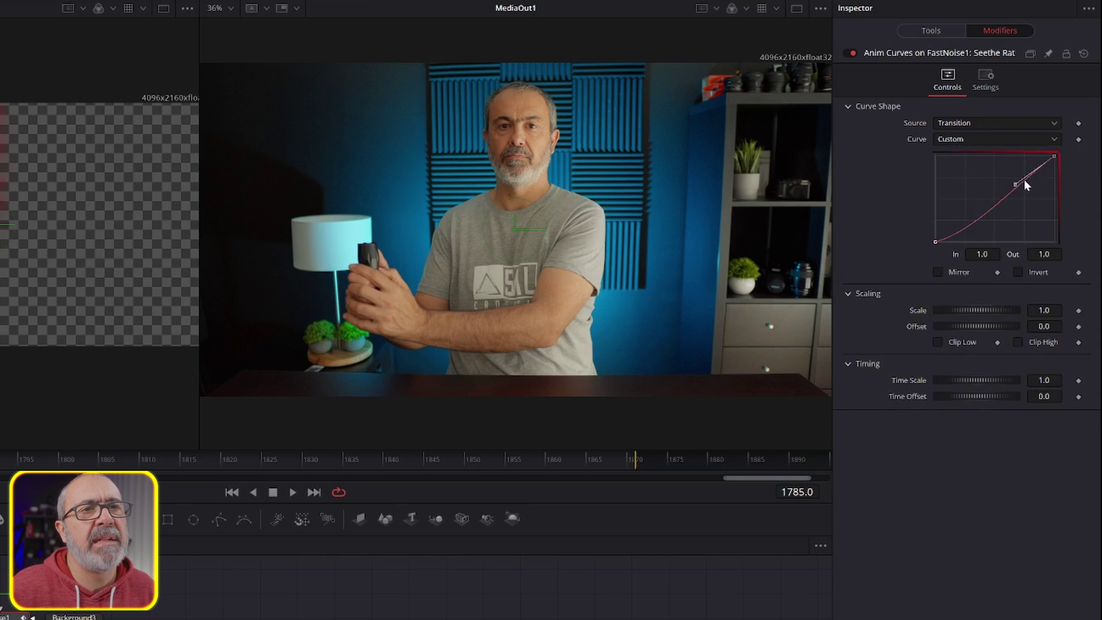
pyautogui.moveTo(1020, 182); pyautogui.dragTo(1017, 172)
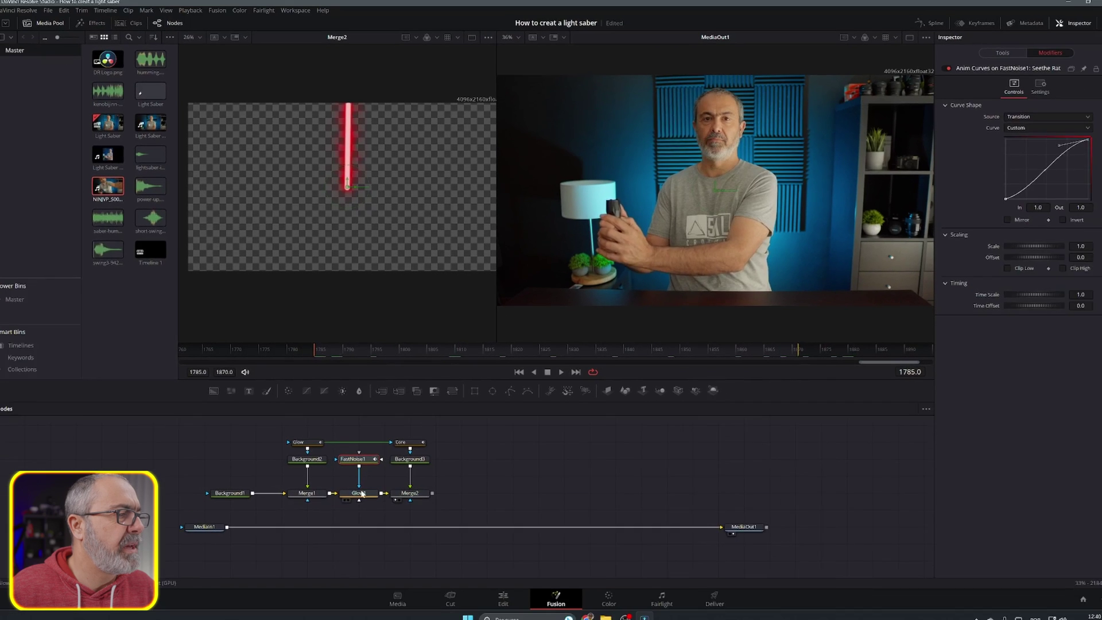
# Step: Raise Glow1's Glow Size to 43.3 and scrub to preview the blade over later frames
pyautogui.click(366, 486)
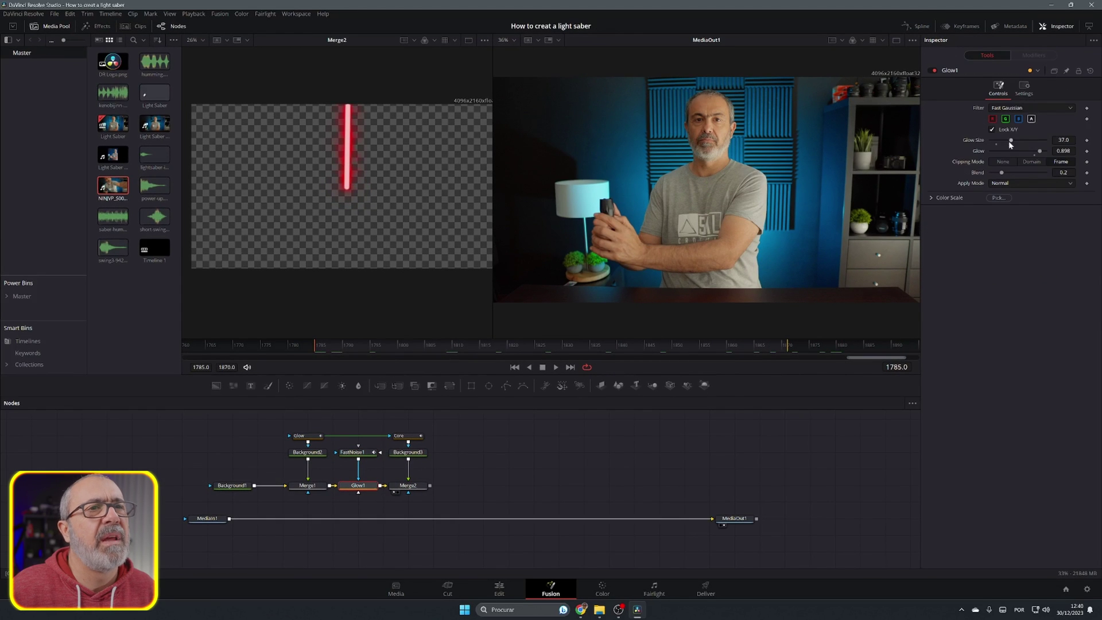
pyautogui.moveTo(1009, 140); pyautogui.dragTo(997, 174)
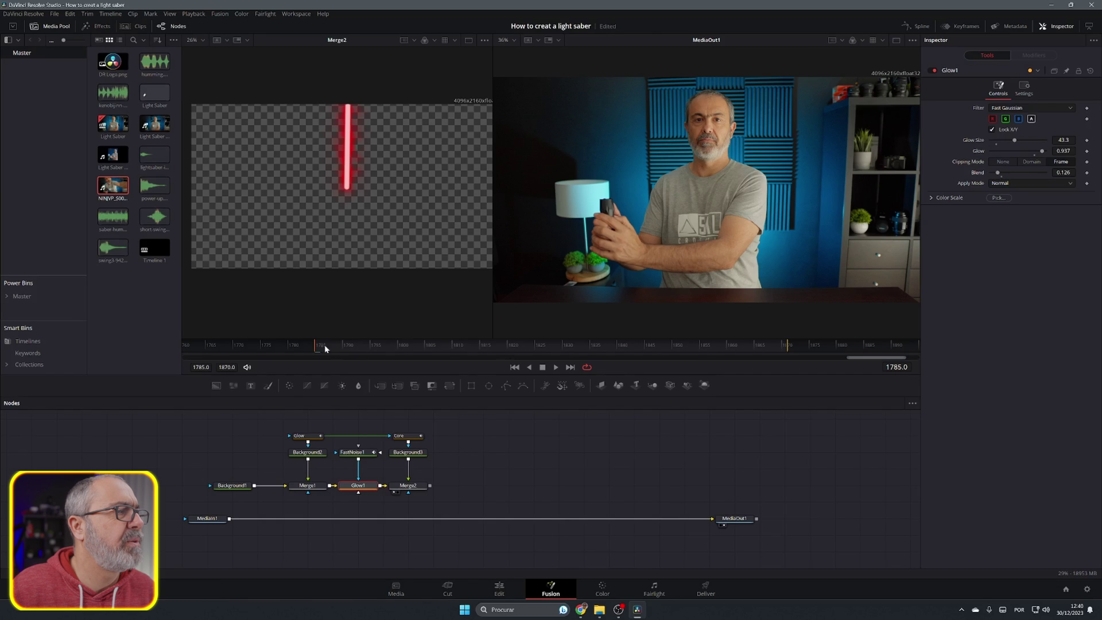
pyautogui.moveTo(380, 348); pyautogui.dragTo(325, 346)
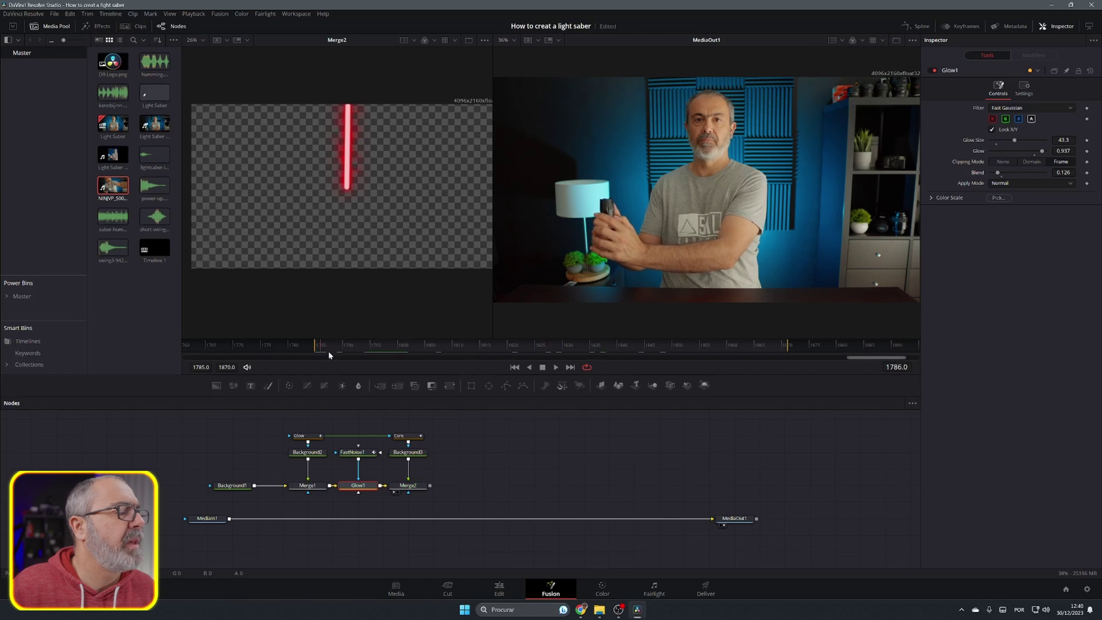
# Step: Lower FastNoise1's Contrast to 1.19 and scrub to preview the animated noise
pyautogui.click(357, 452)
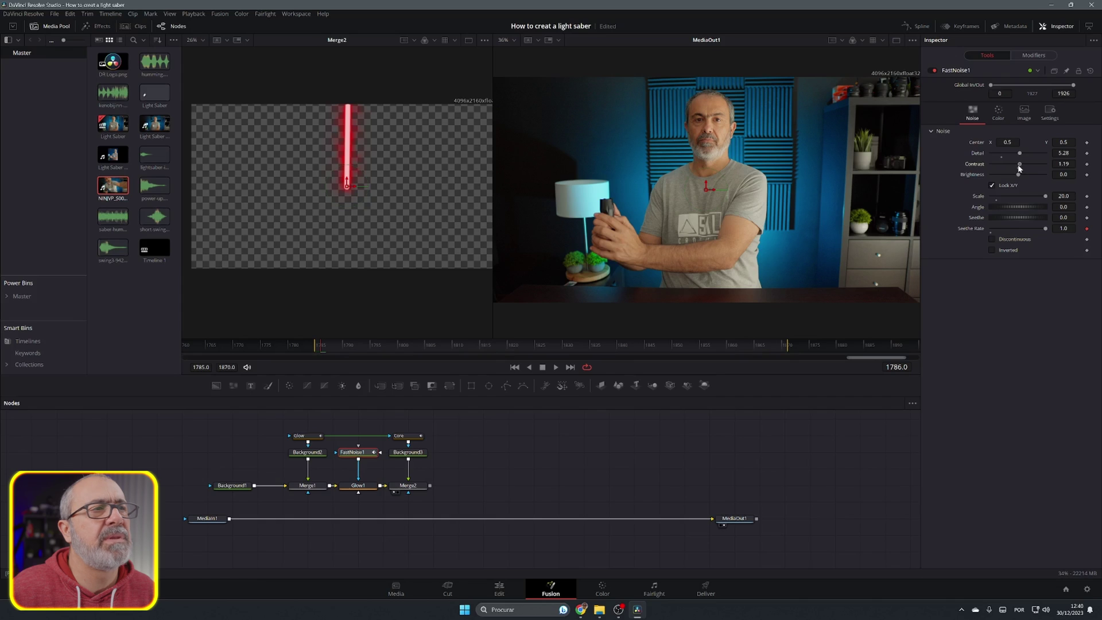
pyautogui.moveTo(1023, 166); pyautogui.dragTo(1019, 164)
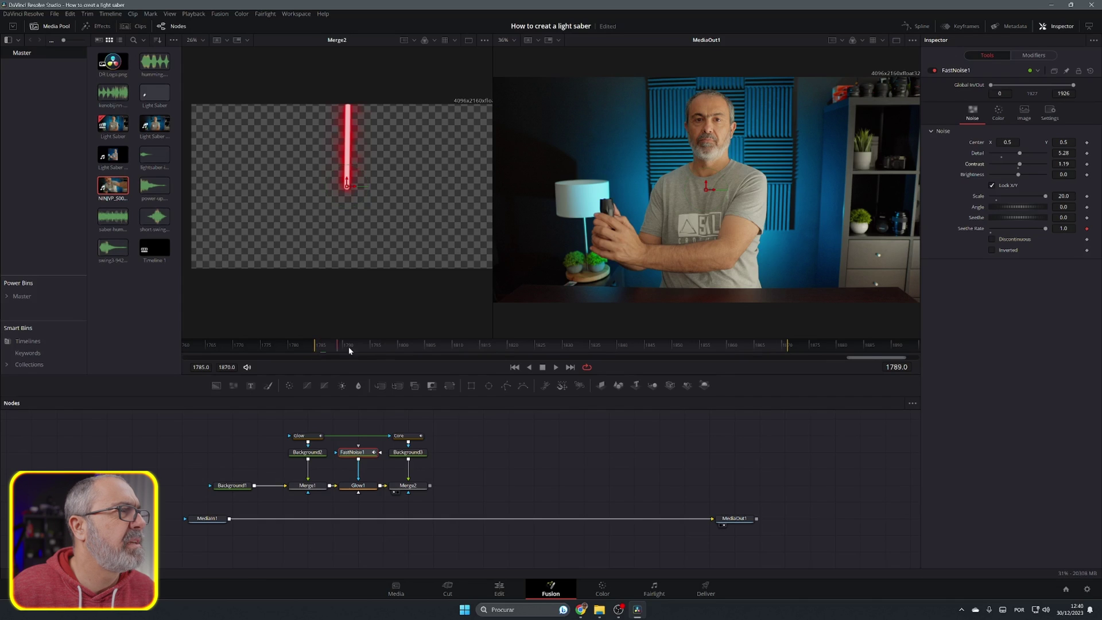
pyautogui.moveTo(349, 351); pyautogui.dragTo(316, 353)
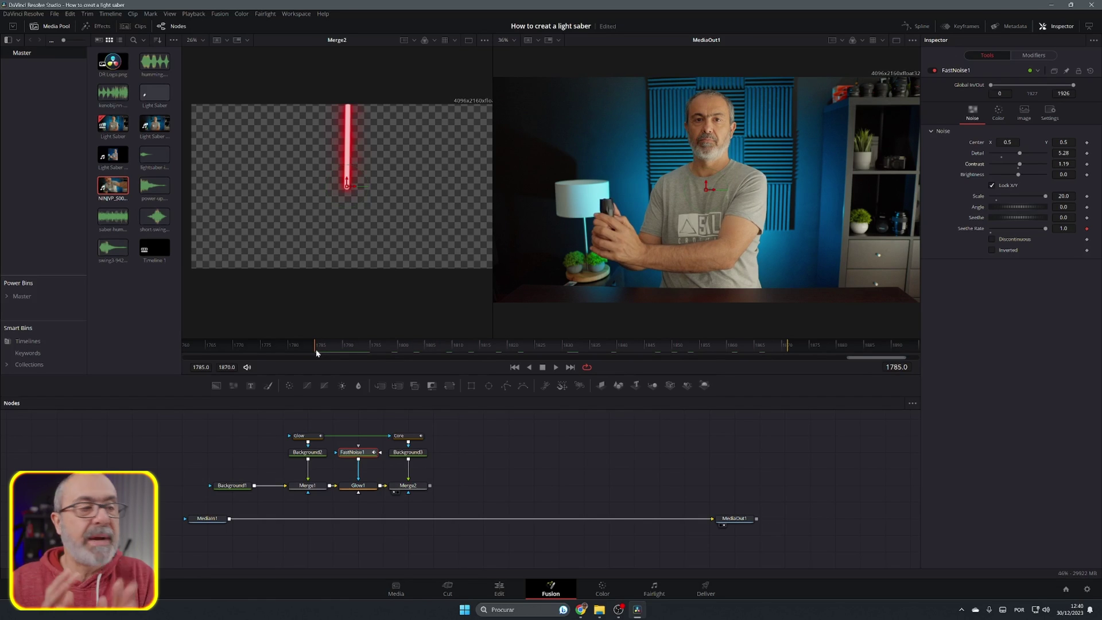
pyautogui.click(416, 486)
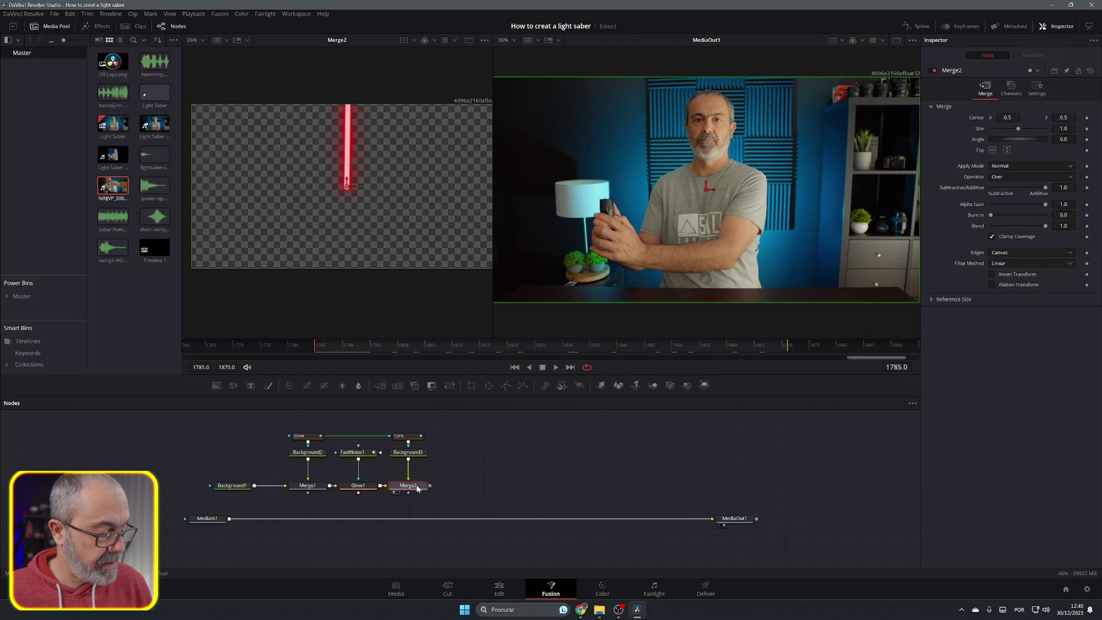
pyautogui.click(449, 385)
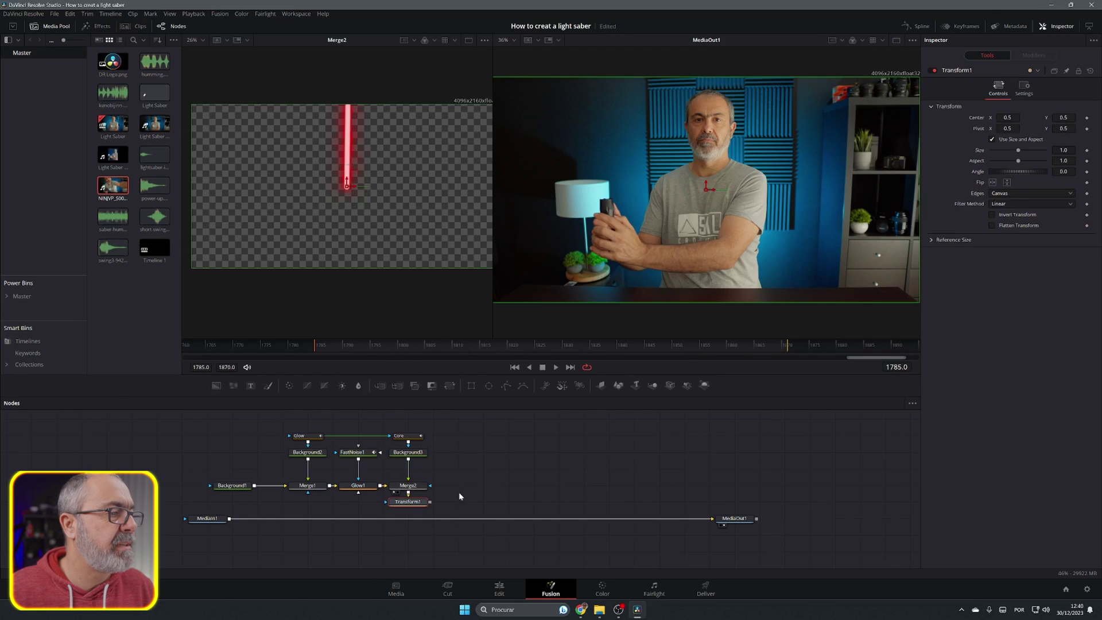
pyautogui.moveTo(405, 502); pyautogui.dragTo(523, 485)
pyautogui.click(562, 443)
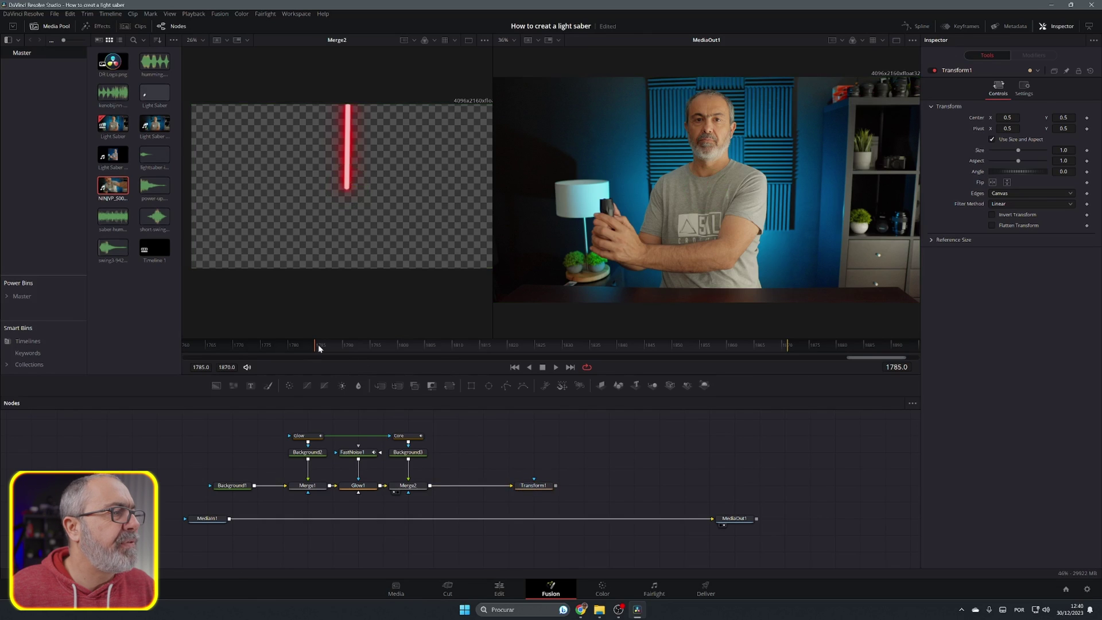
pyautogui.moveTo(318, 344); pyautogui.dragTo(649, 345)
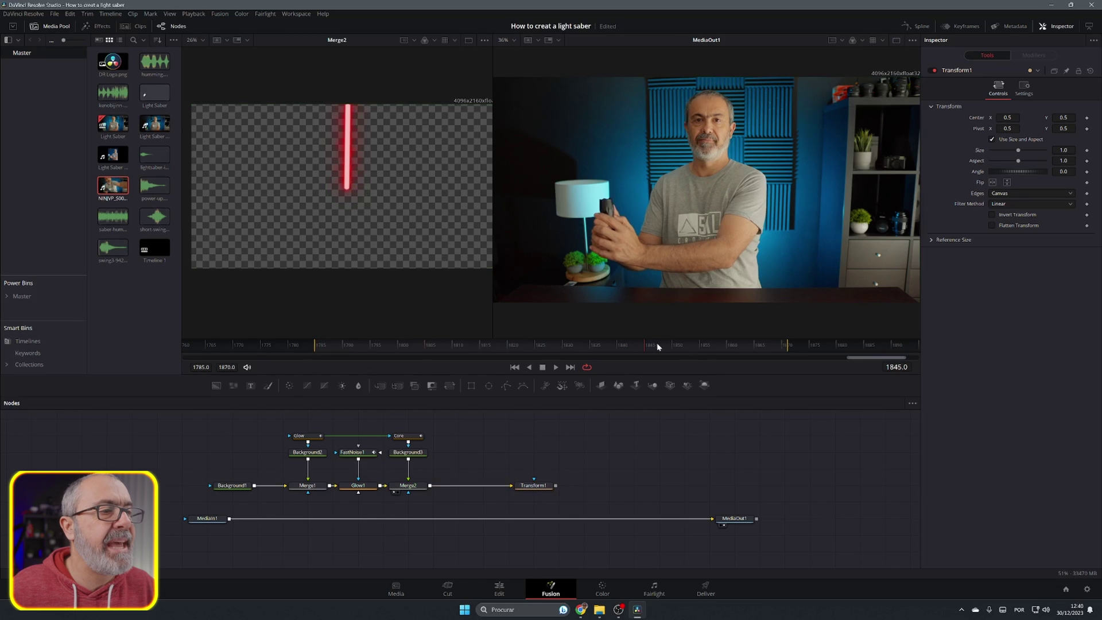
pyautogui.moveTo(644, 347); pyautogui.dragTo(304, 356)
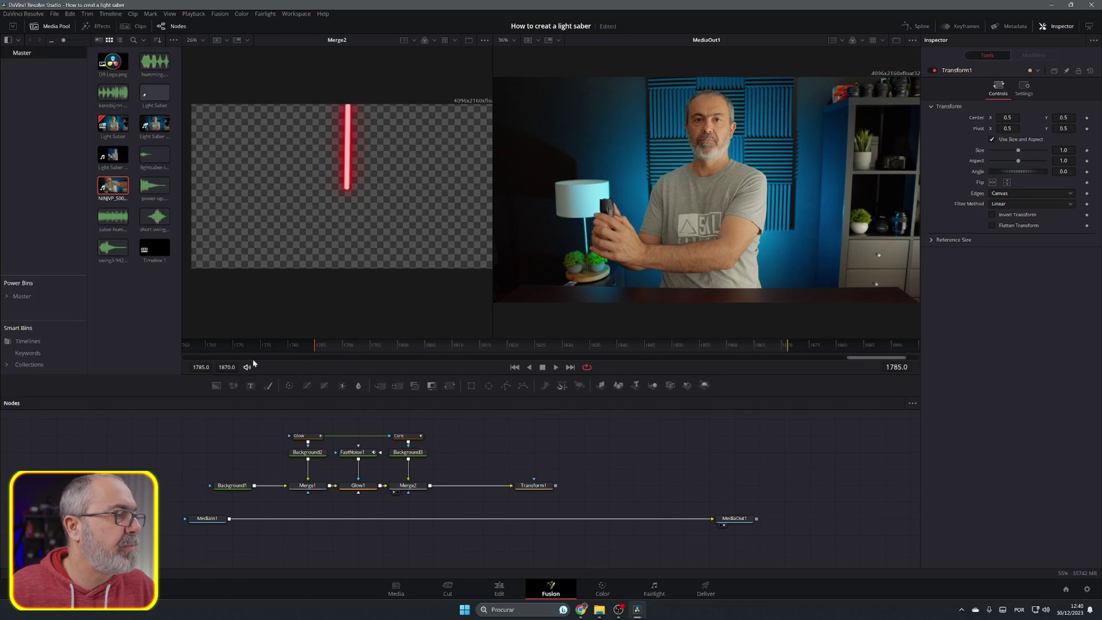
# Step: Add a Tracker node after MediaIn1 and set its operation to Match Move
pyautogui.click(208, 518)
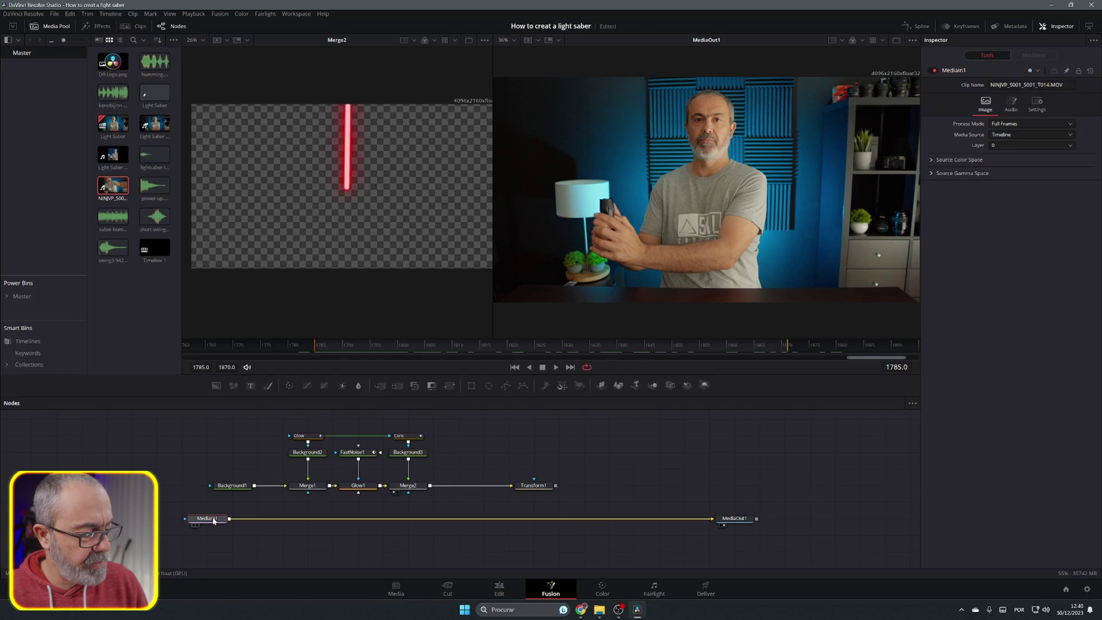
pyautogui.hotkey('shift', 'space')
pyautogui.write('tr')
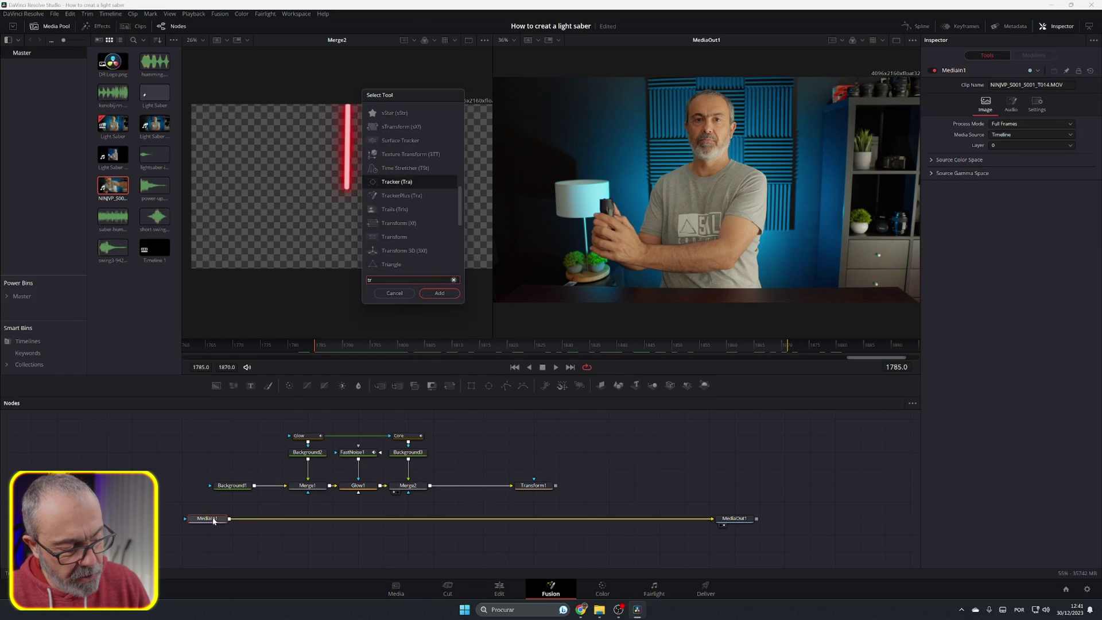
pyautogui.write('acker')
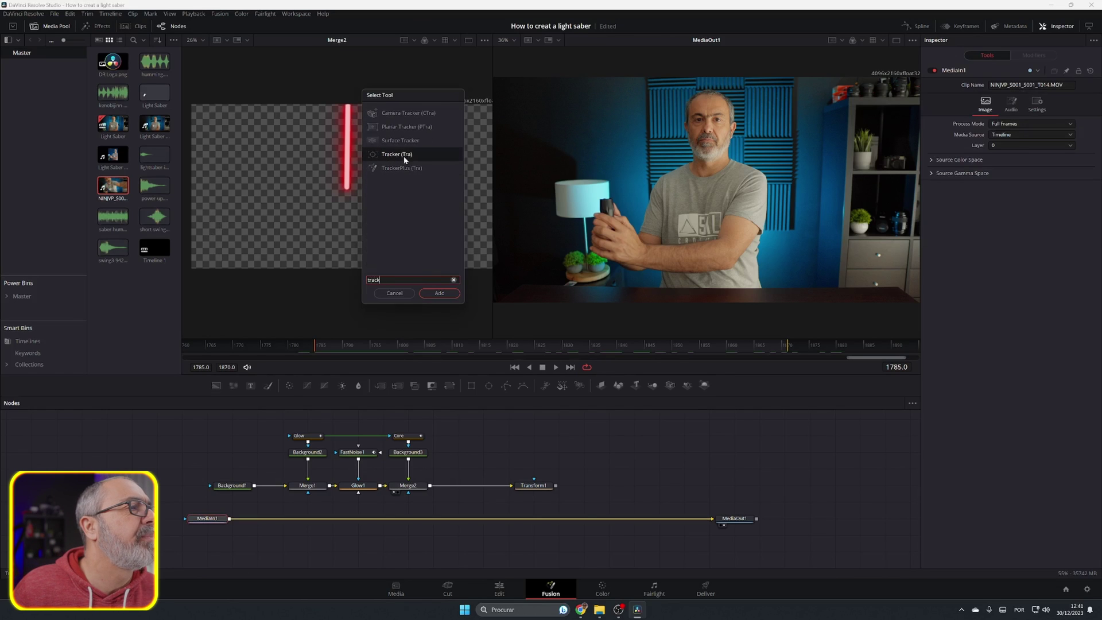
pyautogui.click(455, 297)
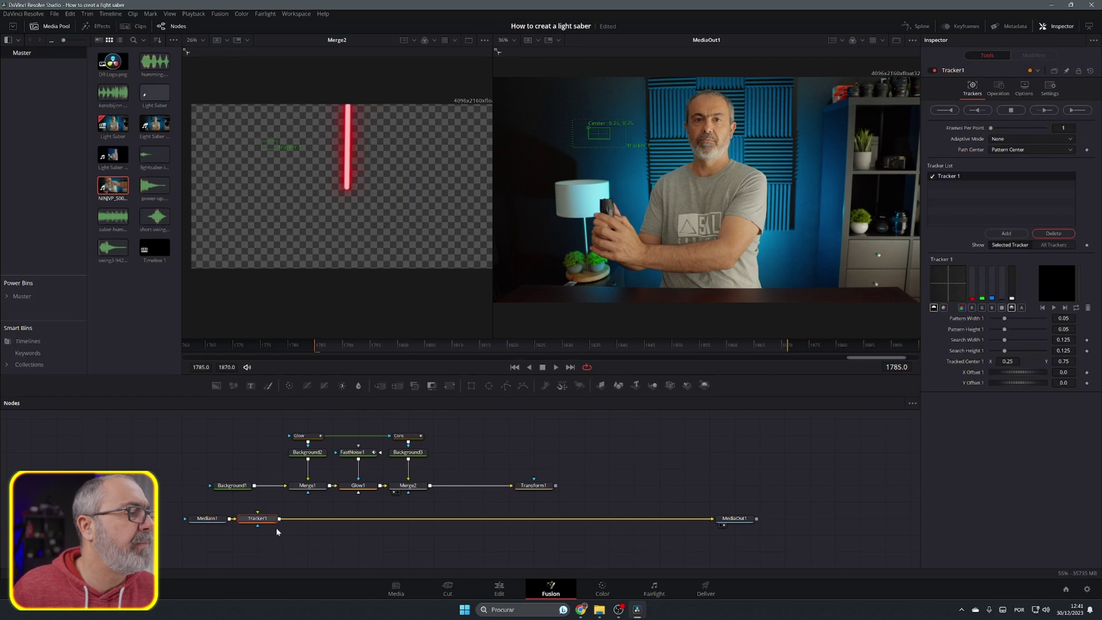
pyautogui.moveTo(277, 531); pyautogui.dragTo(610, 521)
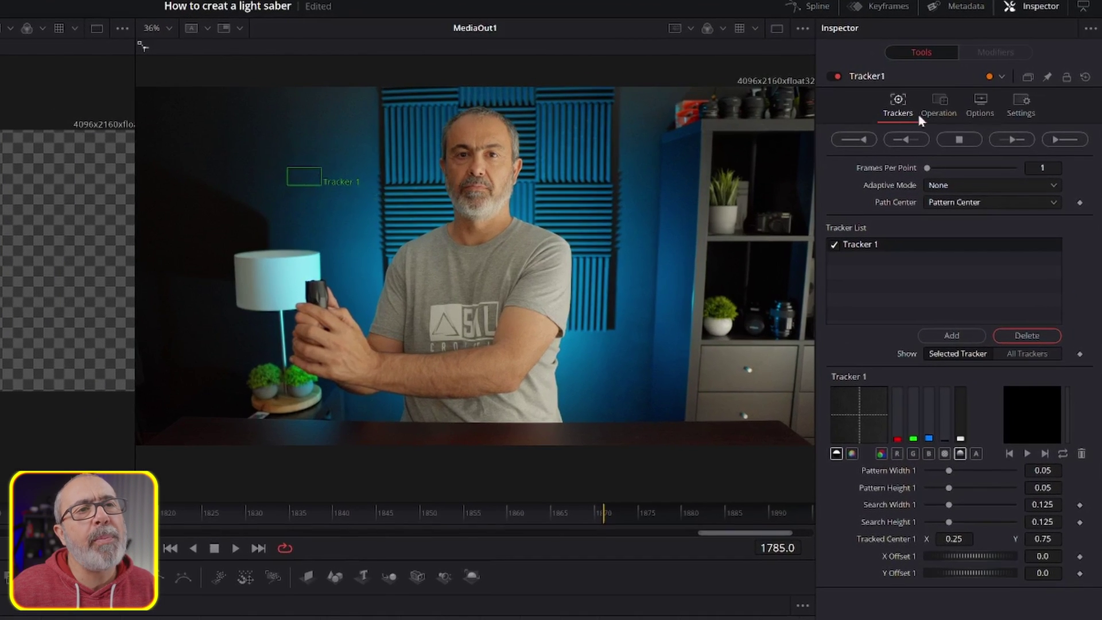
pyautogui.click(936, 107)
pyautogui.click(940, 138)
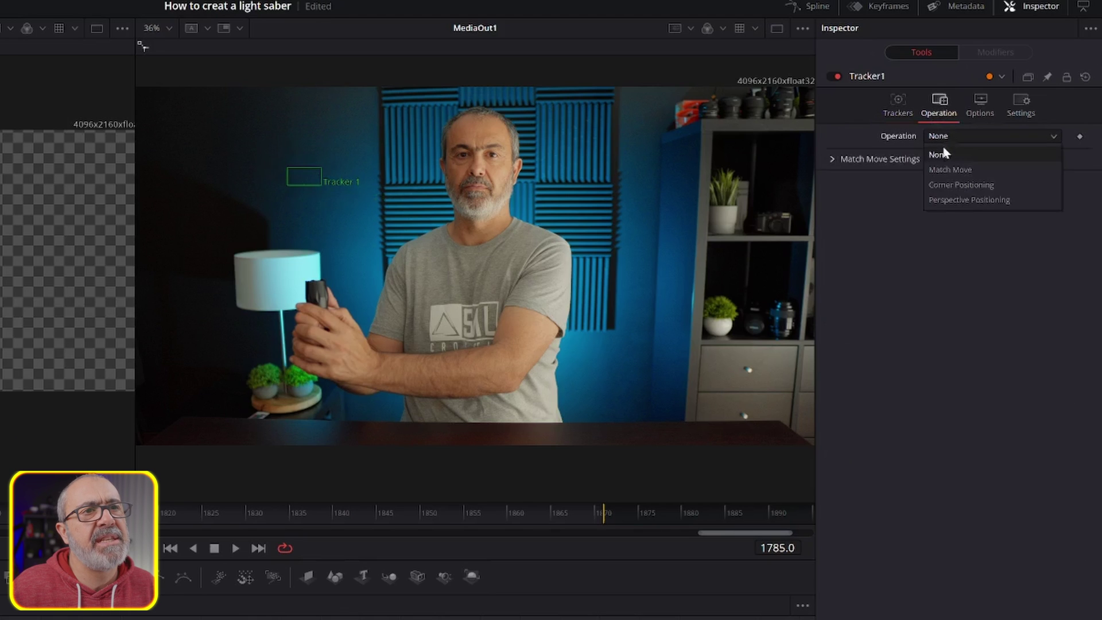
pyautogui.click(948, 171)
pyautogui.click(903, 97)
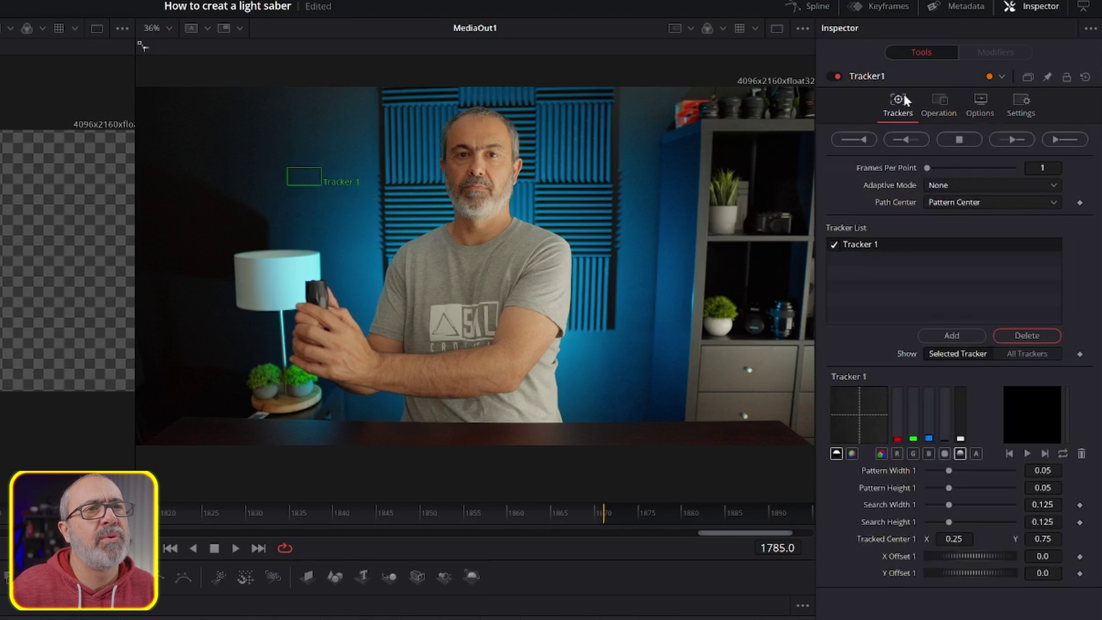
# Step: Place Tracker 1 on the saber hilt, fit its pattern box, and track forward
pyautogui.moveTo(324, 195)
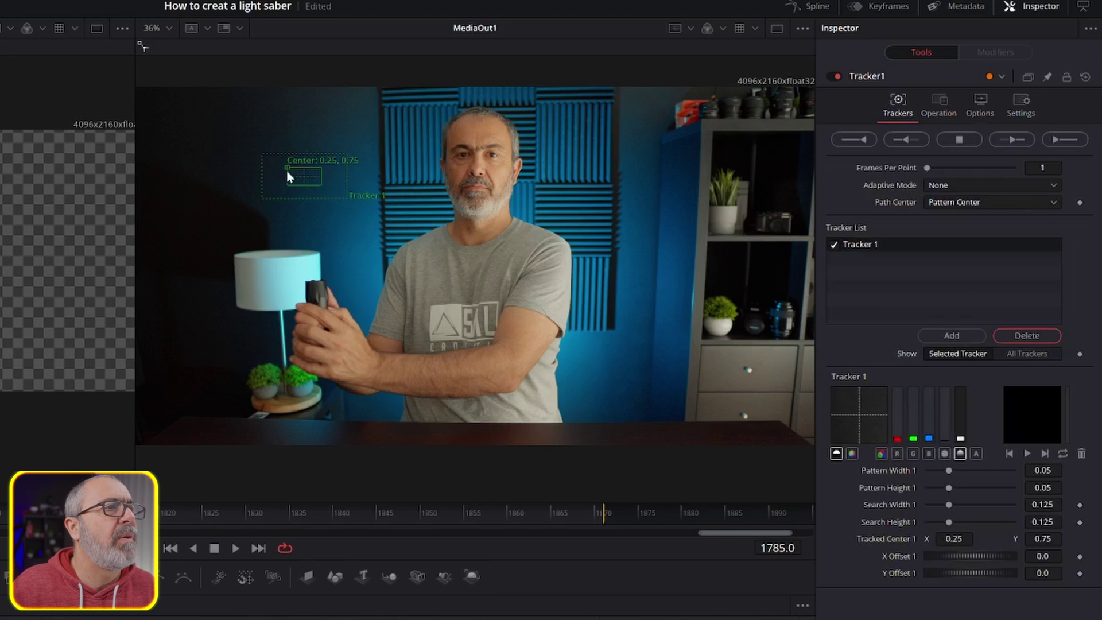
pyautogui.moveTo(287, 171); pyautogui.dragTo(296, 271)
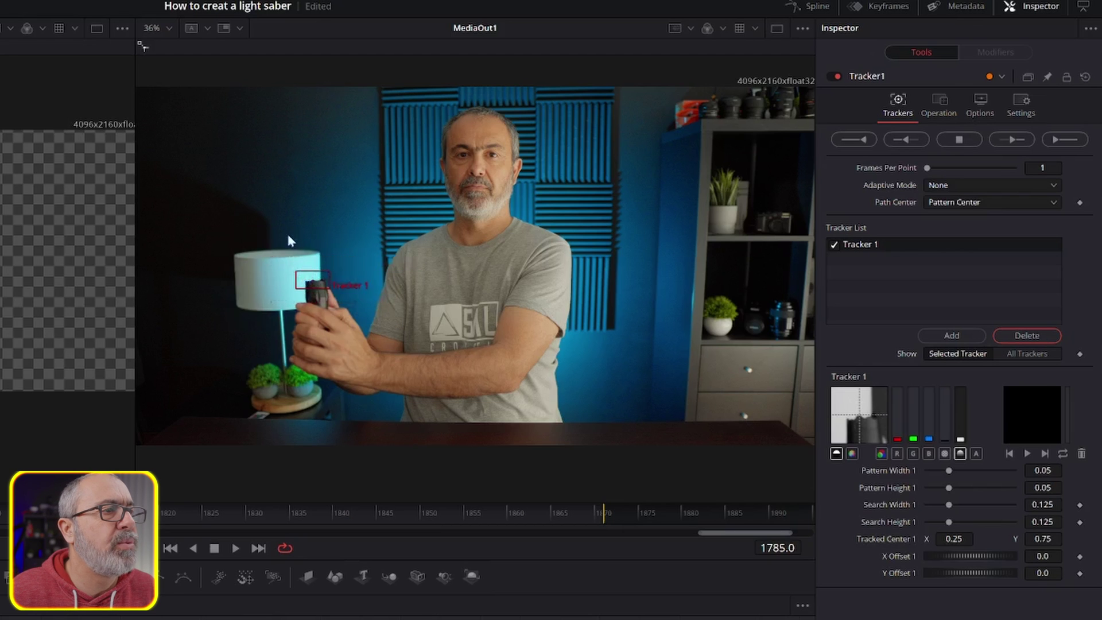
pyautogui.moveTo(296, 281); pyautogui.dragTo(310, 305)
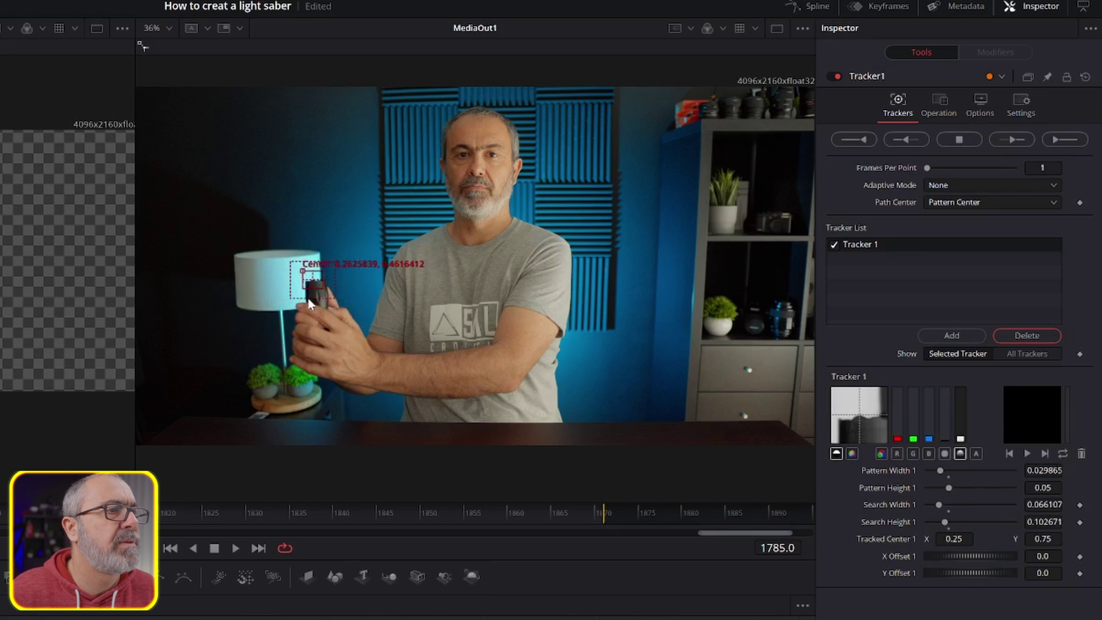
pyautogui.click(1065, 138)
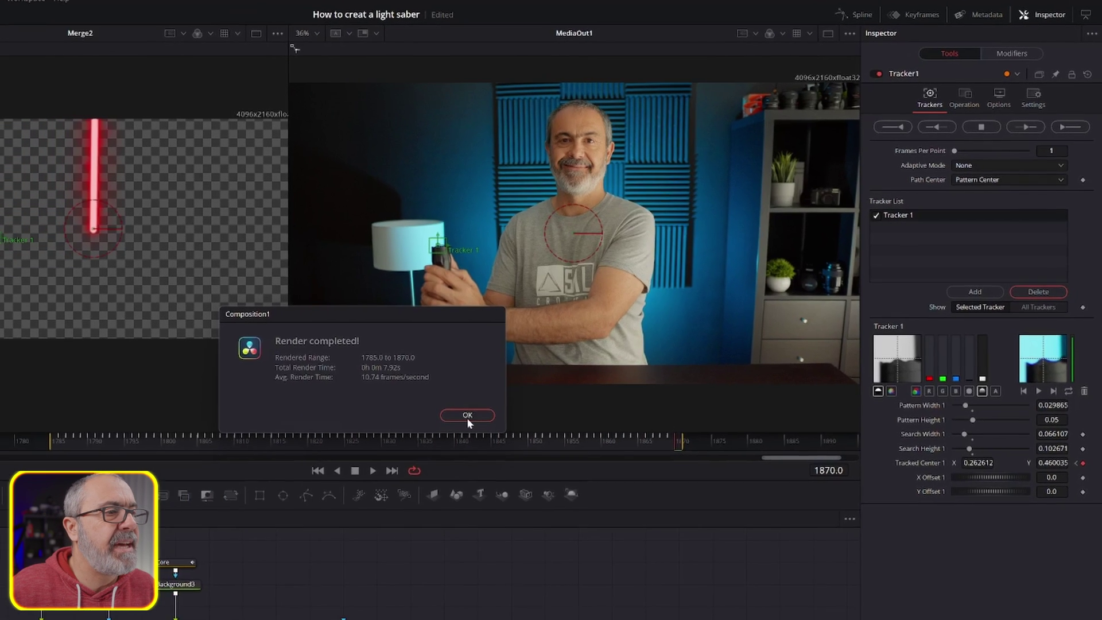
# Step: Feed Transform1 into Tracker1's foreground, centre the blade on the hilt, and angle it 4.4°
pyautogui.click(467, 415)
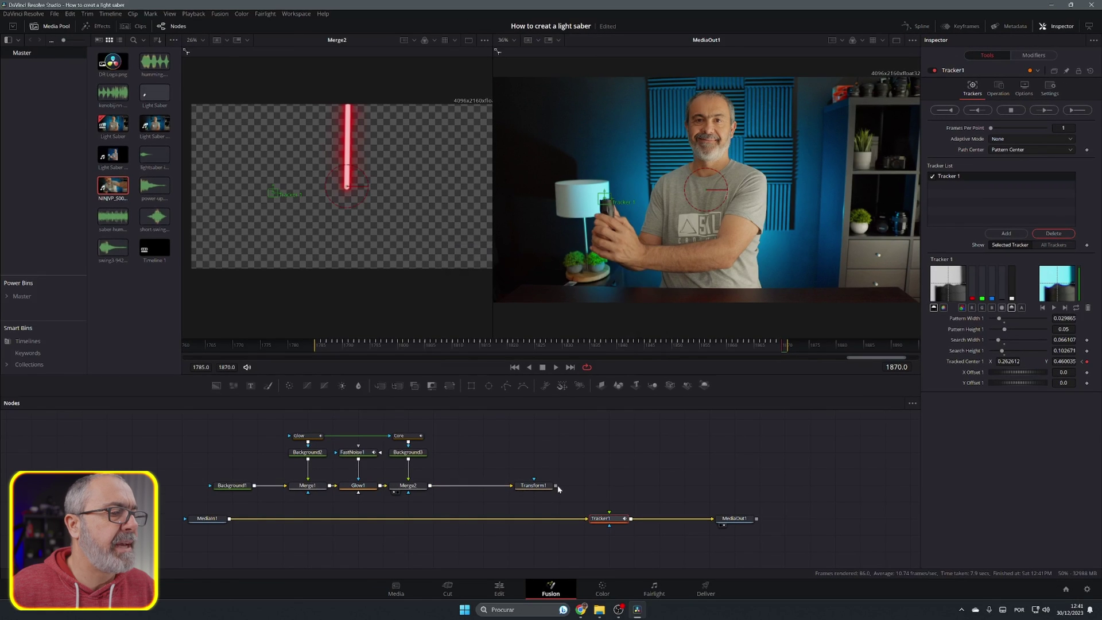
pyautogui.moveTo(556, 486); pyautogui.dragTo(609, 513)
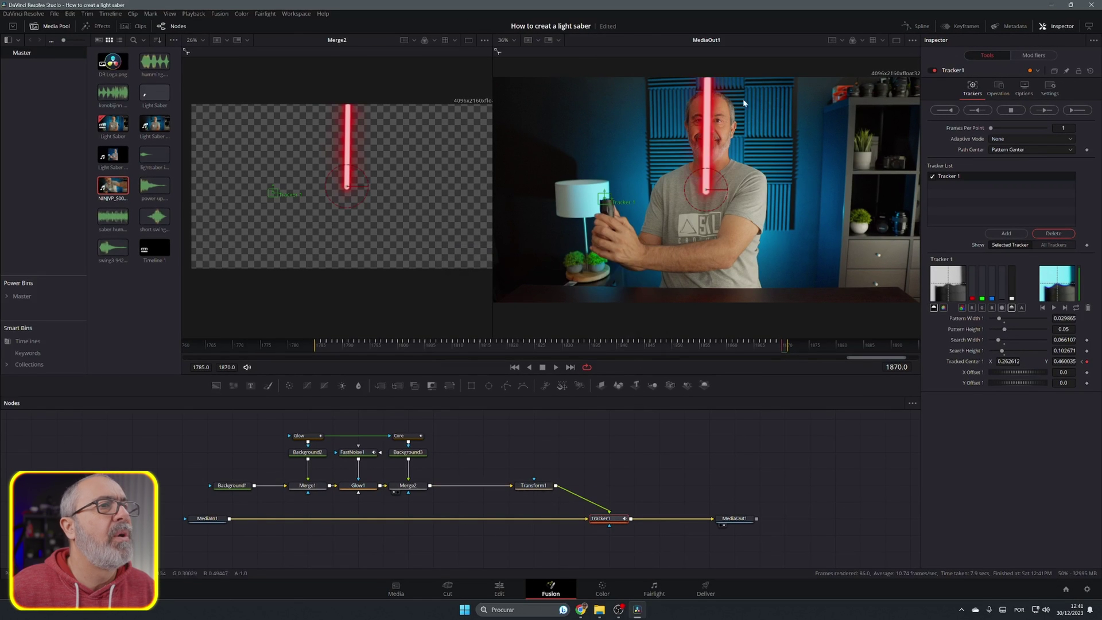
pyautogui.click(547, 486)
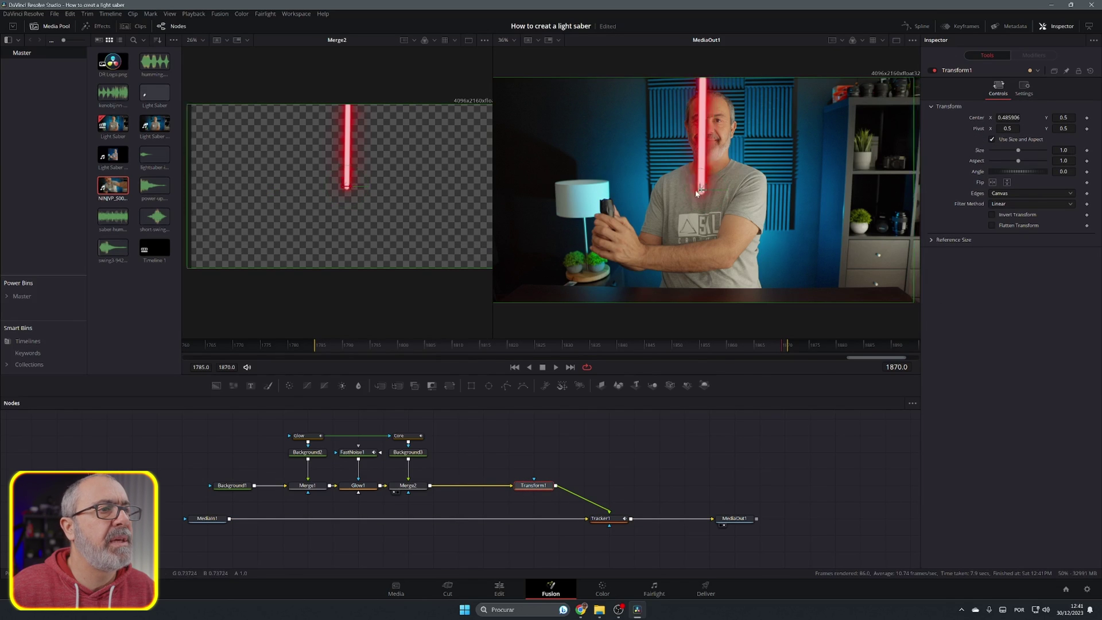
pyautogui.moveTo(707, 189); pyautogui.dragTo(607, 199)
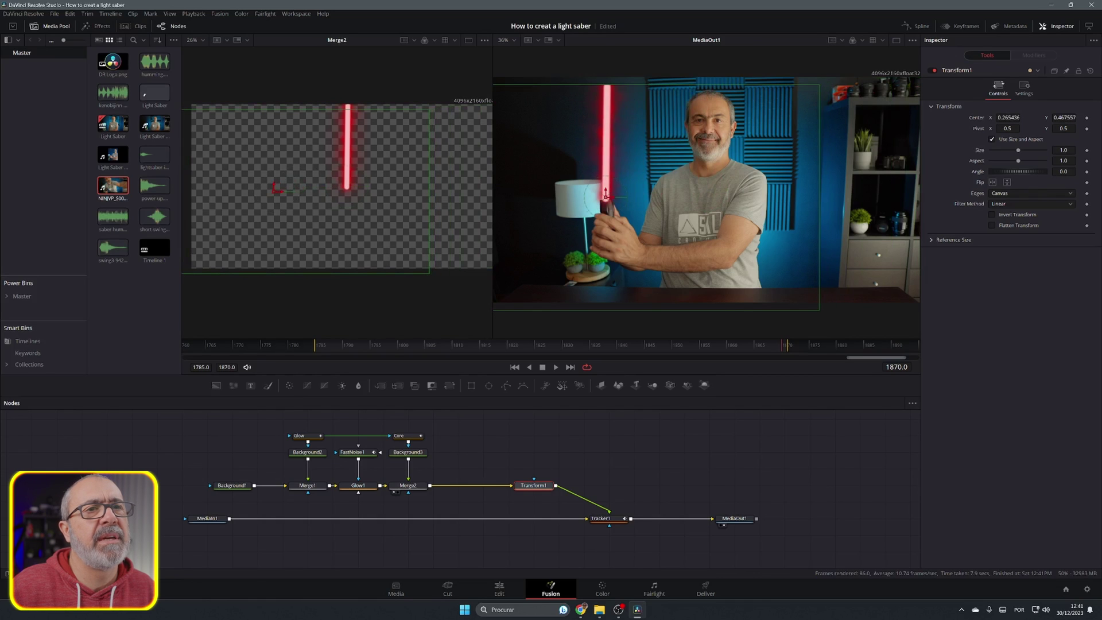
pyautogui.moveTo(1022, 171); pyautogui.dragTo(1036, 171)
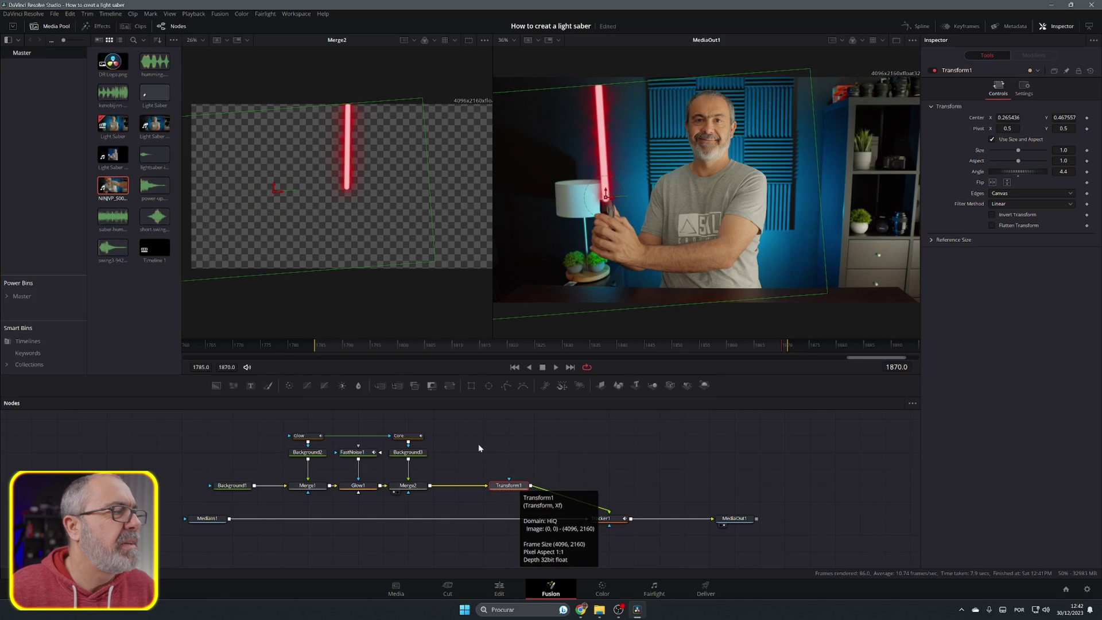
pyautogui.moveTo(534, 486); pyautogui.dragTo(508, 486)
pyautogui.moveTo(359, 345); pyautogui.dragTo(434, 345)
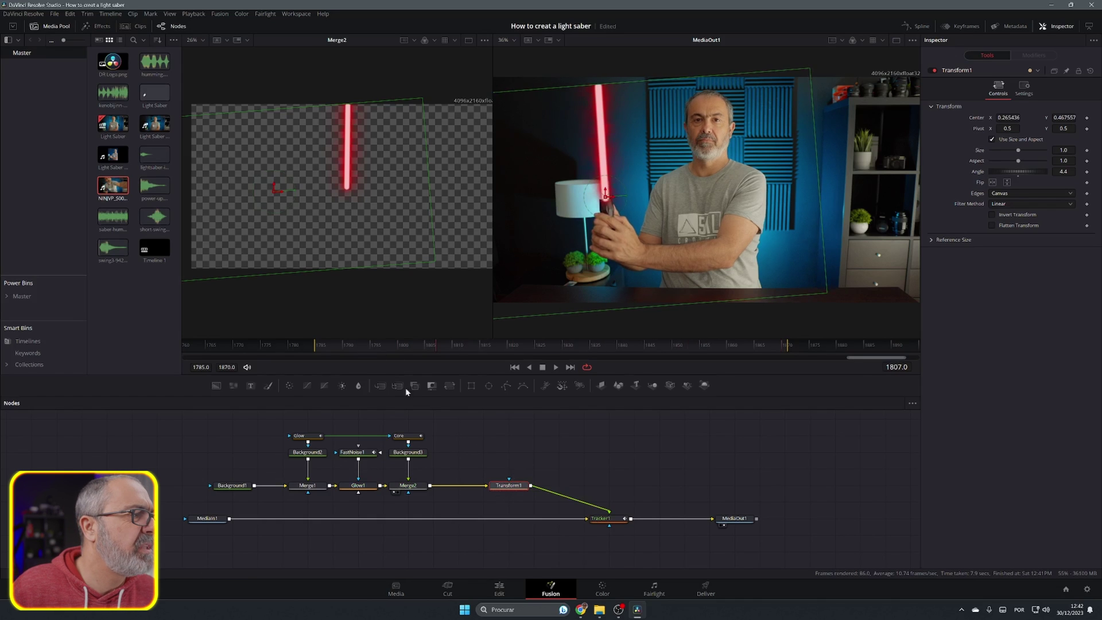
# Step: Thin and slightly soften the Core blade's border, then scrub to review
pyautogui.click(400, 437)
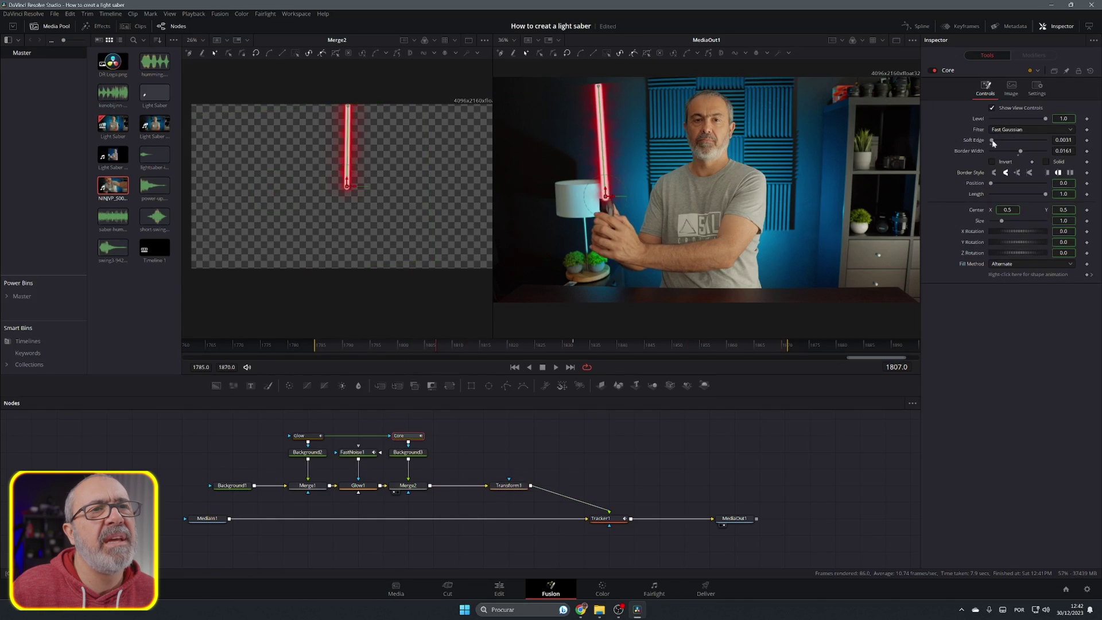
pyautogui.moveTo(1020, 151); pyautogui.dragTo(1019, 151)
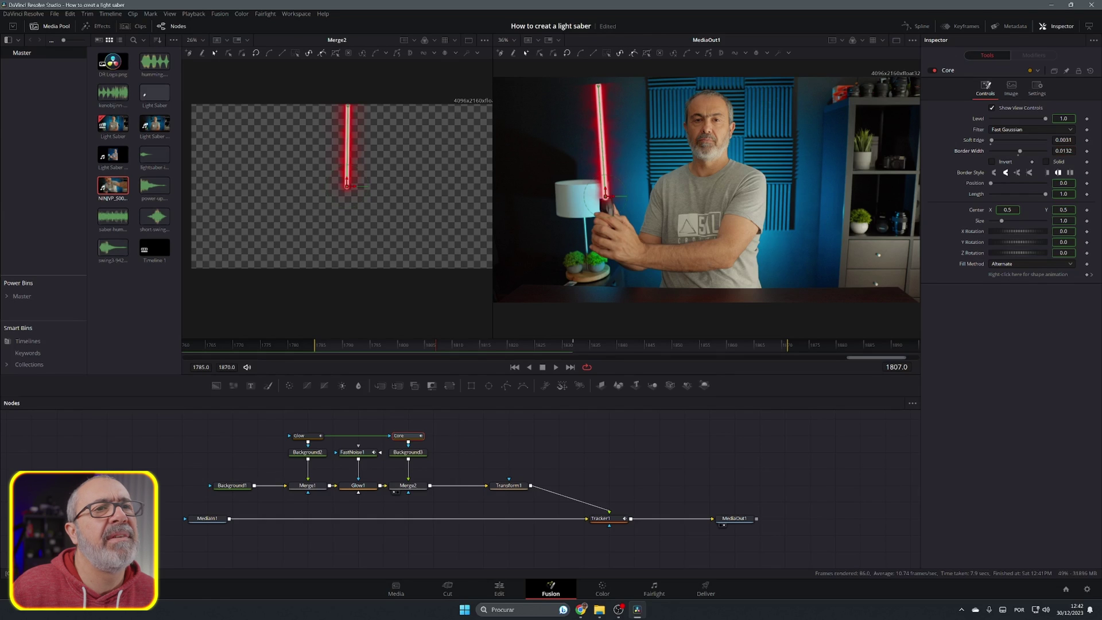
pyautogui.moveTo(991, 140); pyautogui.dragTo(993, 140)
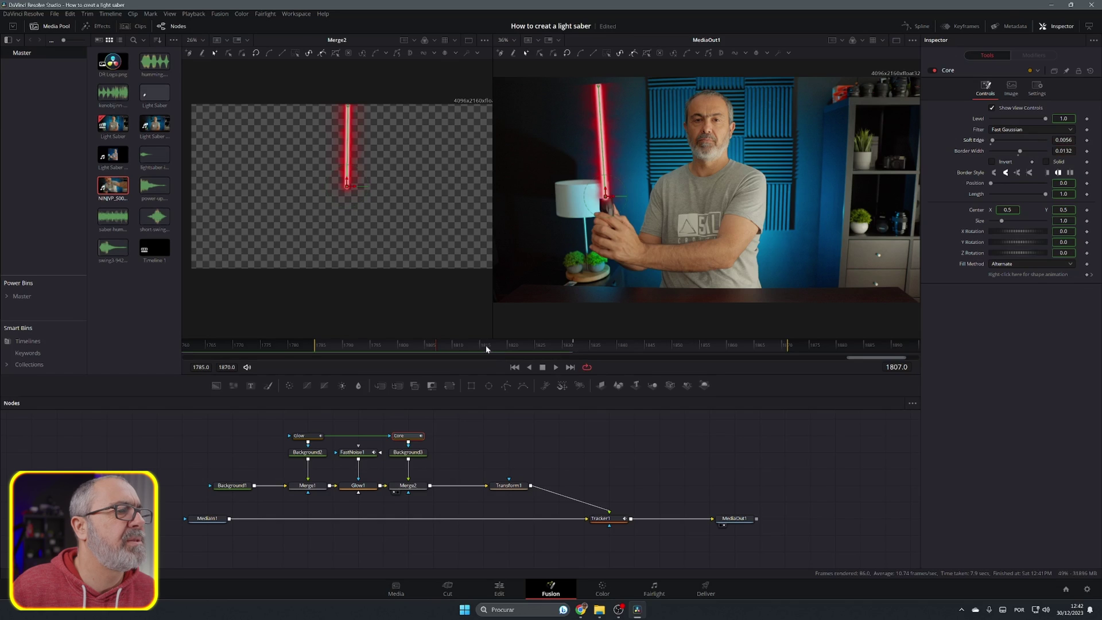
pyautogui.moveTo(434, 344); pyautogui.dragTo(319, 355)
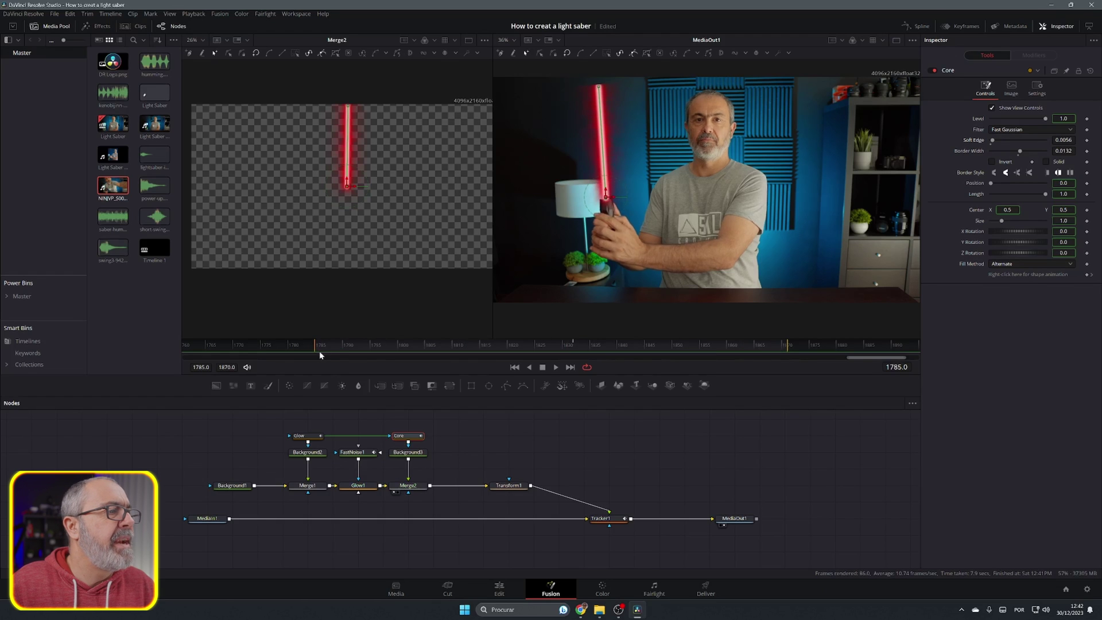
# Step: Keyframe the Glow length, add another keyframe at frame 1808, then move to frame 1870
pyautogui.click(307, 439)
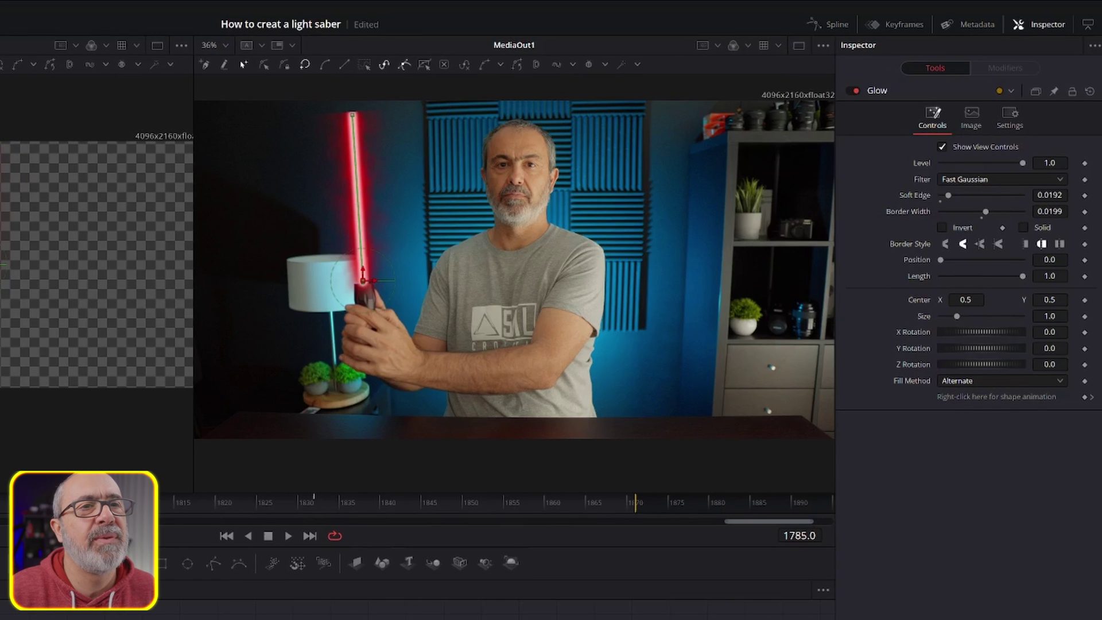
pyautogui.click(1085, 276)
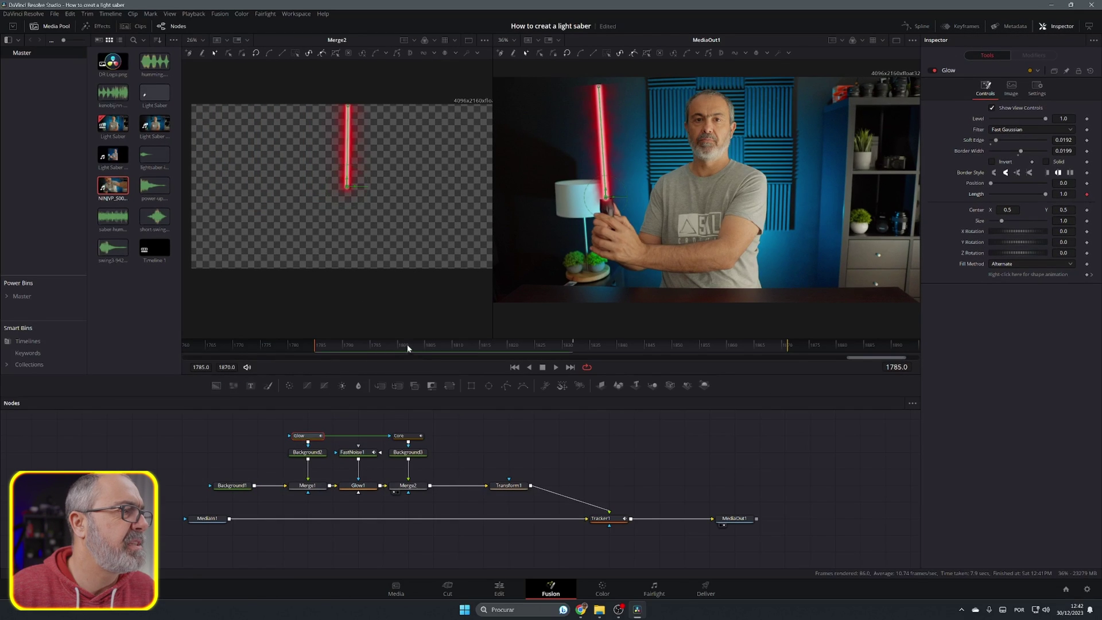
pyautogui.click(425, 344)
pyautogui.click(442, 345)
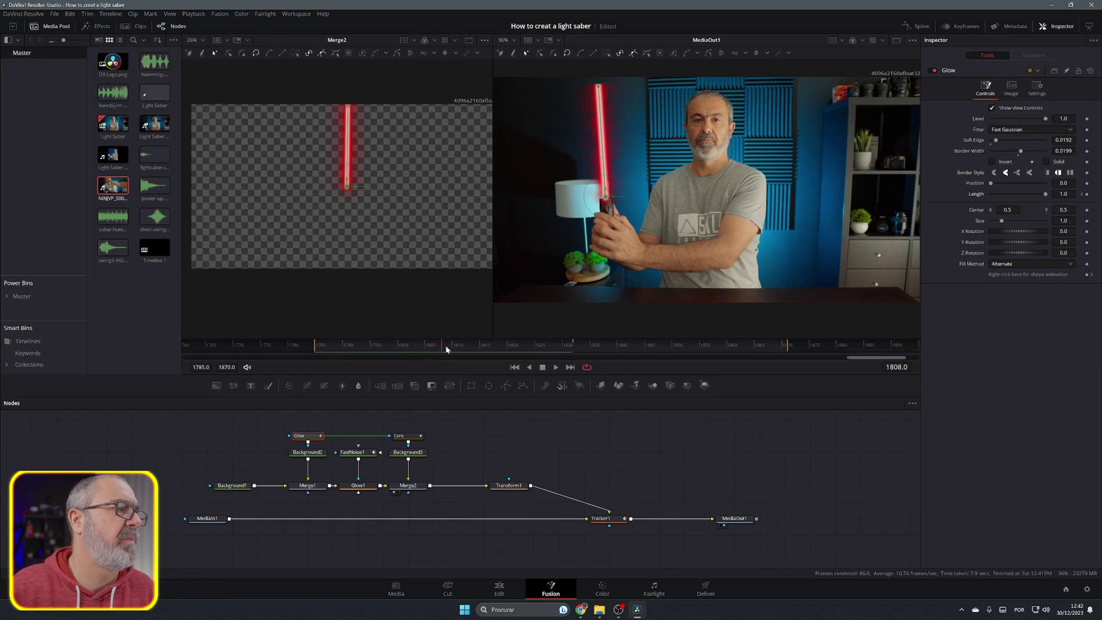
pyautogui.click(1087, 194)
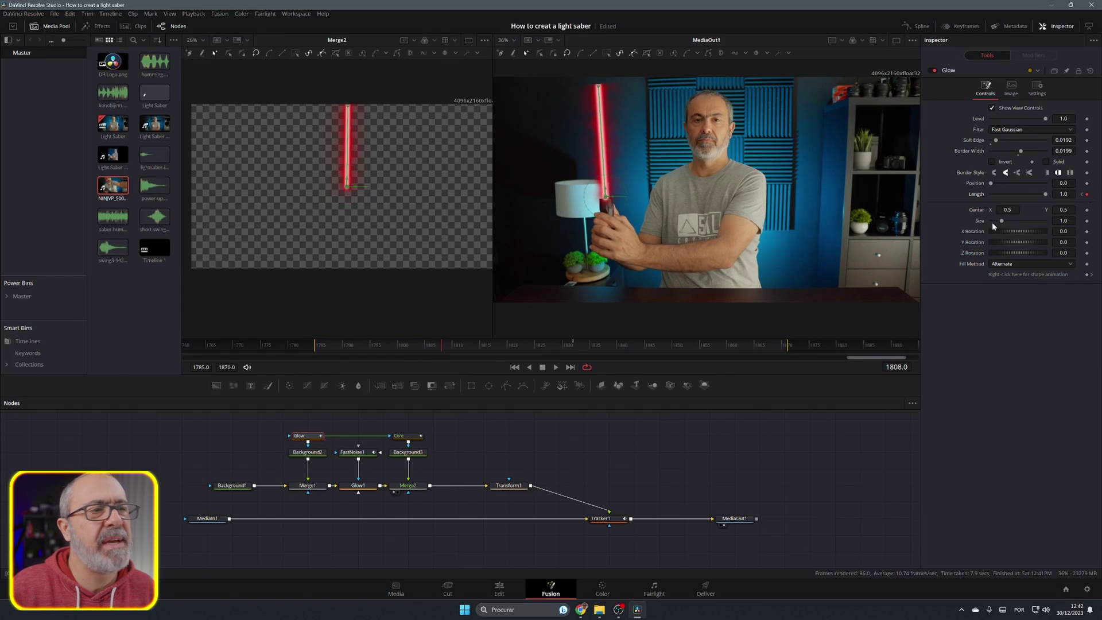
pyautogui.click(668, 345)
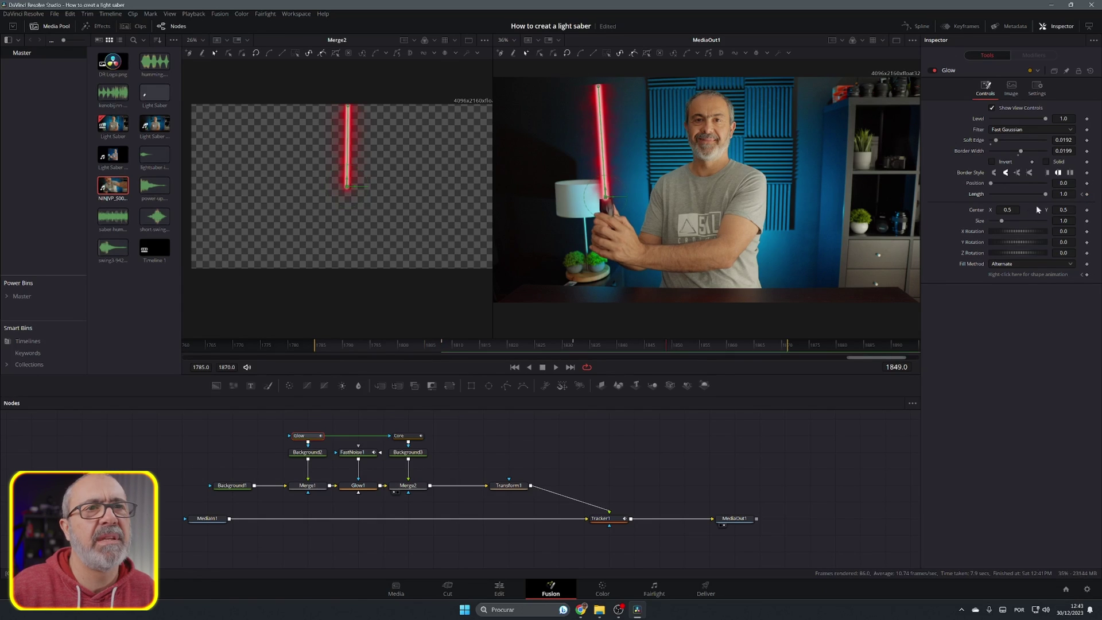
pyautogui.click(787, 345)
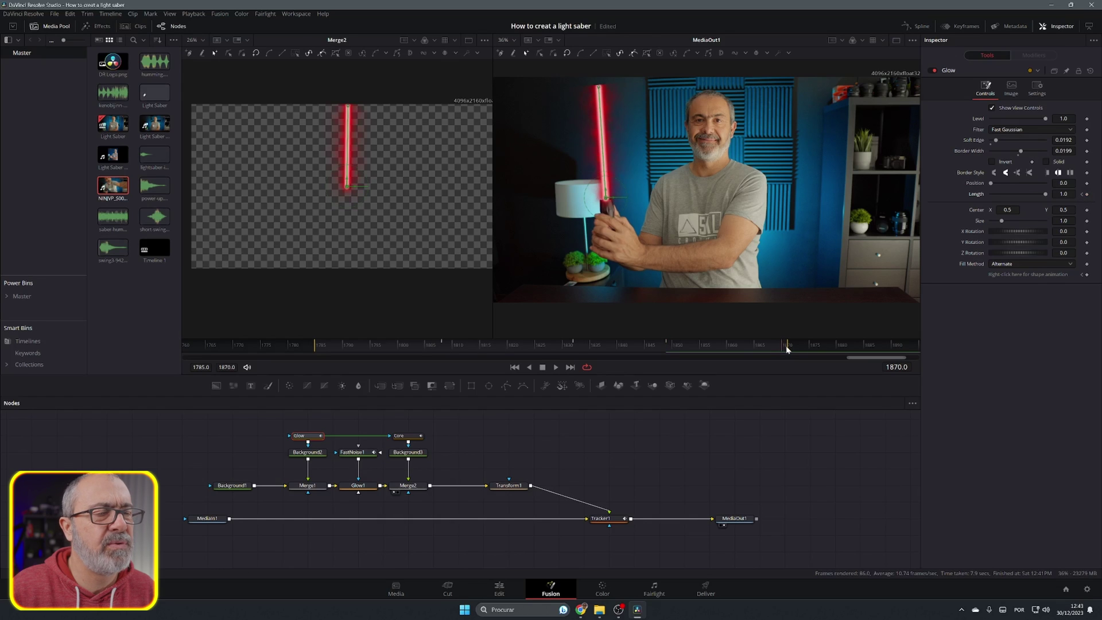
# Step: Keyframe the blade Length and set it to 0 at frame 1785
pyautogui.click(1087, 194)
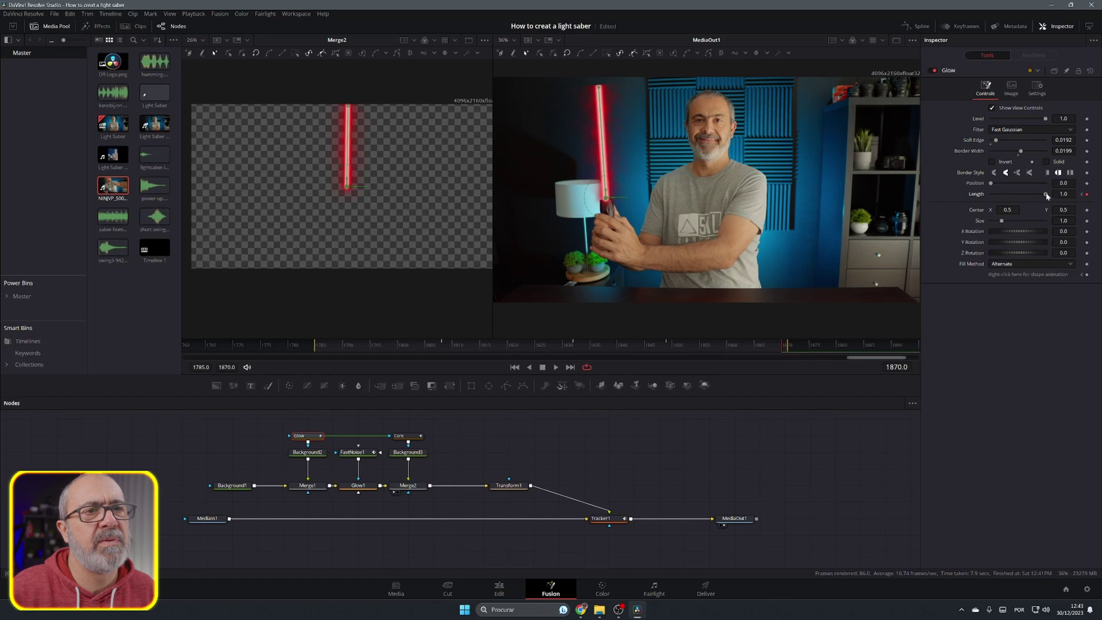
pyautogui.moveTo(1046, 196); pyautogui.dragTo(975, 196)
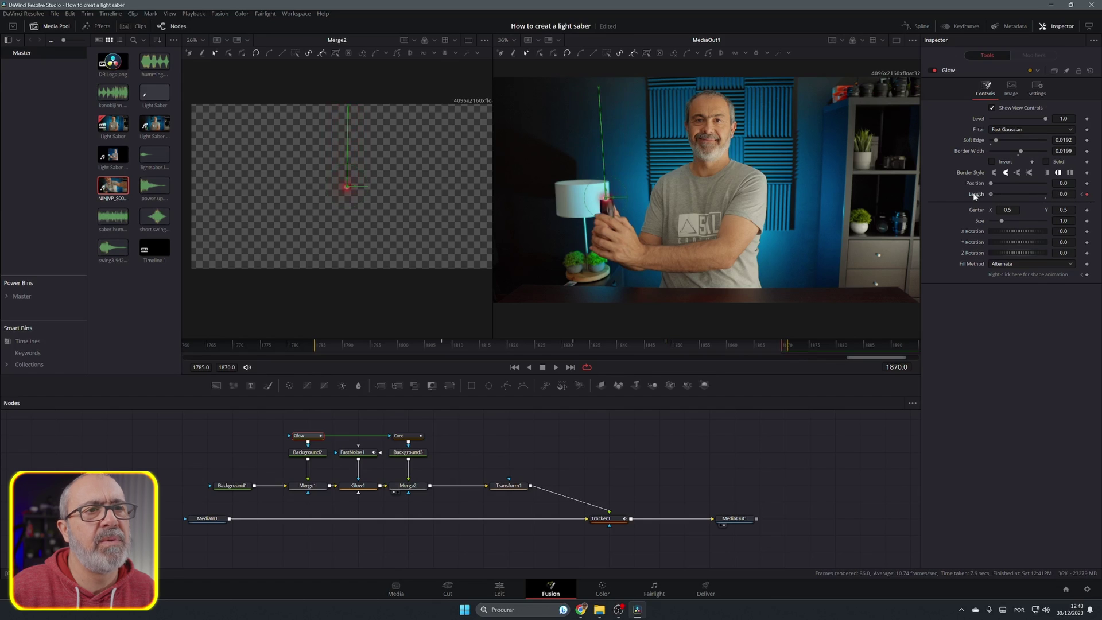
pyautogui.click(316, 346)
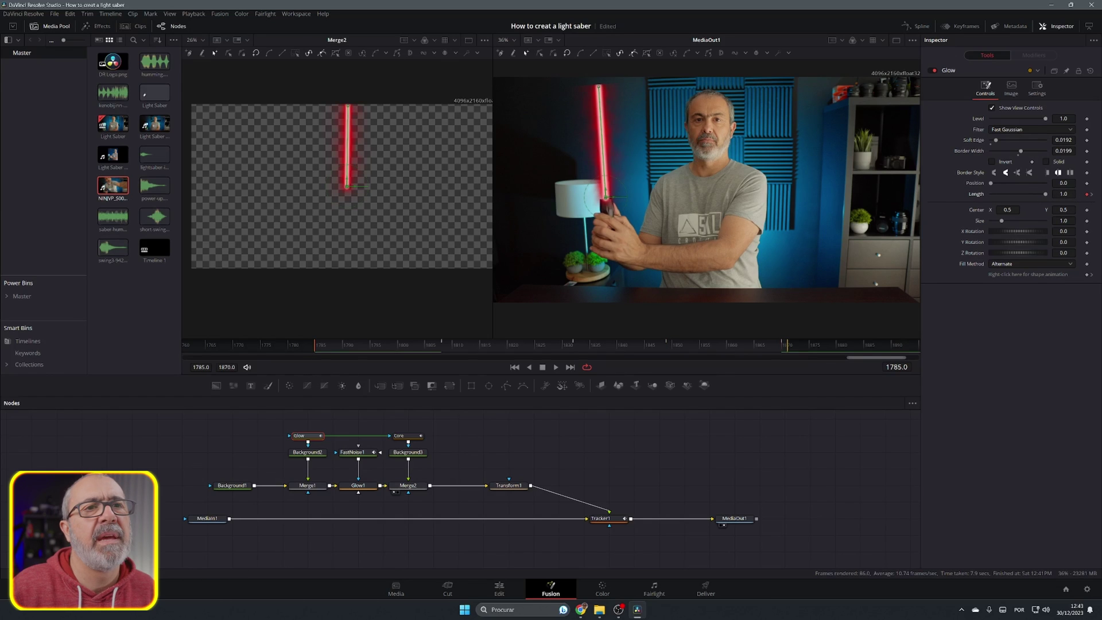
pyautogui.moveTo(1046, 194); pyautogui.dragTo(976, 196)
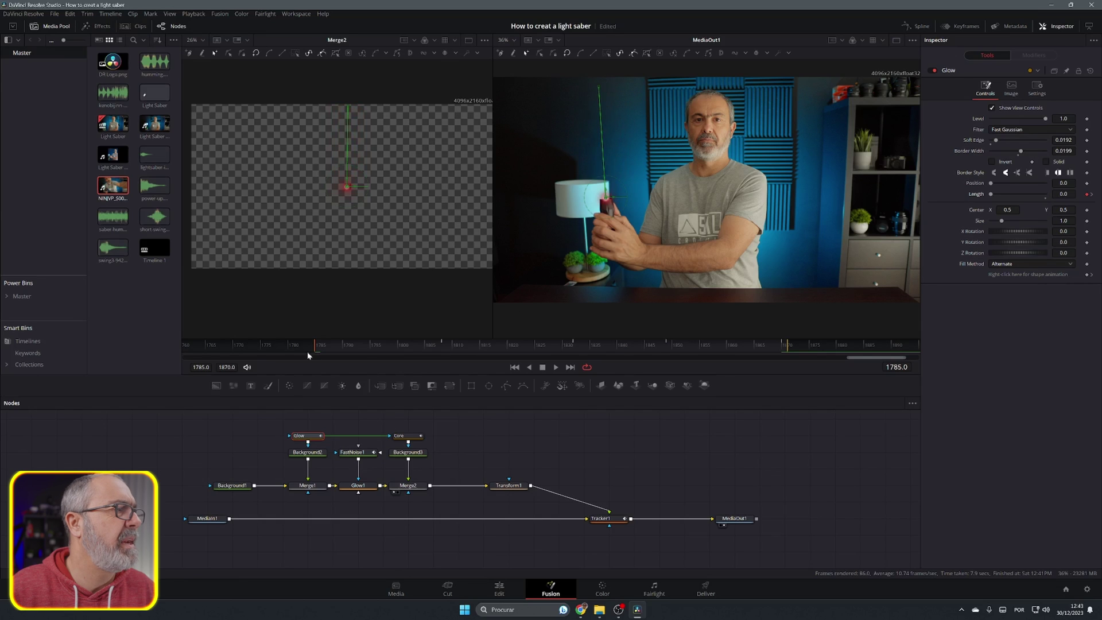
# Step: Play back the blade growth, then scale Transform1's Size up to about 1.08
pyautogui.click(554, 367)
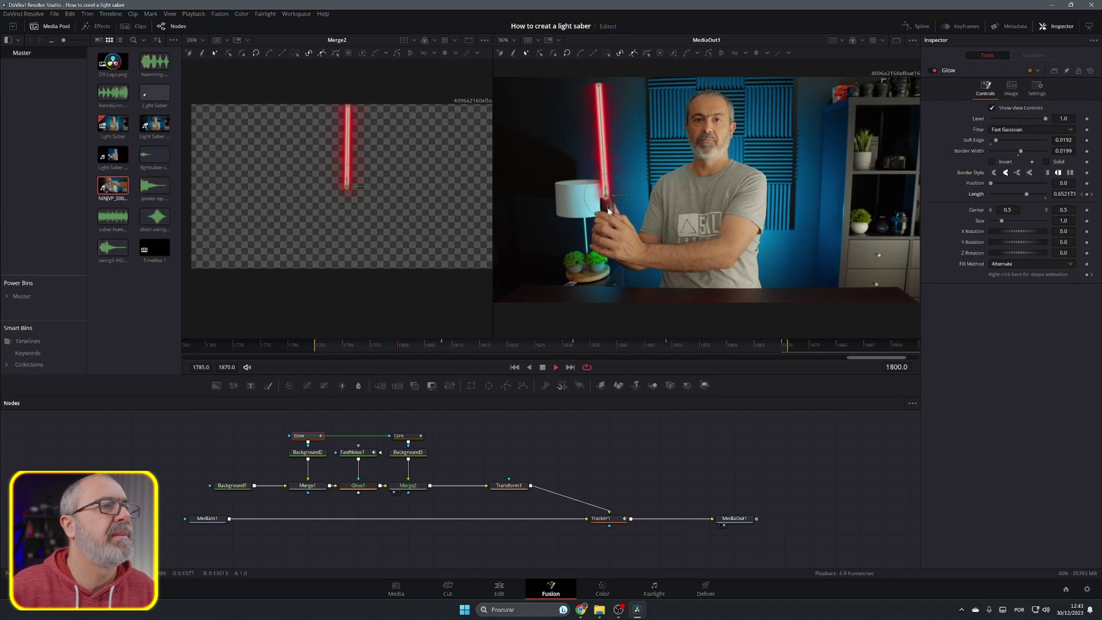
pyautogui.click(543, 367)
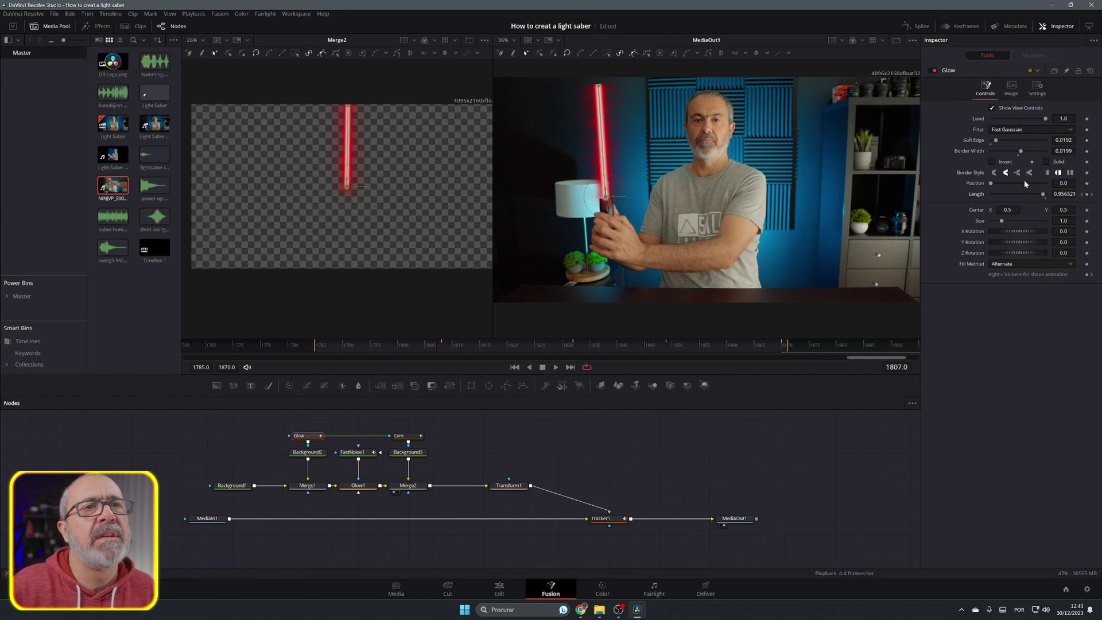
pyautogui.click(509, 486)
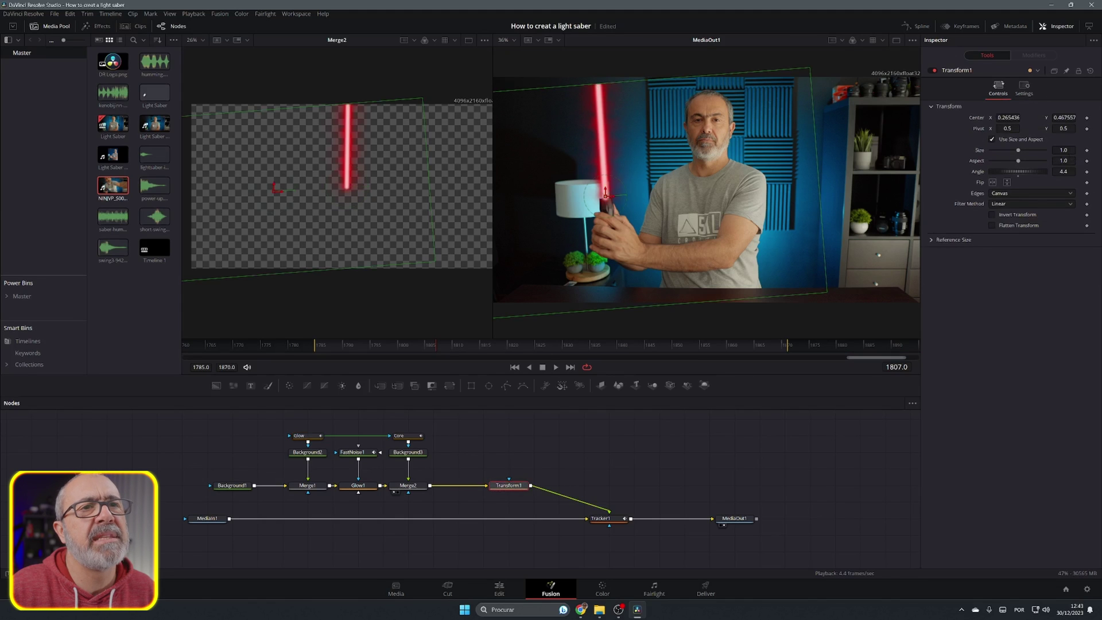
pyautogui.moveTo(1064, 150); pyautogui.dragTo(1083, 150)
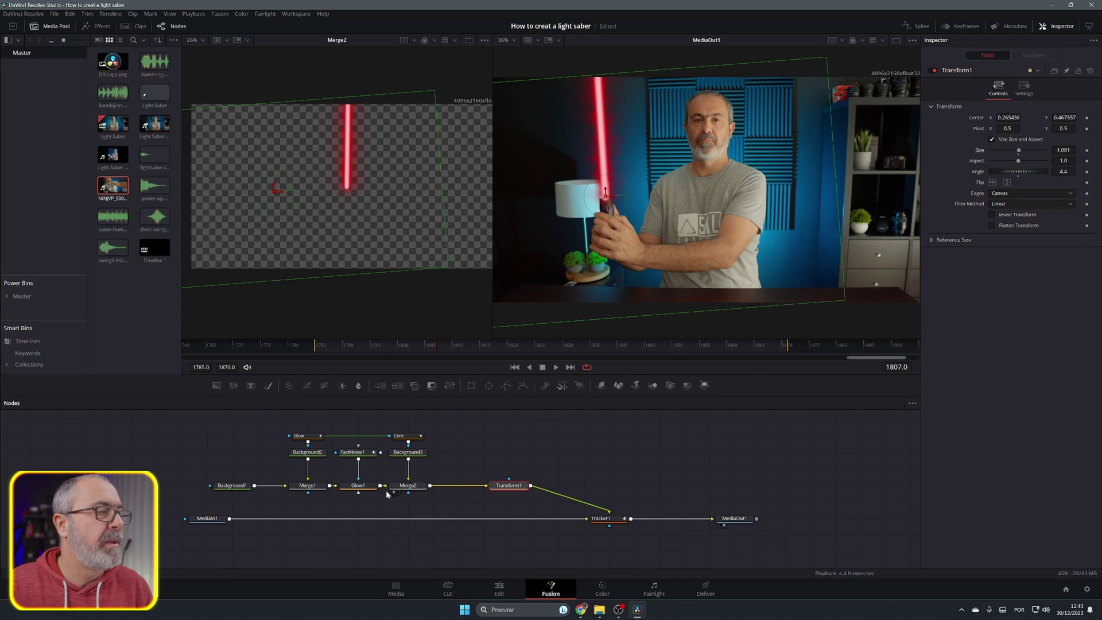
# Step: Add Transform2 above Merge3 and feed the saber from Merge2 into it
pyautogui.moveTo(448, 388); pyautogui.dragTo(532, 490)
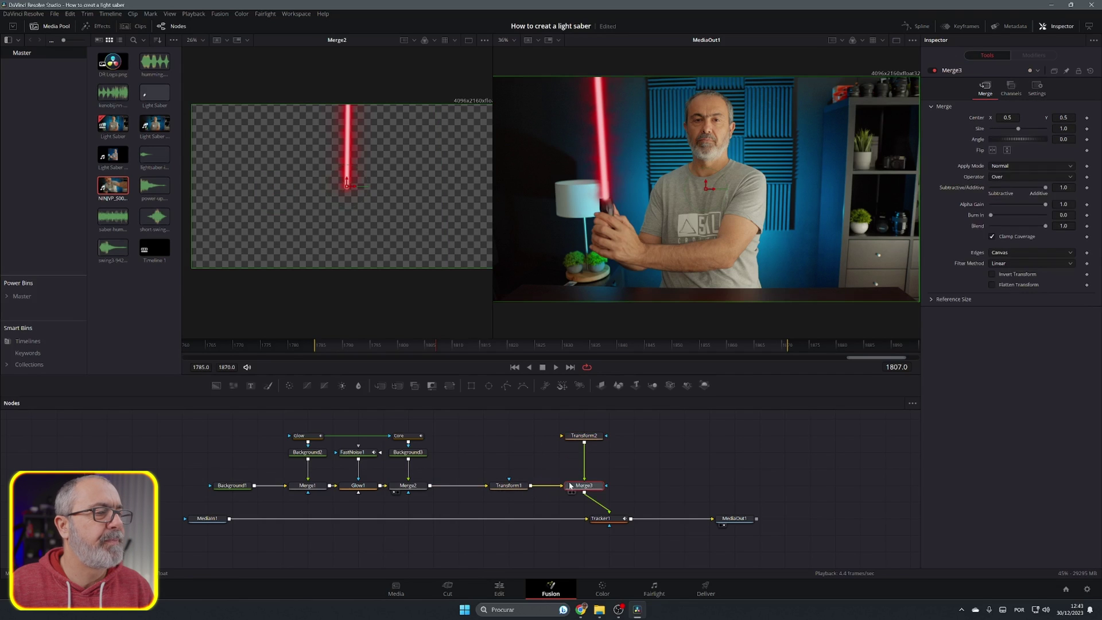
pyautogui.moveTo(594, 436); pyautogui.dragTo(621, 436)
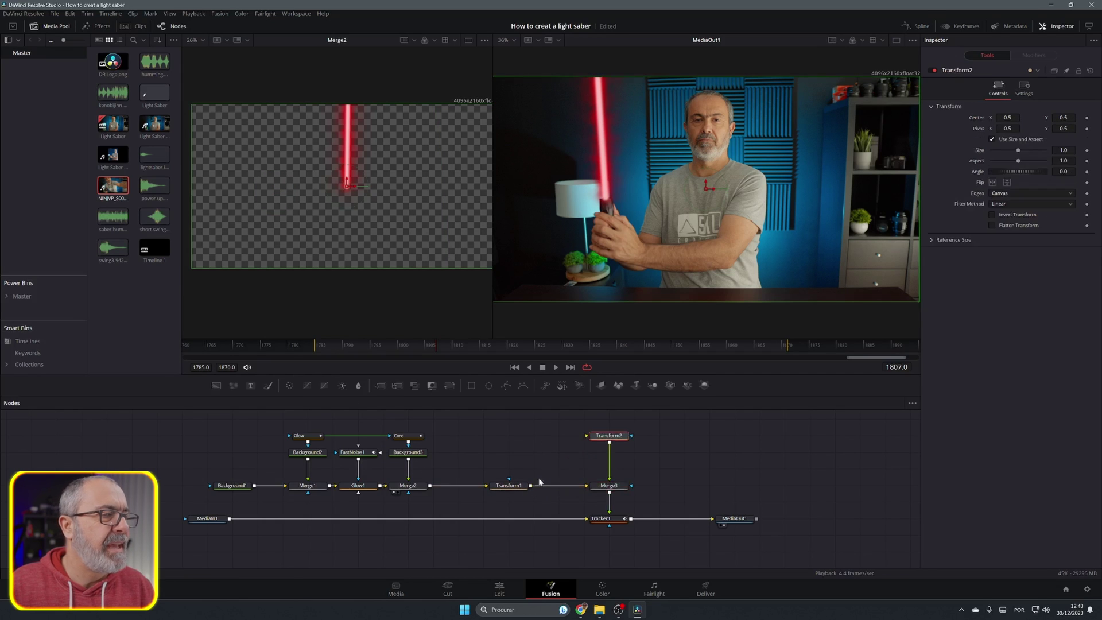
pyautogui.moveTo(439, 483); pyautogui.dragTo(588, 436)
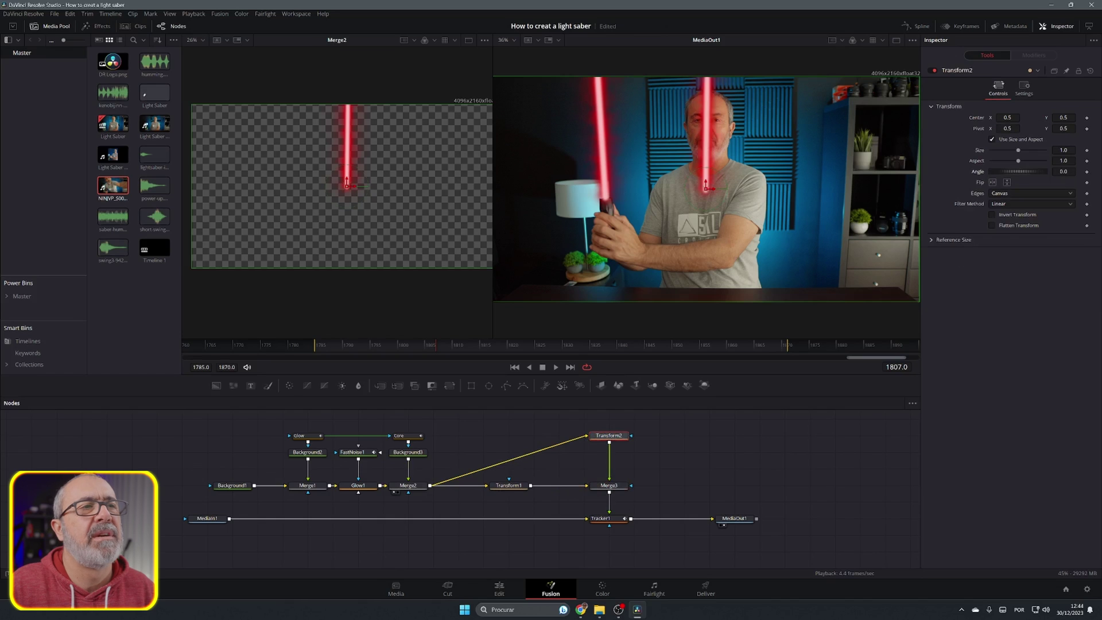
# Step: Angle the saber copy at 148.6° low on the floor, and add a Color Corrector node
pyautogui.moveTo(707, 167); pyautogui.dragTo(697, 205)
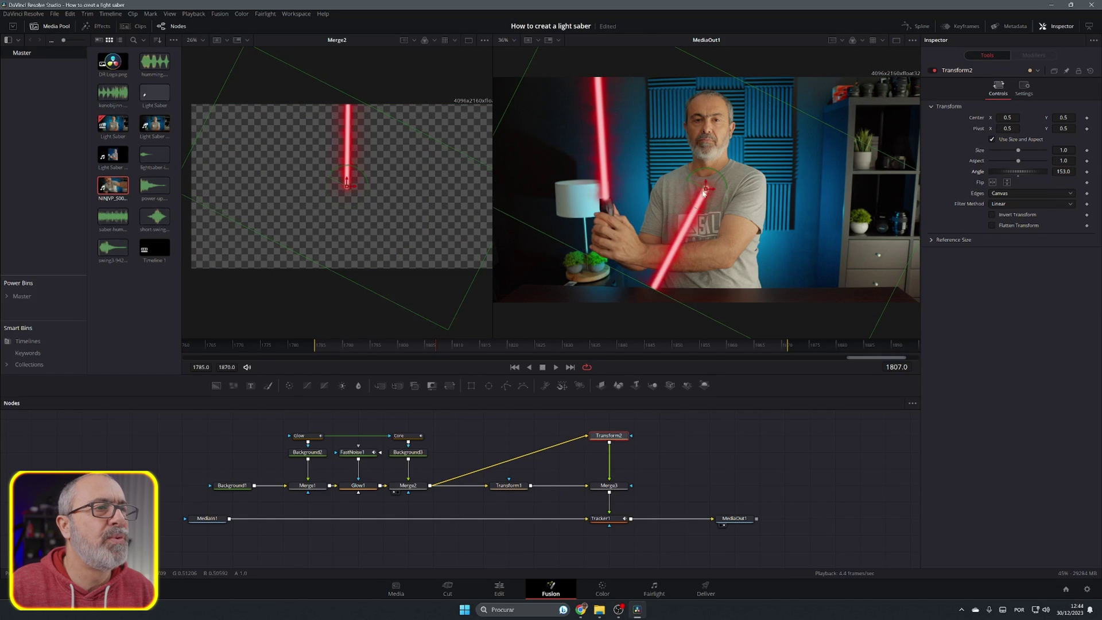
pyautogui.moveTo(707, 189); pyautogui.dragTo(600, 278)
pyautogui.moveTo(599, 278); pyautogui.dragTo(599, 281)
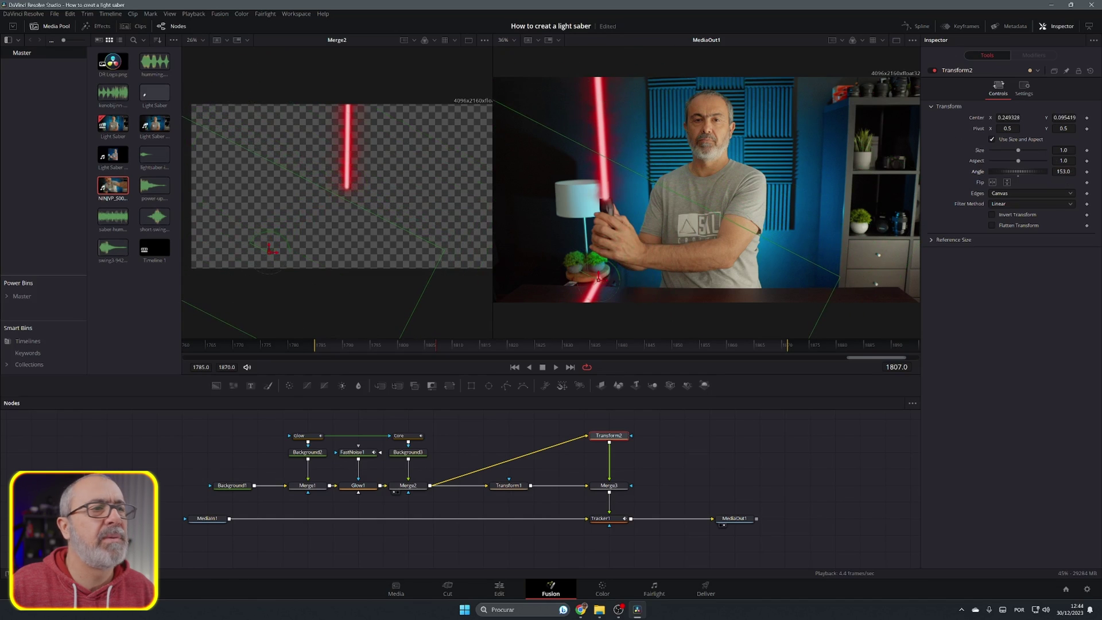
pyautogui.moveTo(1022, 171); pyautogui.dragTo(1013, 171)
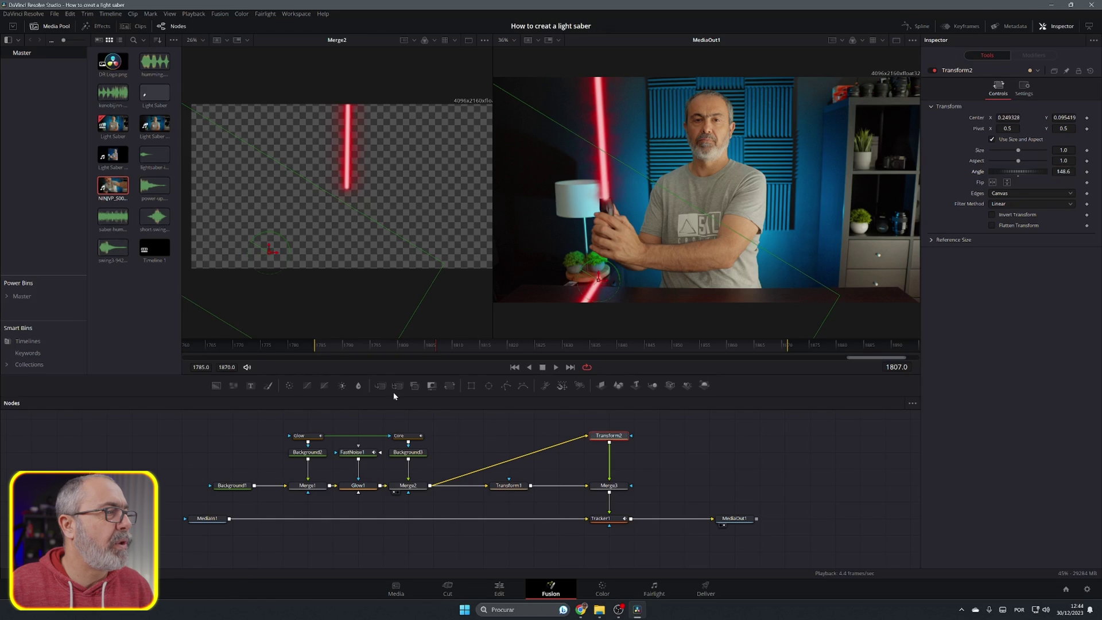
pyautogui.moveTo(296, 388); pyautogui.dragTo(534, 436)
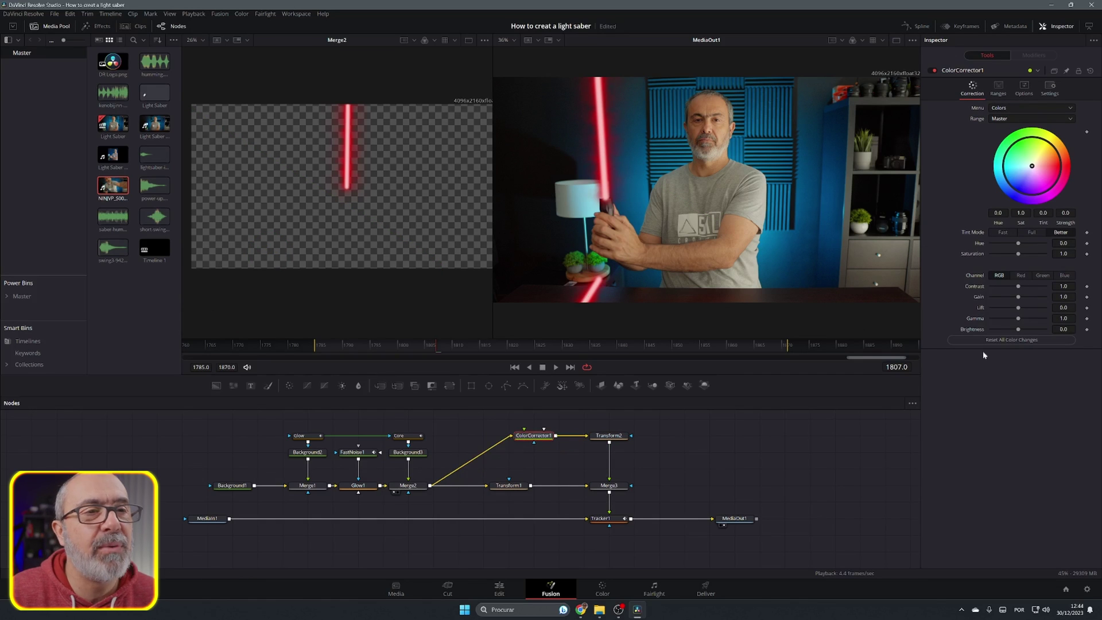
# Step: Lower ColorCorrector1's gain and saturation, and move Merge3 onto the MediaIn1 line with Transform2 as foreground
pyautogui.moveTo(1018, 297); pyautogui.dragTo(1008, 298)
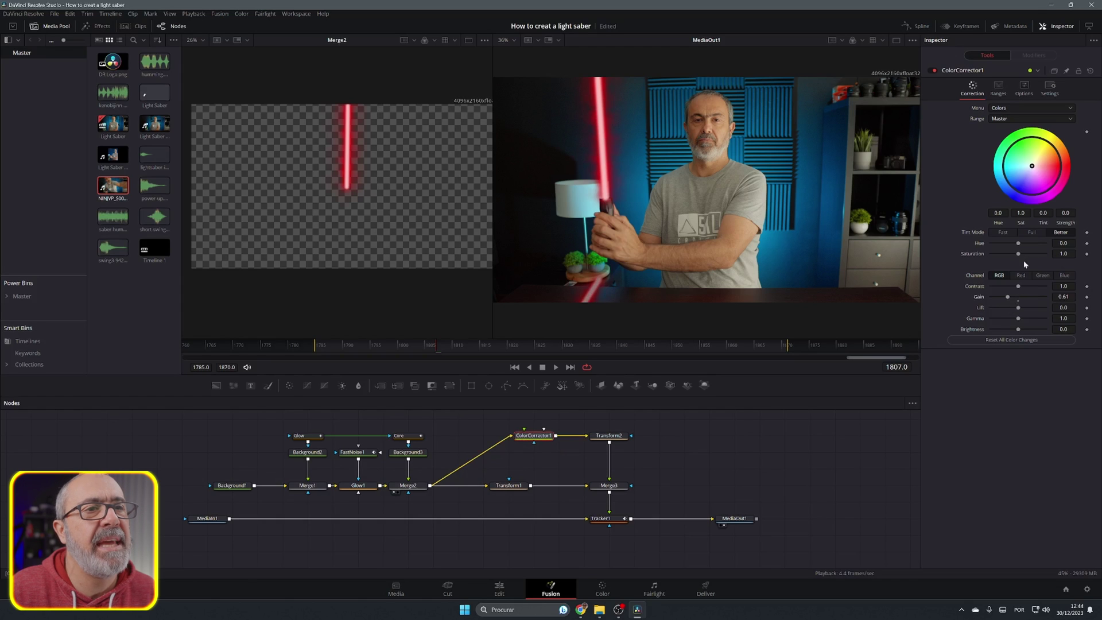
pyautogui.moveTo(1018, 256); pyautogui.dragTo(1015, 256)
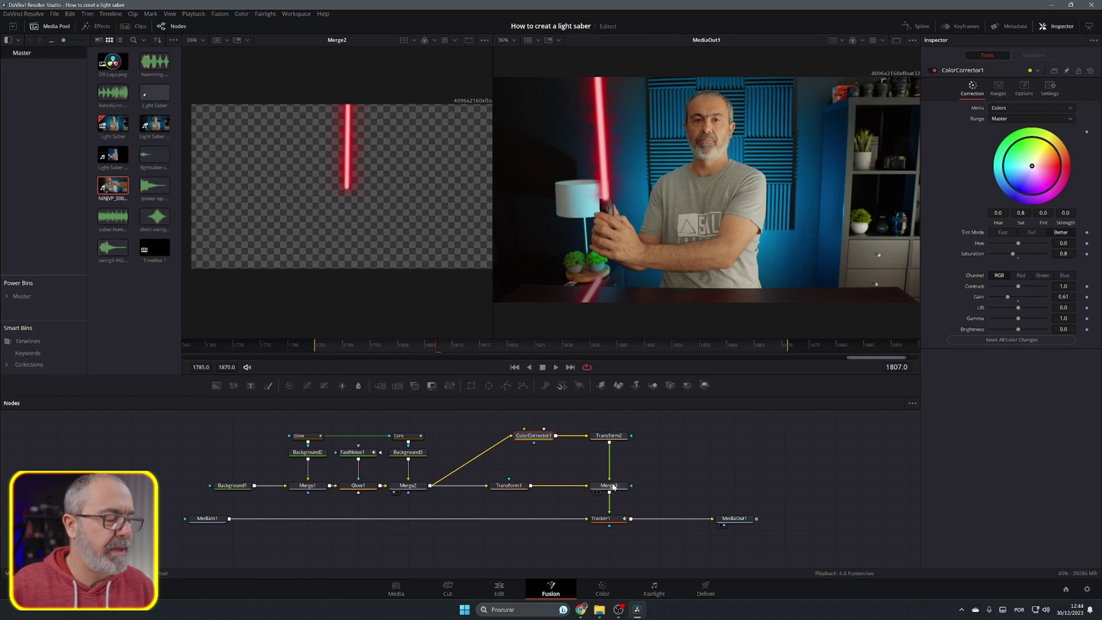
pyautogui.moveTo(587, 486); pyautogui.dragTo(583, 489)
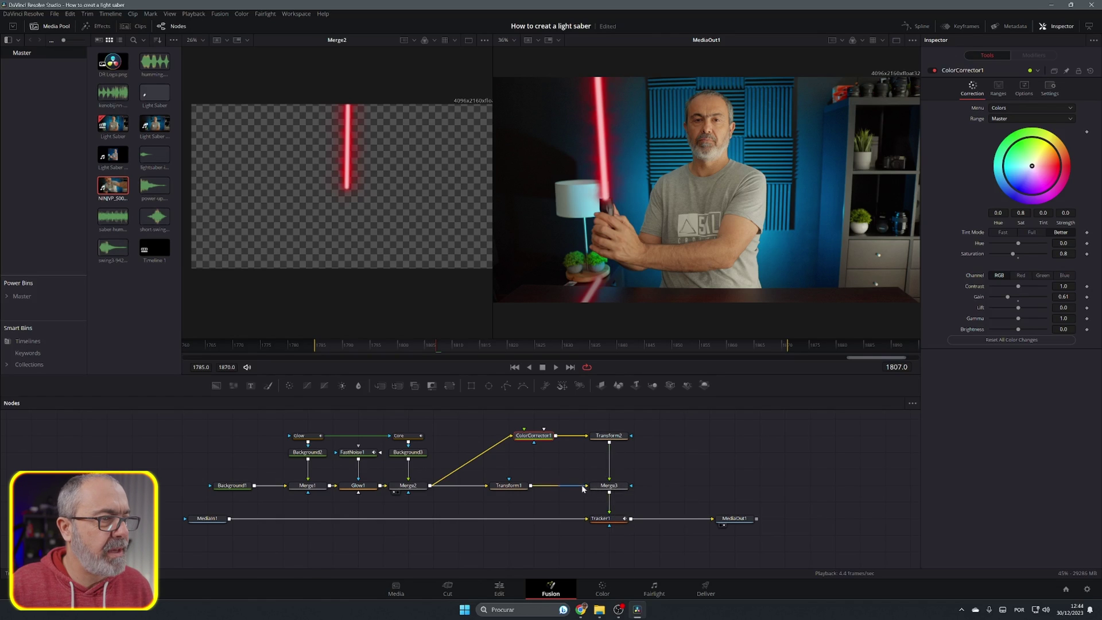
pyautogui.moveTo(609, 487); pyautogui.dragTo(558, 519)
pyautogui.moveTo(630, 436); pyautogui.dragTo(538, 521)
pyautogui.click(603, 520)
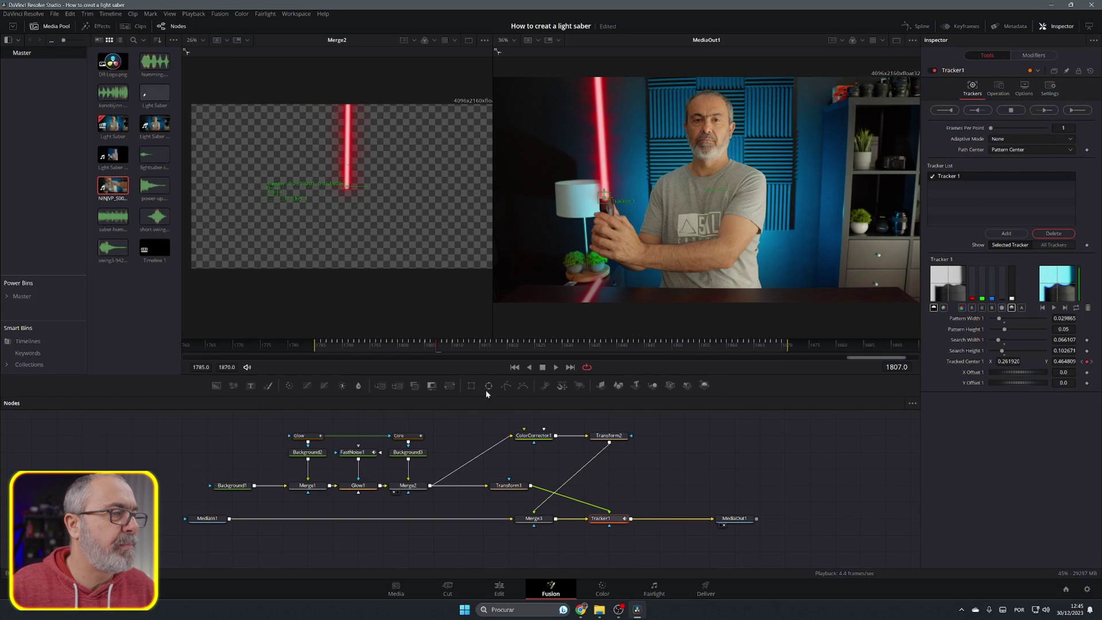
# Step: Add Polygon1 as Merge3's mask and draw a closed shape along the table edge
pyautogui.moveTo(488, 385); pyautogui.dragTo(531, 540)
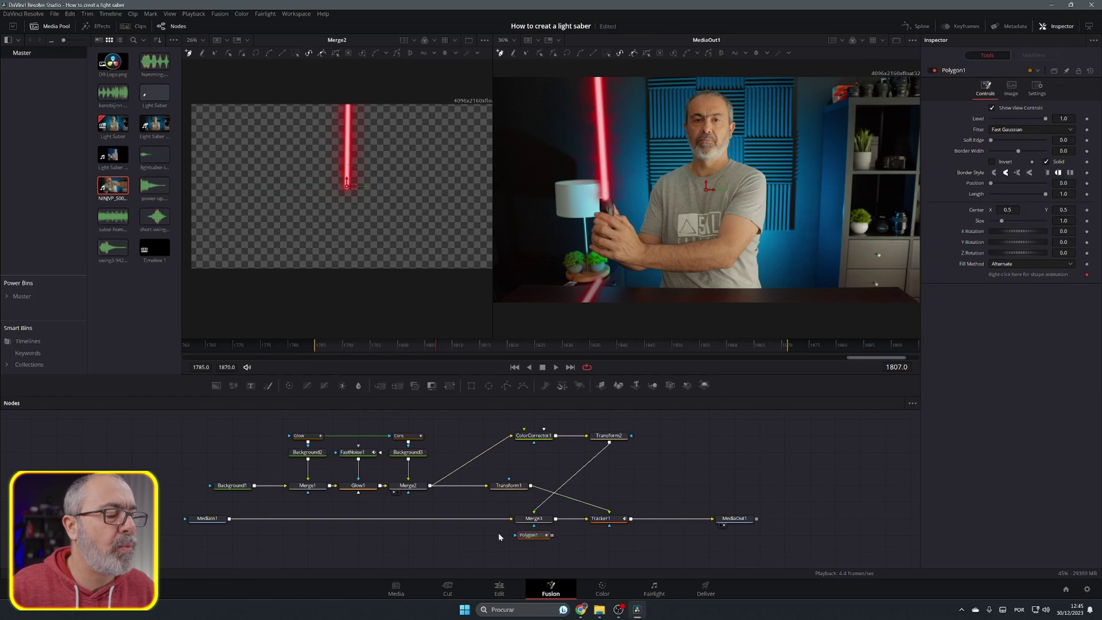
pyautogui.moveTo(540, 538); pyautogui.dragTo(536, 553)
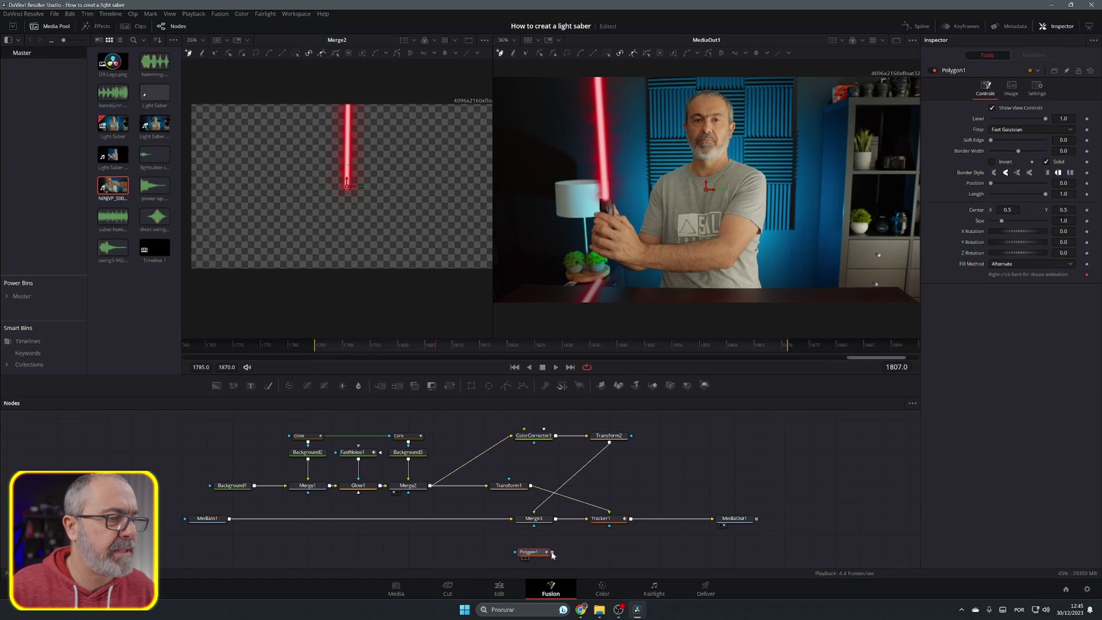
pyautogui.moveTo(552, 555); pyautogui.dragTo(533, 525)
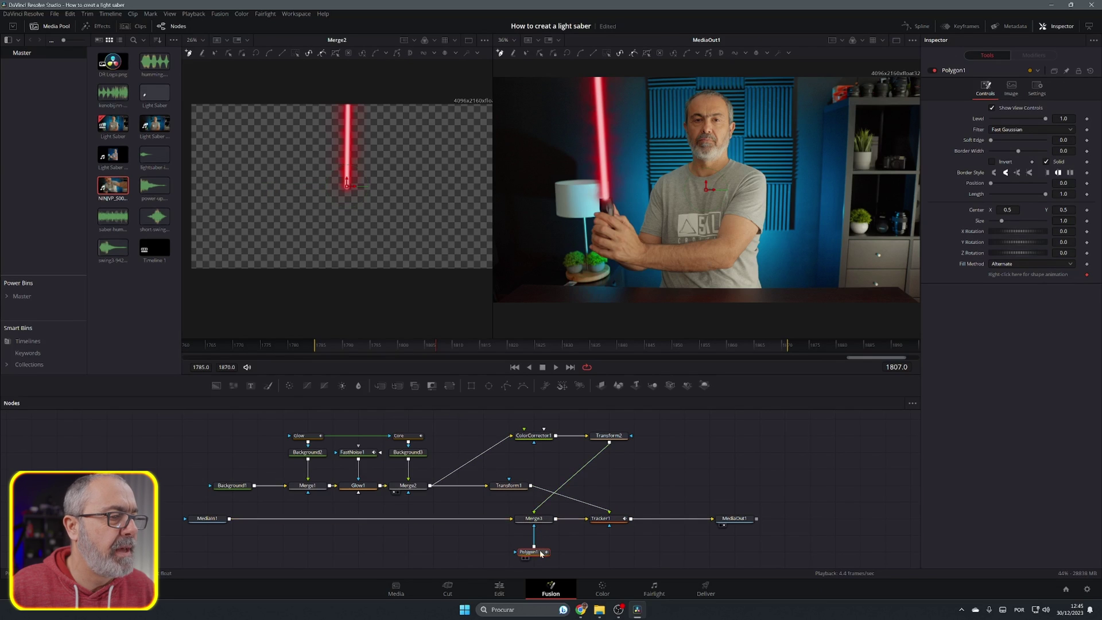
pyautogui.click(562, 286)
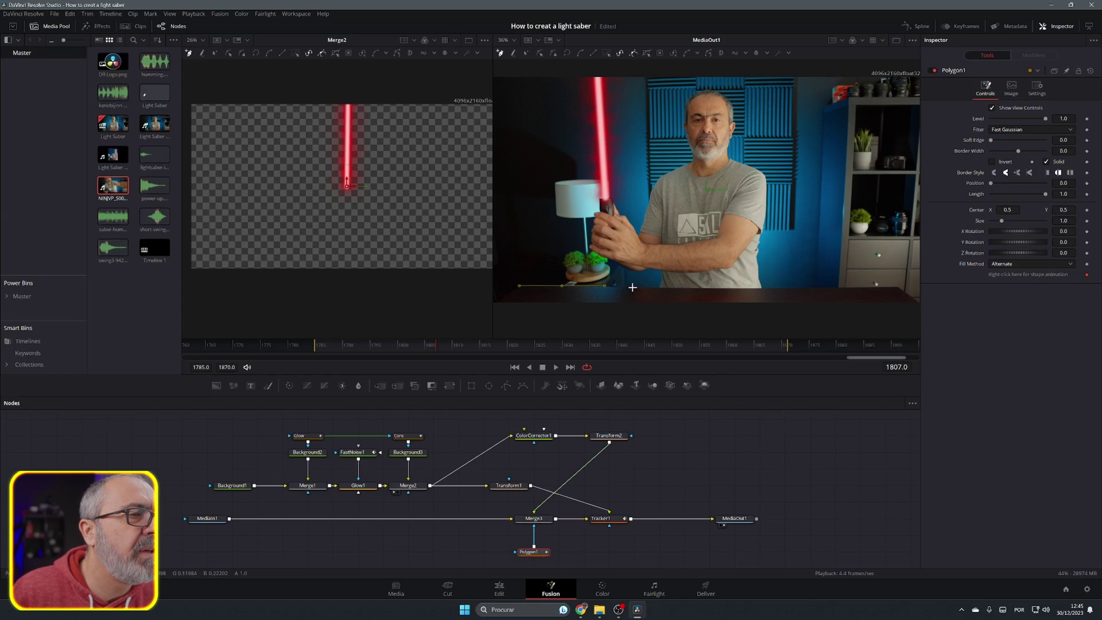
pyautogui.click(603, 323)
pyautogui.click(546, 323)
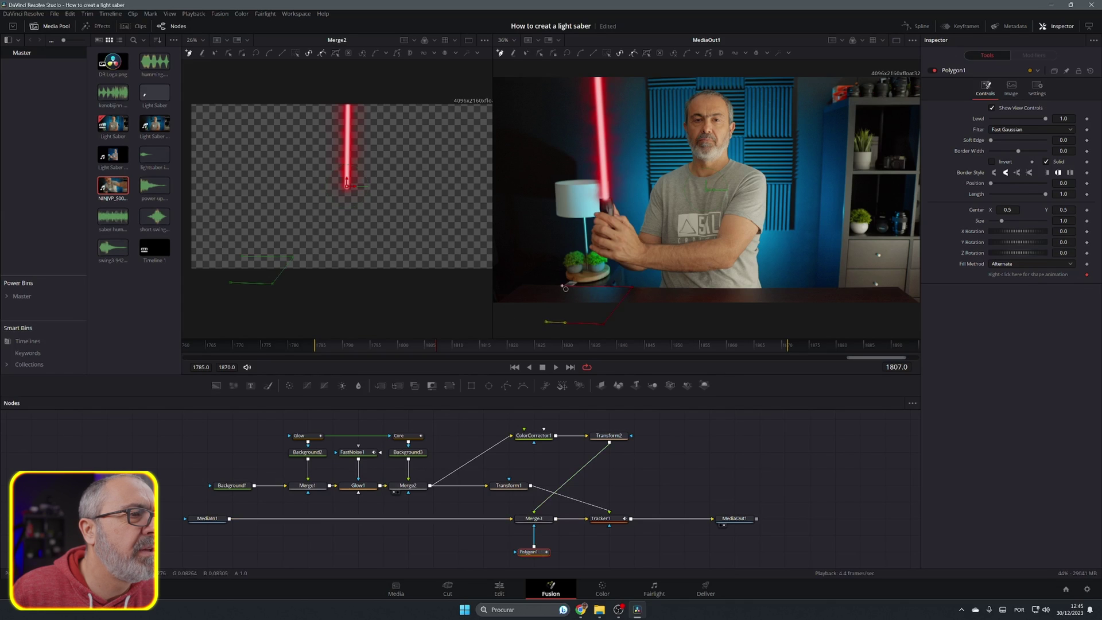
pyautogui.click(562, 286)
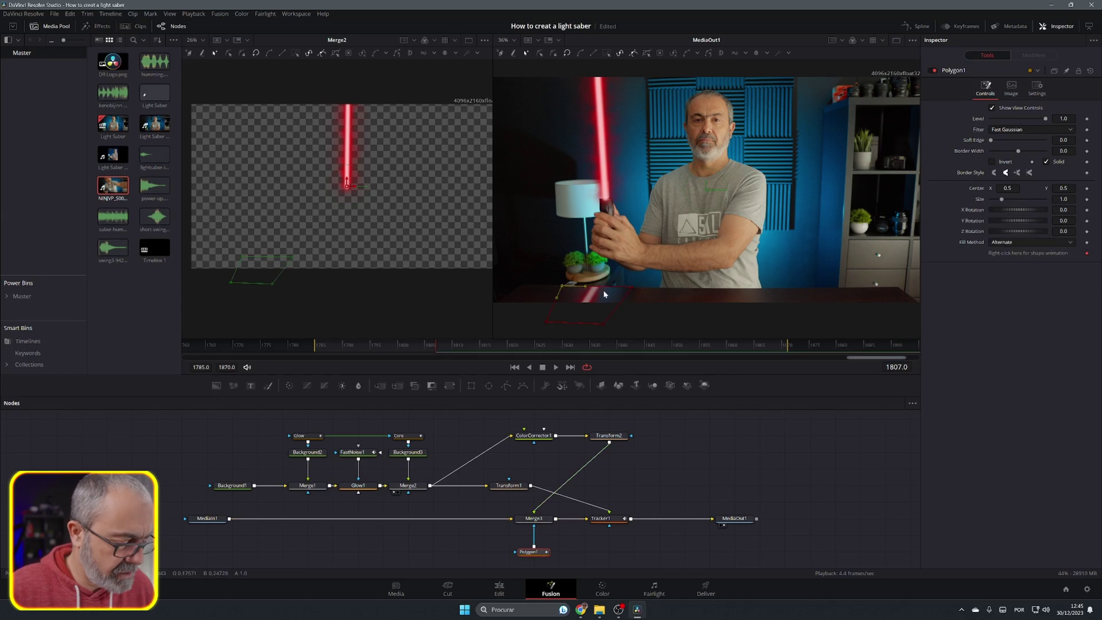
# Step: Shift the mask slightly right and pull a corner to match the table edge
pyautogui.scroll(4, 591, 290)
pyautogui.moveTo(605, 292); pyautogui.dragTo(857, 287)
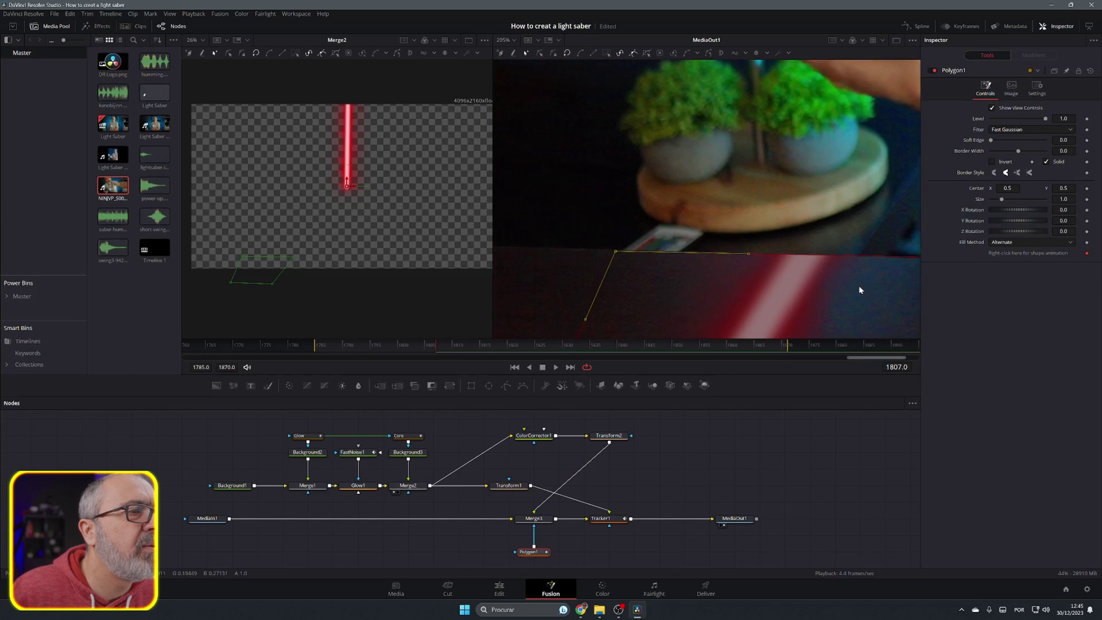
pyautogui.moveTo(620, 251); pyautogui.dragTo(621, 253)
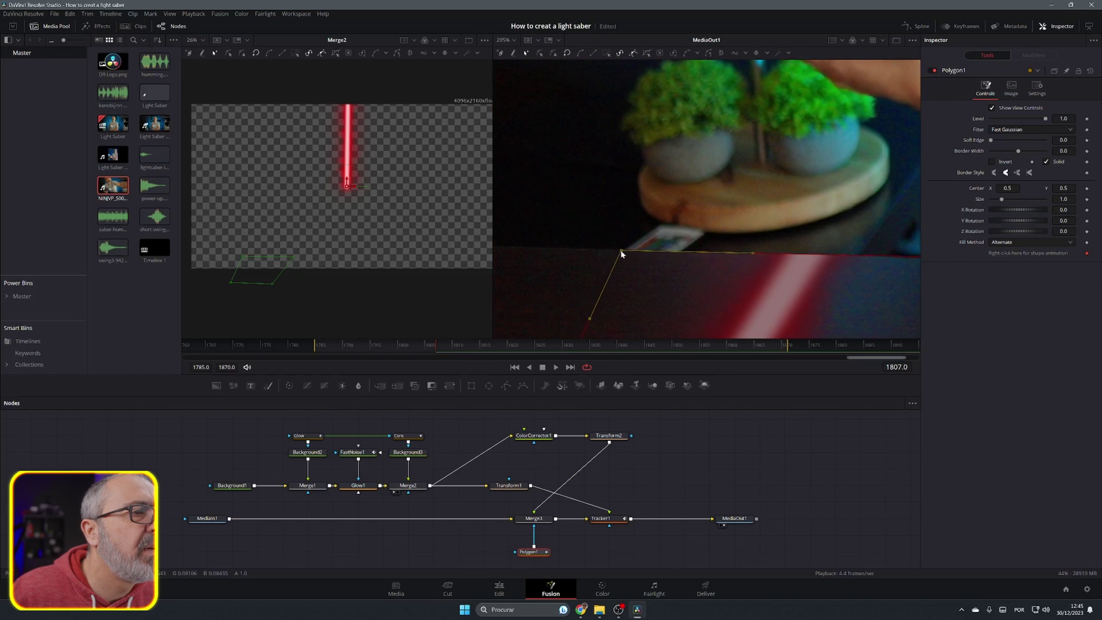
pyautogui.scroll(-3, 727, 254)
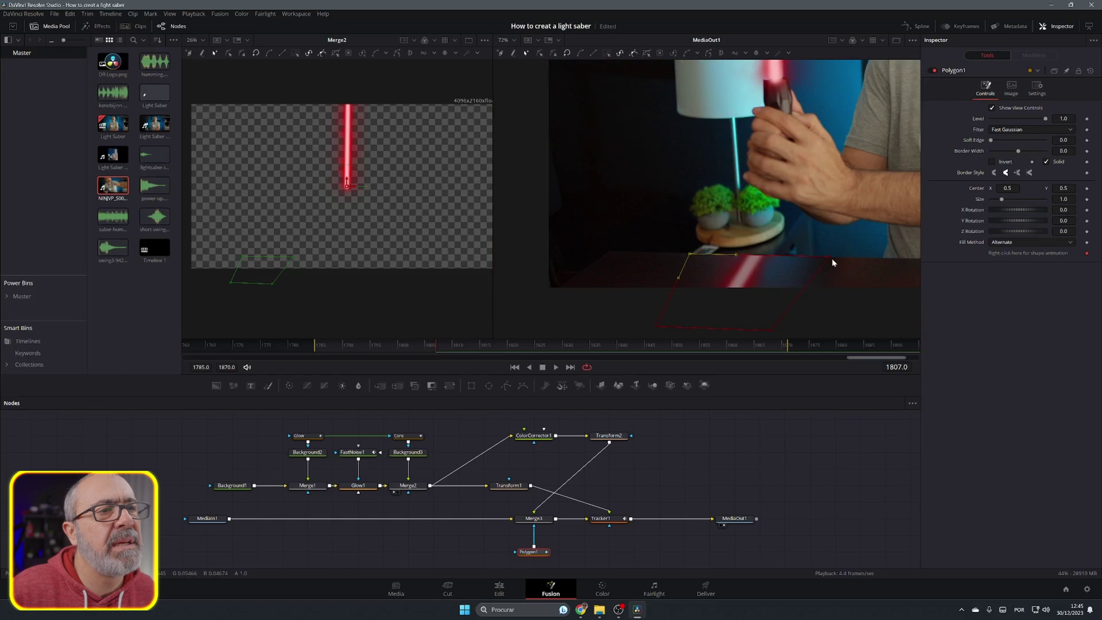
pyautogui.moveTo(831, 258); pyautogui.dragTo(815, 259)
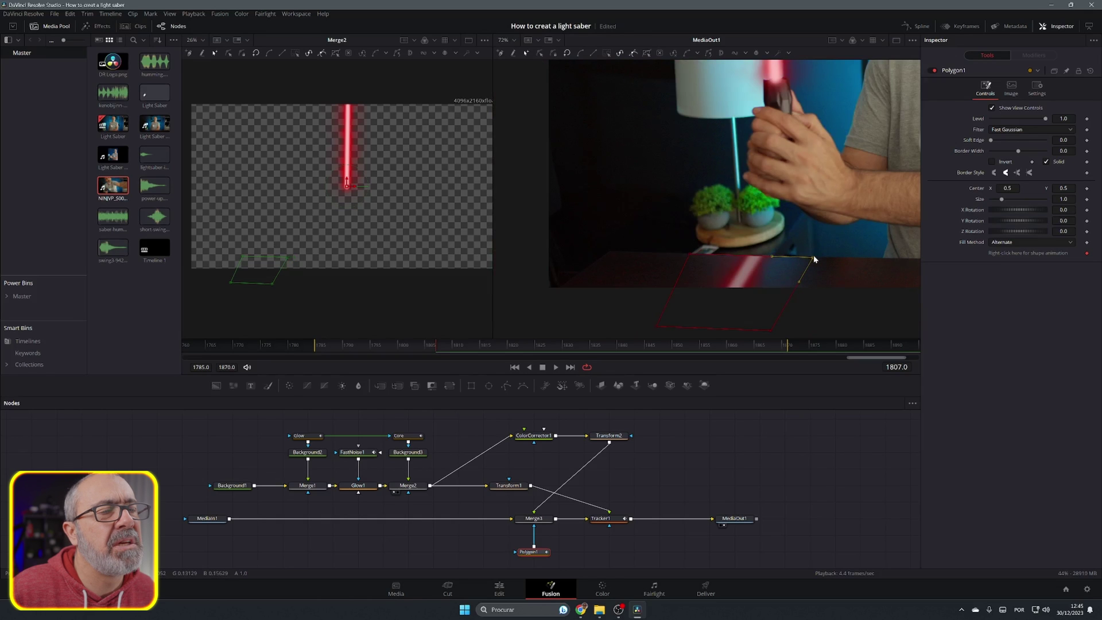
pyautogui.scroll(4, 814, 258)
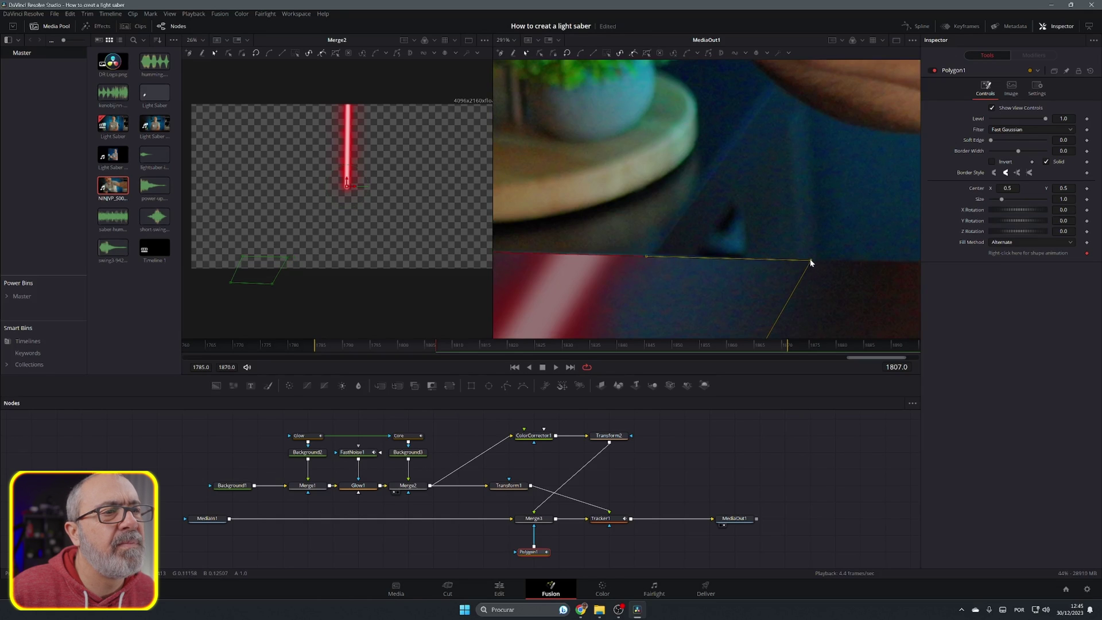
pyautogui.scroll(-6, 809, 260)
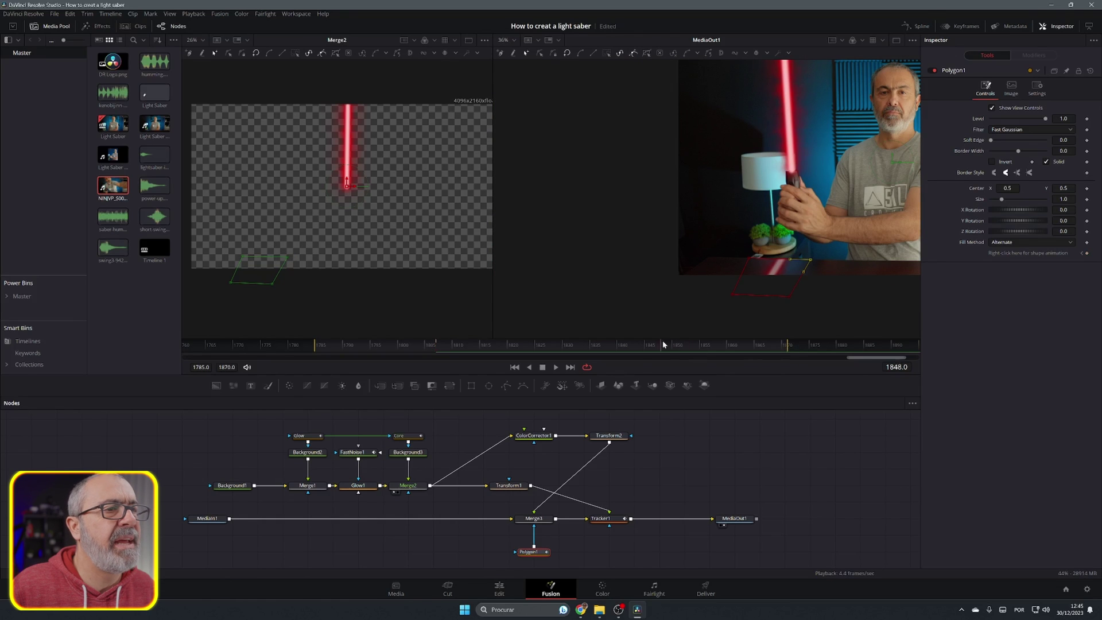
# Step: Move to frame 1822, select Merge2, and add a new polygon mask to it
pyautogui.click(388, 349)
pyautogui.moveTo(390, 352); pyautogui.dragTo(515, 348)
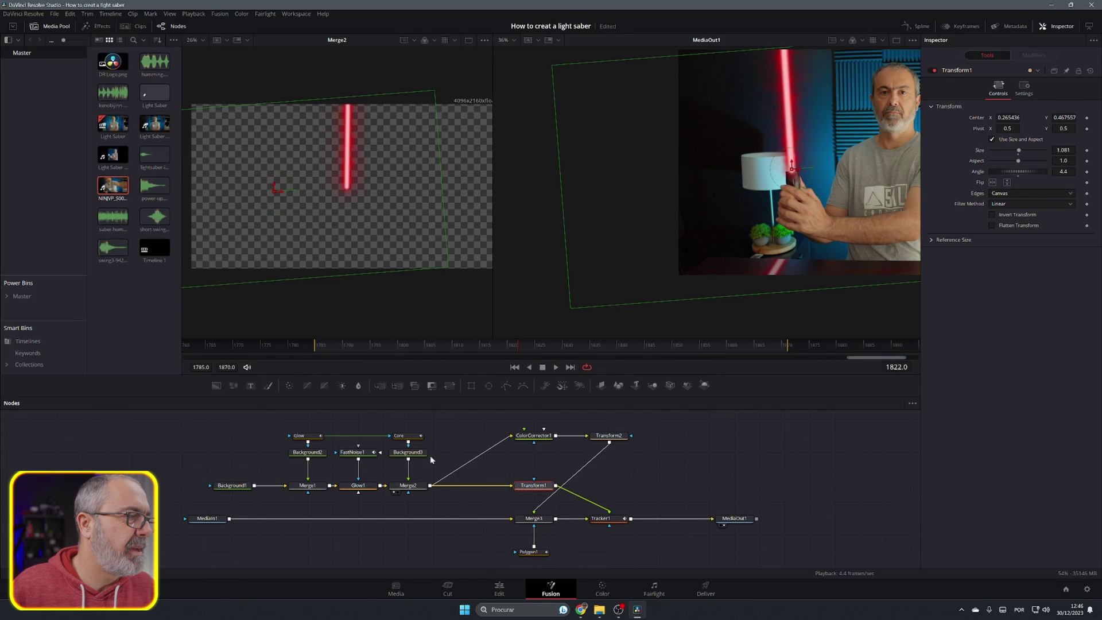
pyautogui.click(409, 487)
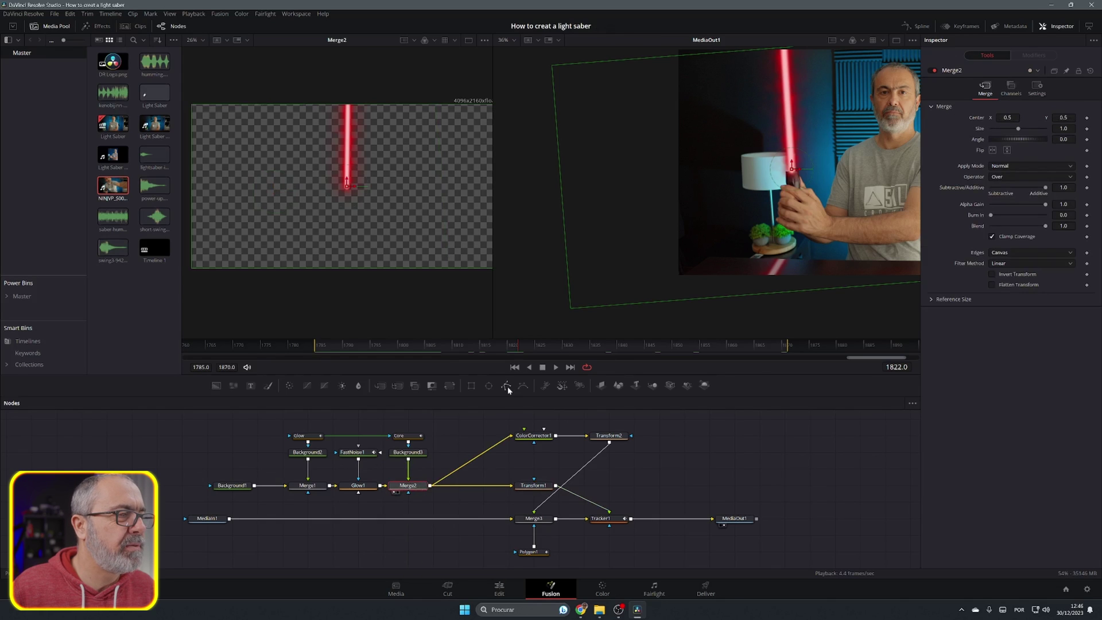
pyautogui.moveTo(510, 388); pyautogui.dragTo(409, 492)
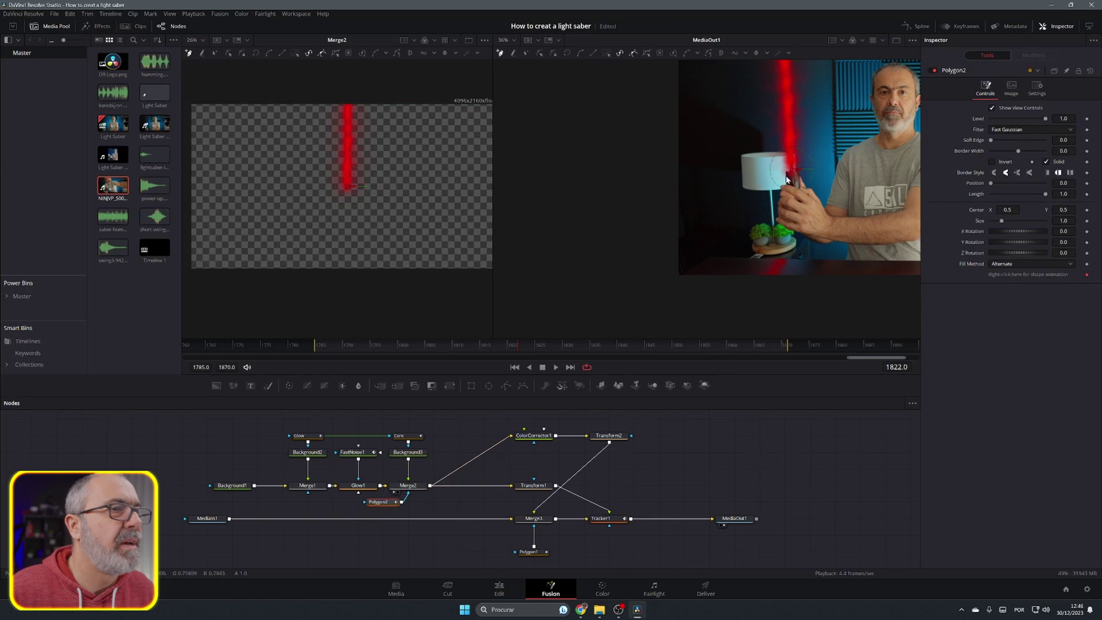
# Step: Draw a closed Polygon2 shape around the saber hilt
pyautogui.scroll(5, 787, 181)
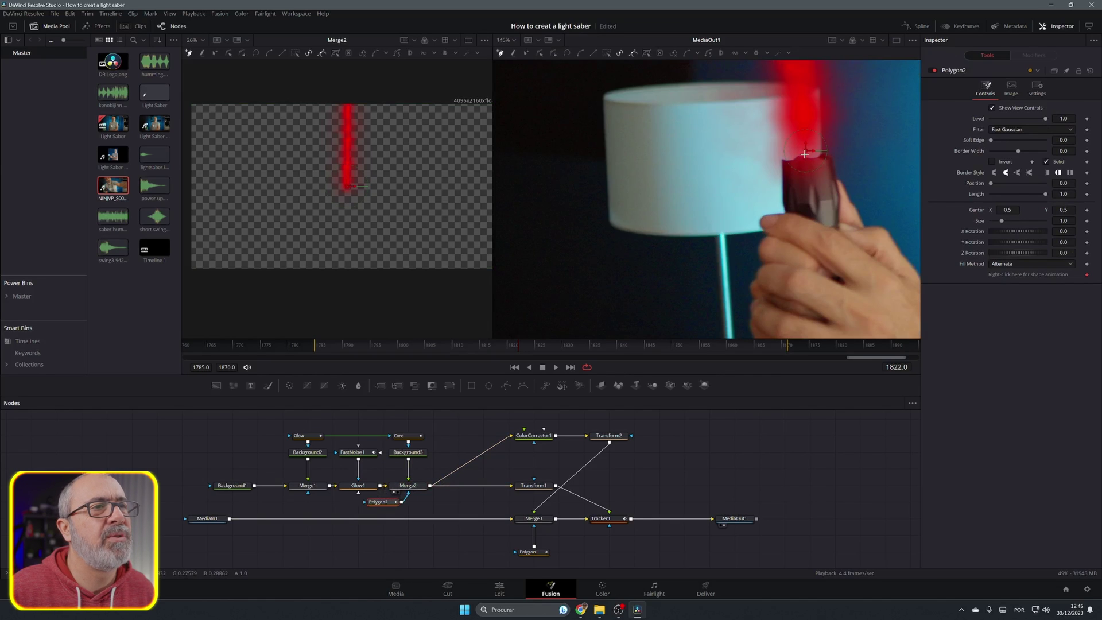
pyautogui.click(806, 154)
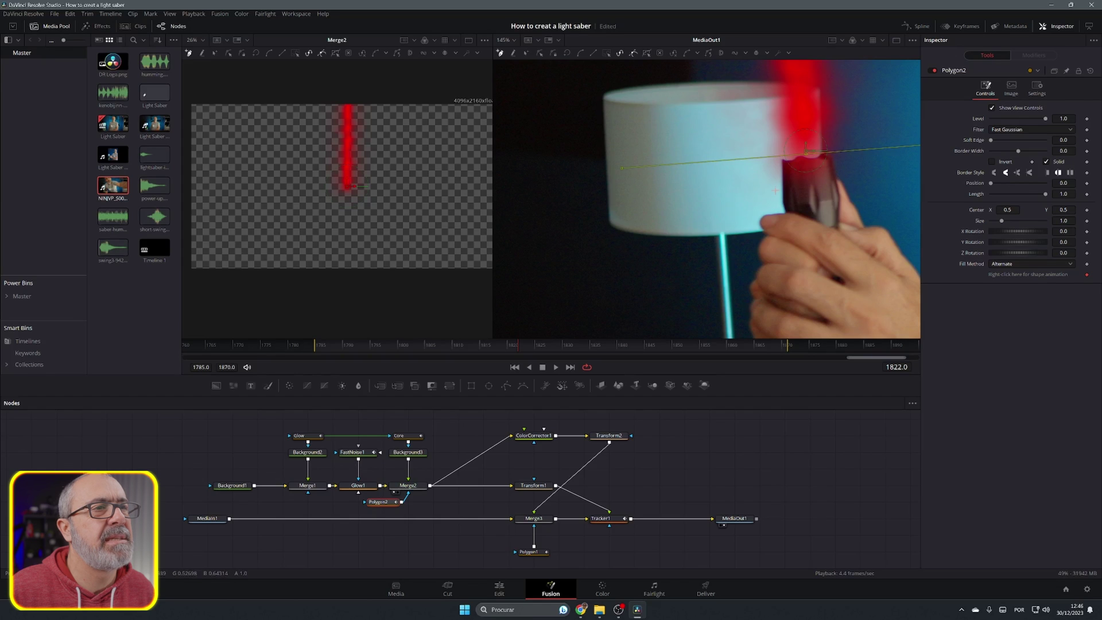
pyautogui.click(771, 204)
pyautogui.moveTo(831, 200); pyautogui.dragTo(860, 197)
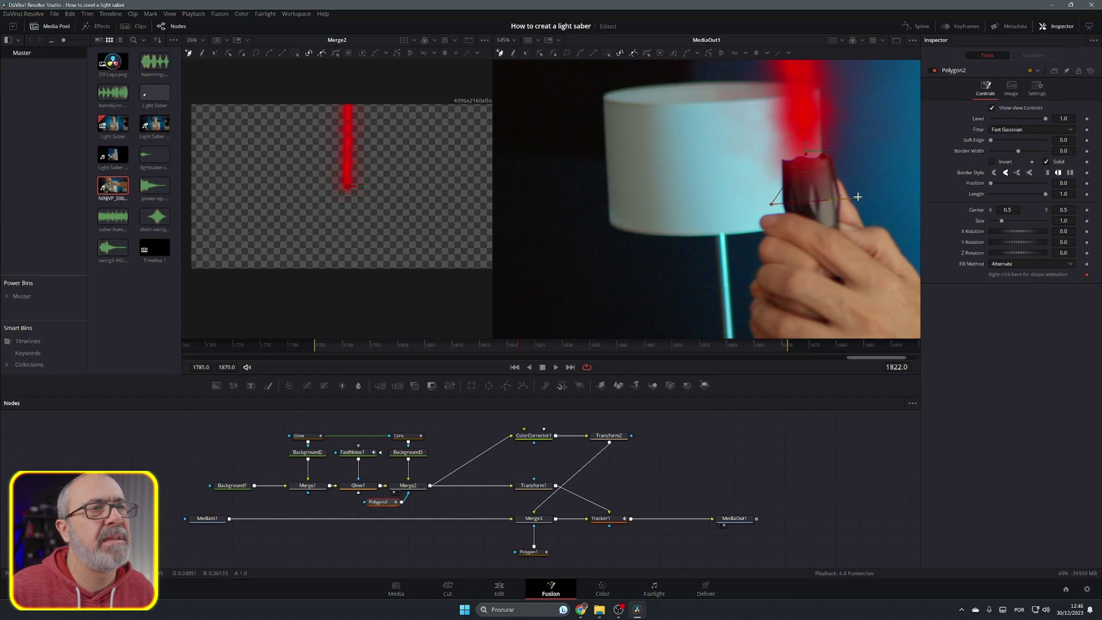
pyautogui.click(808, 154)
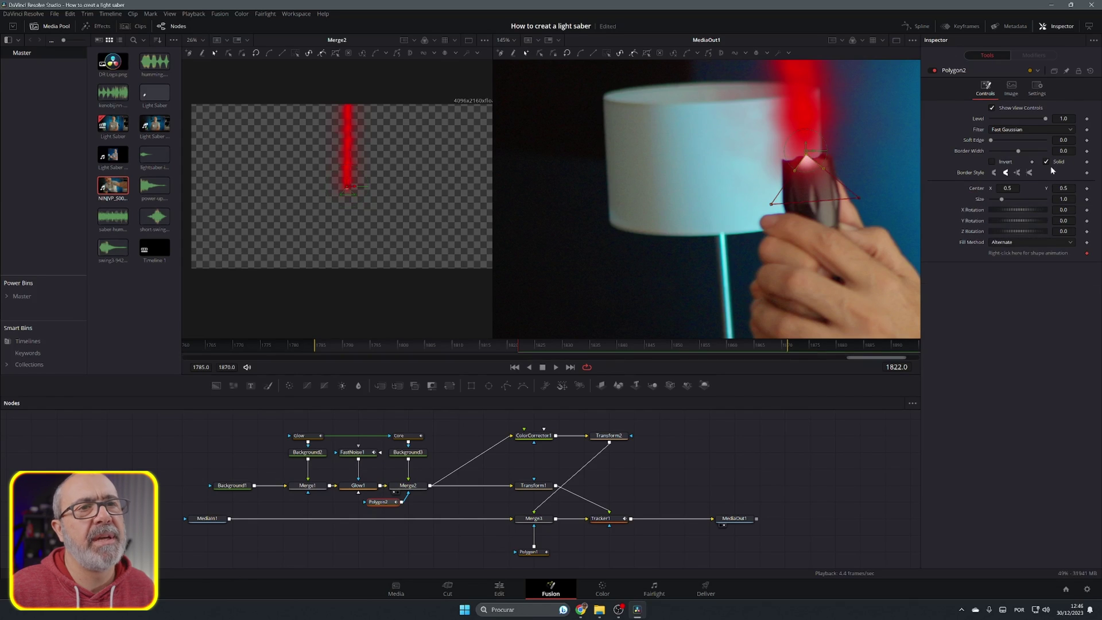
# Step: Invert and soften Polygon2, refine its vertices, and rearrange the Polygon2 and Transform2 nodes
pyautogui.click(992, 161)
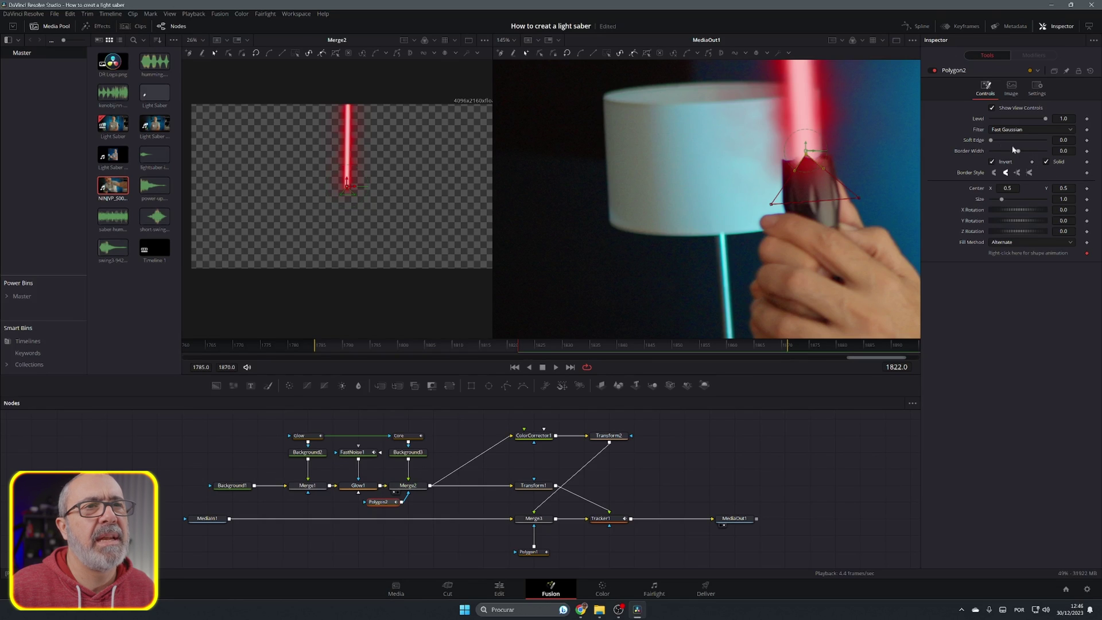
pyautogui.moveTo(992, 143); pyautogui.dragTo(993, 143)
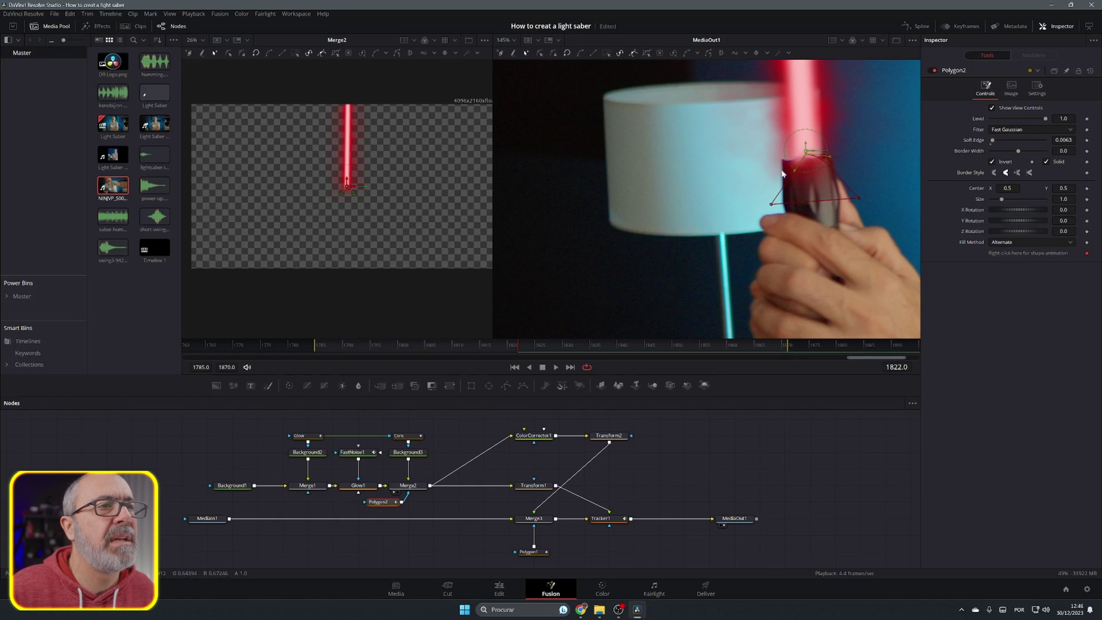
pyautogui.moveTo(793, 170); pyautogui.dragTo(779, 160)
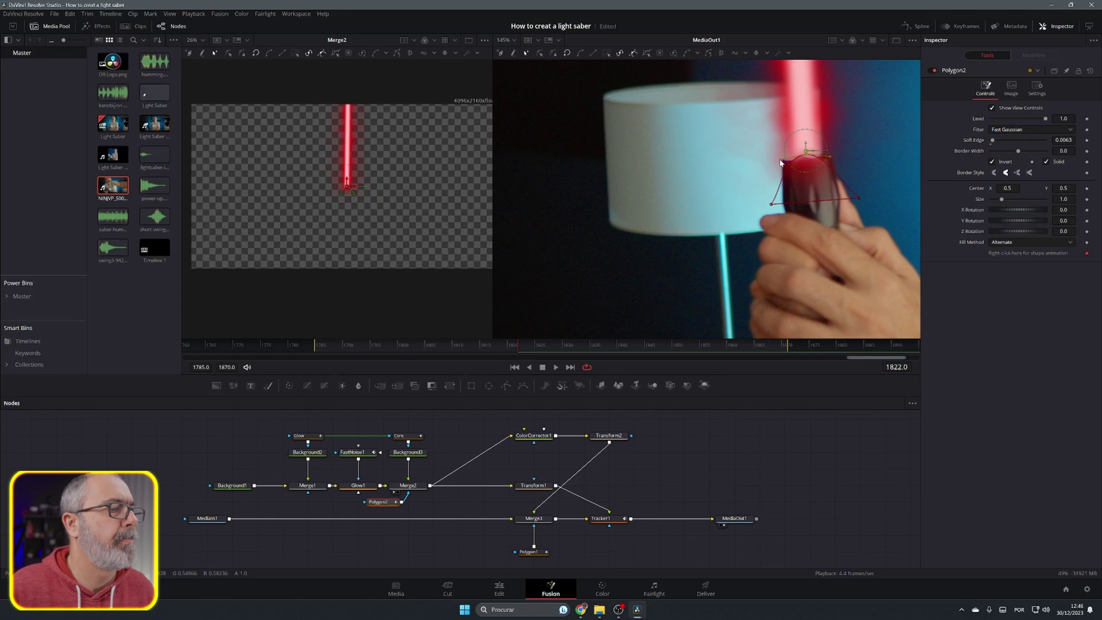
pyautogui.moveTo(381, 503); pyautogui.dragTo(308, 496)
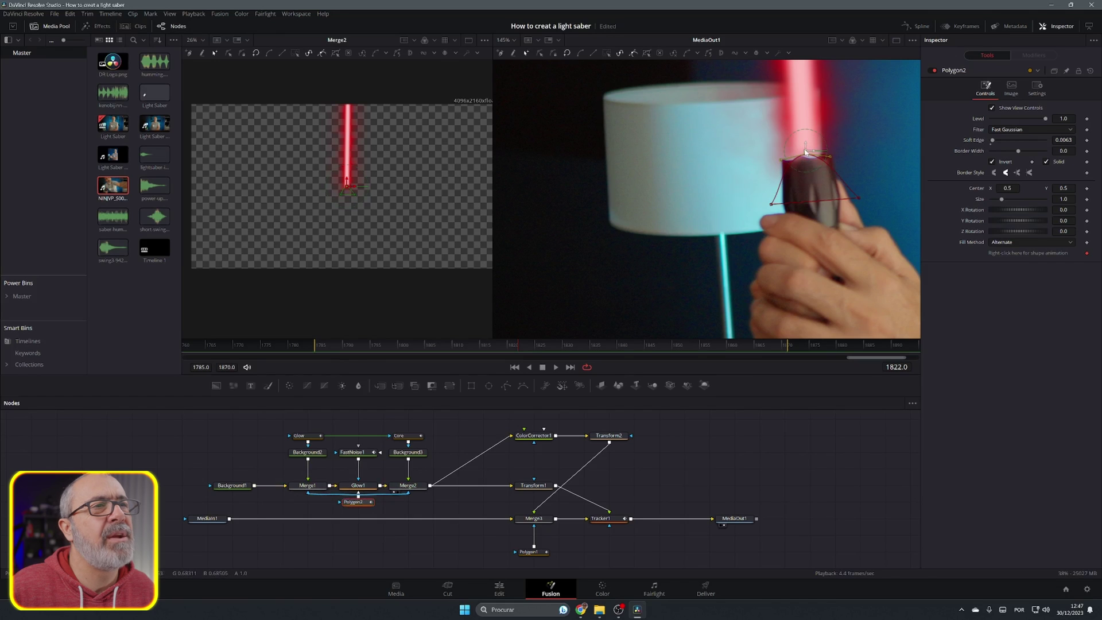
pyautogui.moveTo(807, 152); pyautogui.dragTo(806, 154)
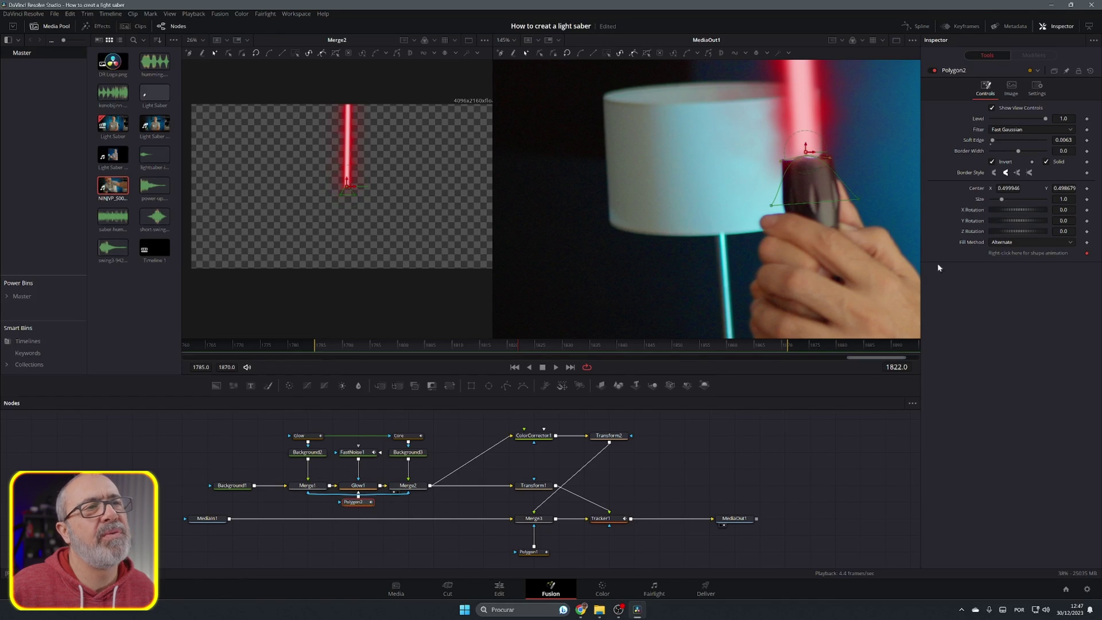
pyautogui.moveTo(609, 435); pyautogui.dragTo(619, 486)
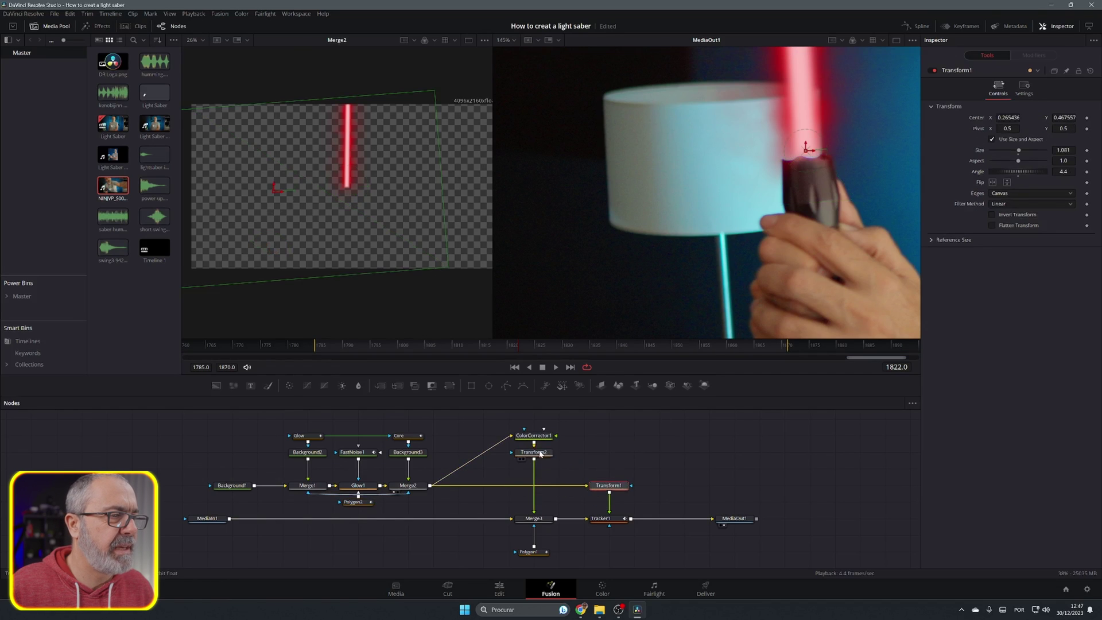
# Step: Nudge Transform1 aside, then return to the Edit timeline with the playhead at 01:00:08:00
pyautogui.moveTo(540, 451)
pyautogui.mouseDown()
pyautogui.moveTo(540, 468)
pyautogui.moveTo(537, 451)
pyautogui.mouseUp()
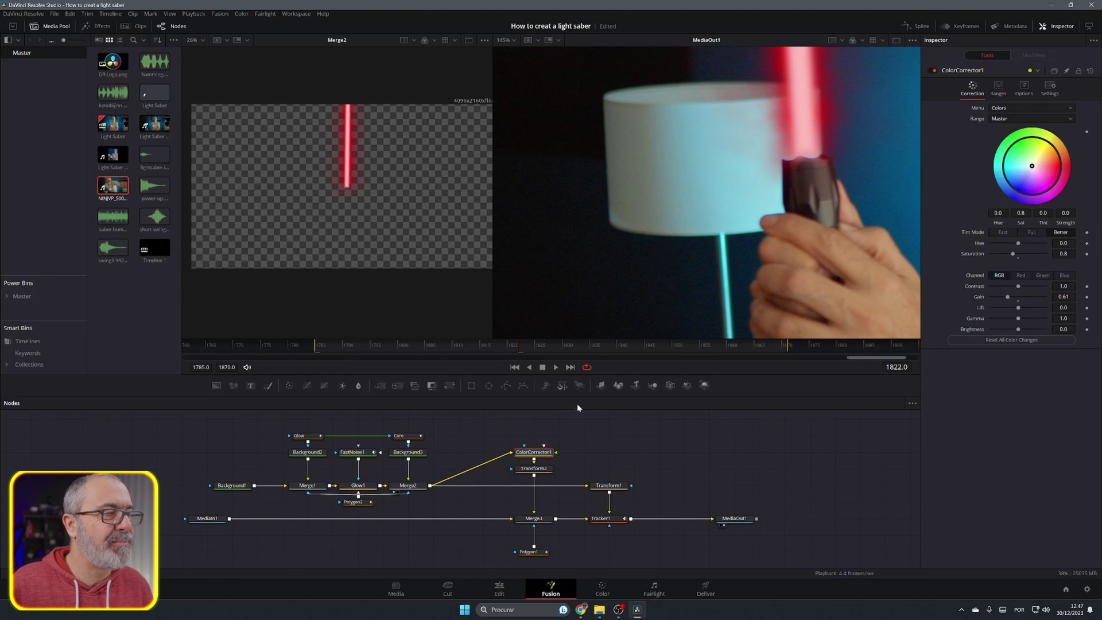
pyautogui.click(499, 590)
pyautogui.moveTo(843, 361); pyautogui.dragTo(722, 395)
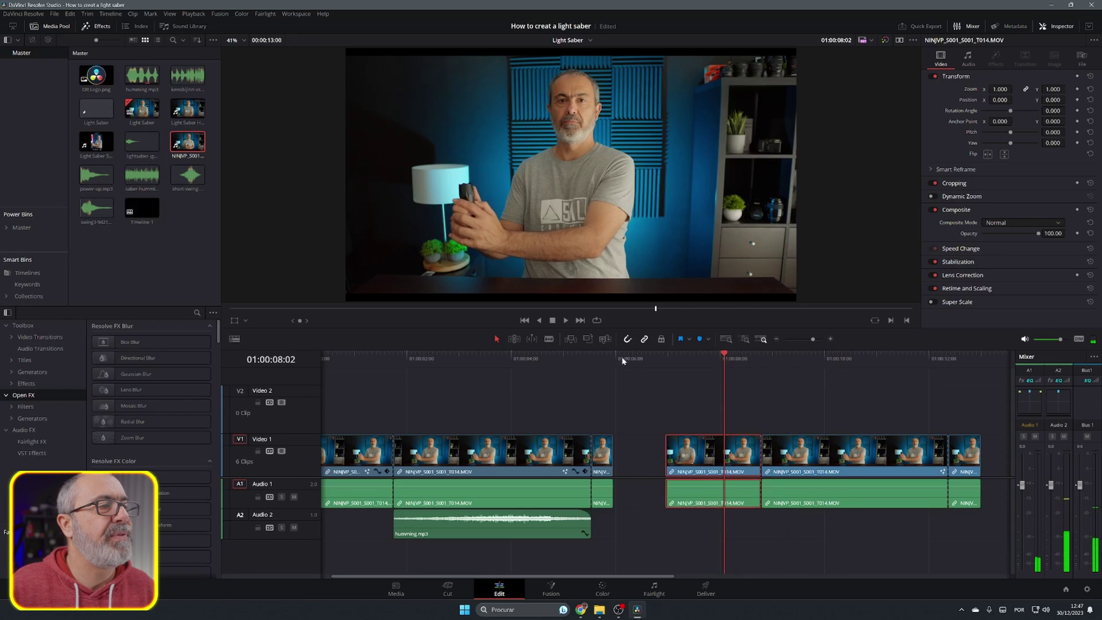
pyautogui.click(566, 320)
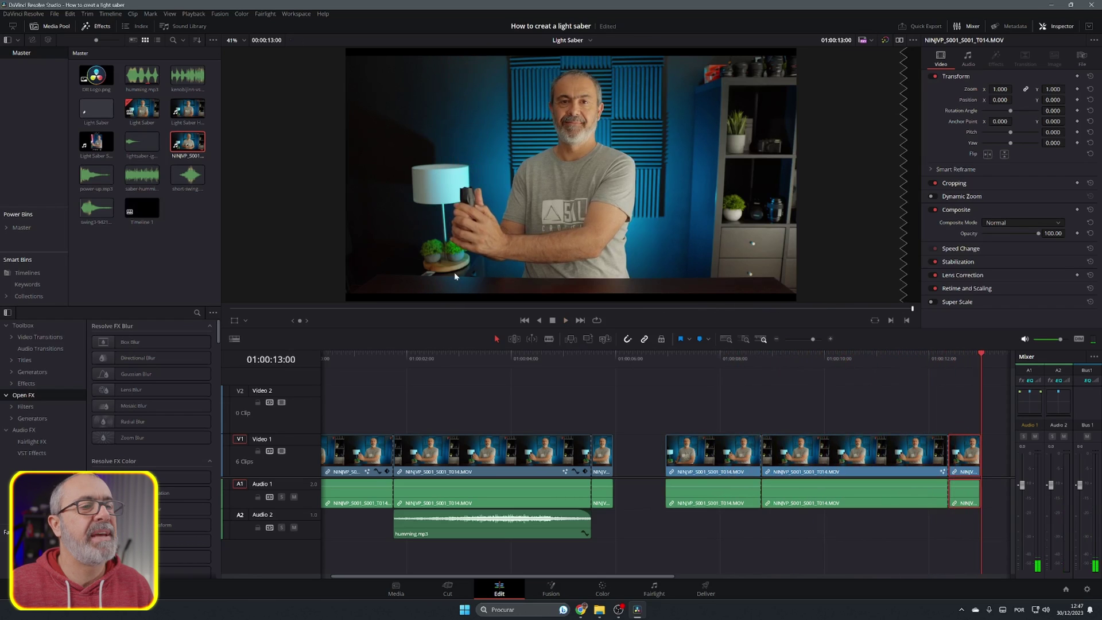
pyautogui.moveTo(968, 357); pyautogui.dragTo(936, 424)
pyautogui.press('Right')
pyautogui.press('Right')
pyautogui.press('Right')
pyautogui.press('Right')
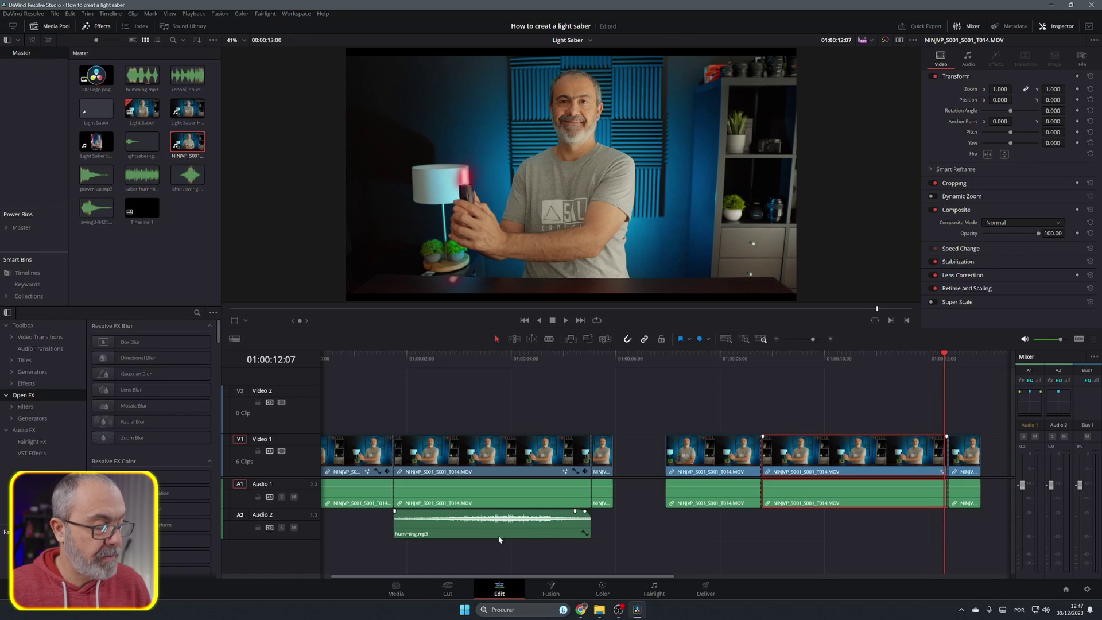
# Step: Place humming.mp3 on Audio 2 under the later shot, trimmed to end at the blade retraction
pyautogui.moveTo(865, 534); pyautogui.dragTo(848, 526)
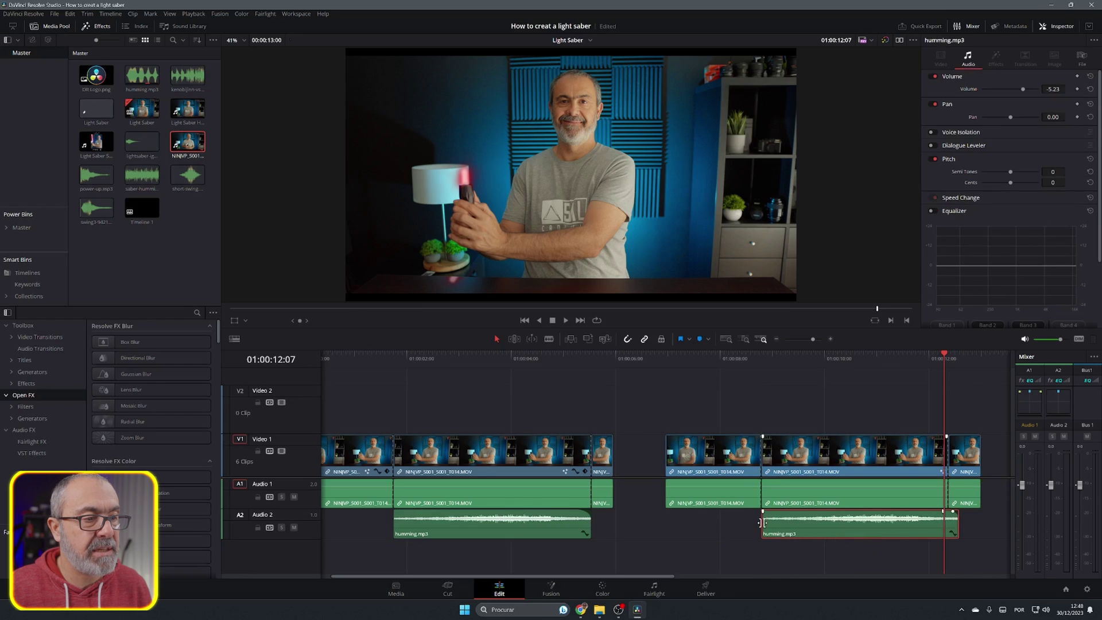
pyautogui.moveTo(762, 525)
pyautogui.mouseDown()
pyautogui.moveTo(773, 524)
pyautogui.moveTo(764, 523)
pyautogui.mouseUp()
pyautogui.click(893, 525)
pyautogui.moveTo(957, 525); pyautogui.dragTo(948, 525)
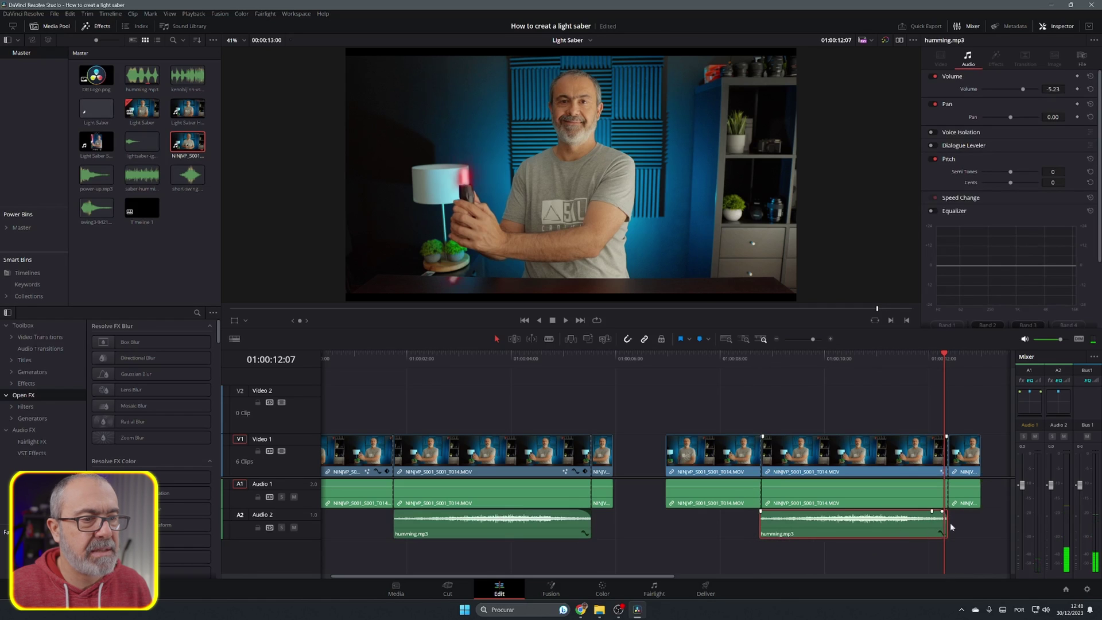
# Step: Play back the edit from an earlier point, stopping at 01:00:11:01
pyautogui.moveTo(937, 365); pyautogui.dragTo(668, 418)
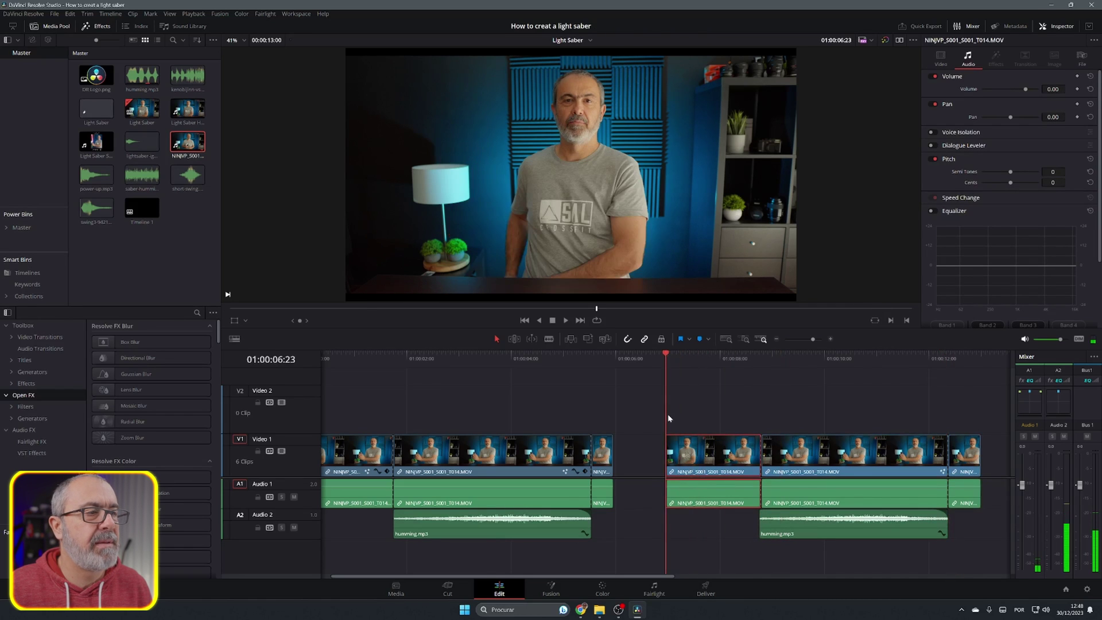
pyautogui.click(565, 322)
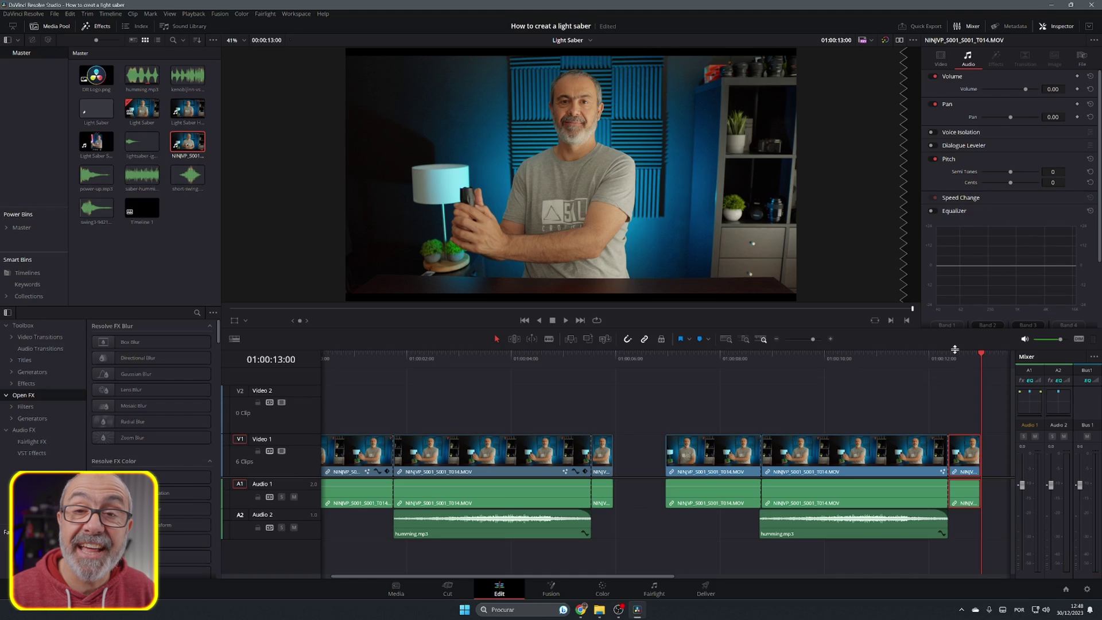
pyautogui.click(879, 357)
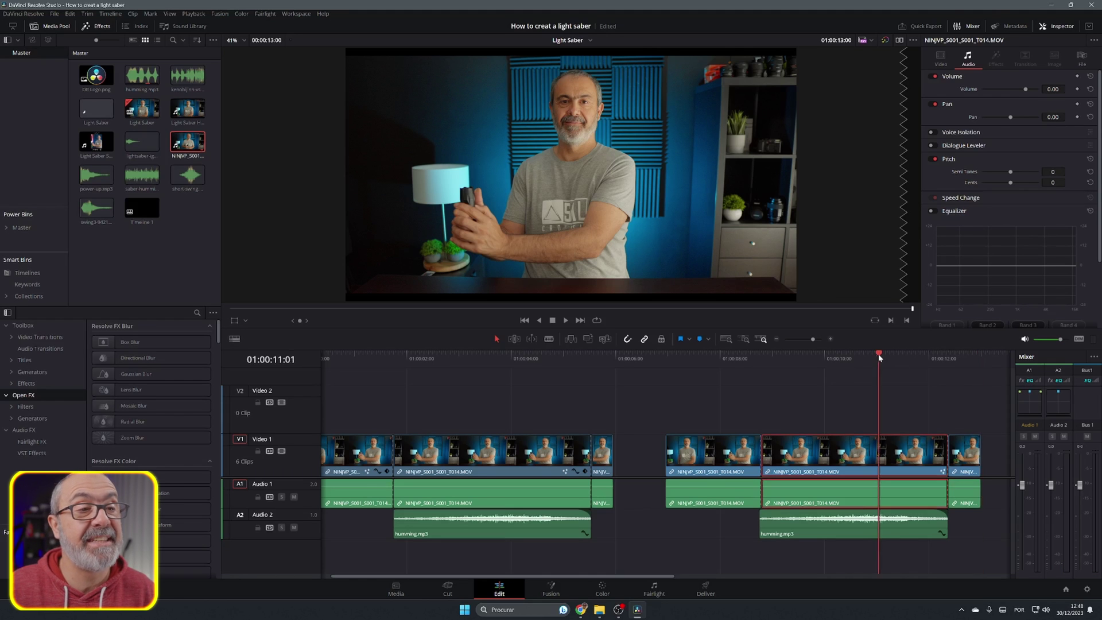